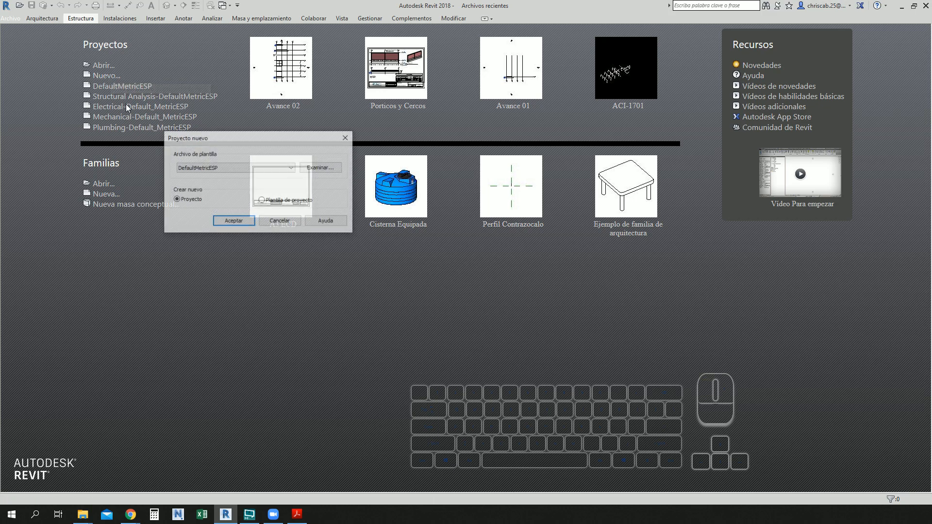
Dismiss the new project dialog without creating a project
click(346, 137)
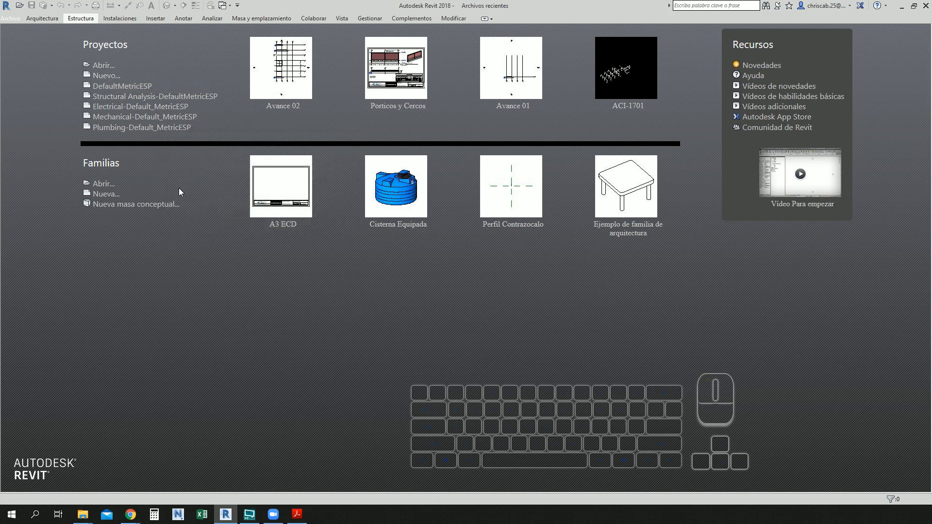
key(ctrl+1)
click(23, 136)
mouse_move(15, 126)
ctrl+mouse_down()
mouse_move(313, 272)
mouse_move(304, 273)
ctrl+mouse_up()
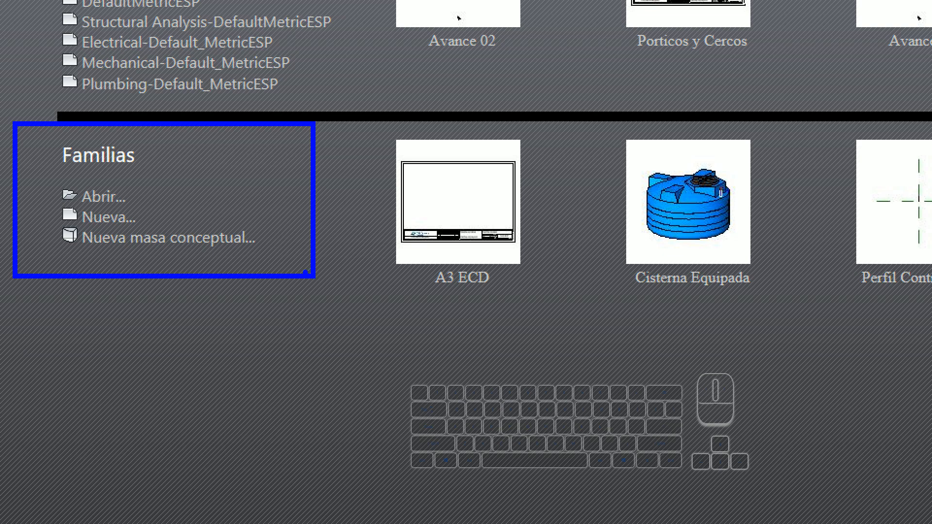
ctrl+drag(70, 205, 158, 227)
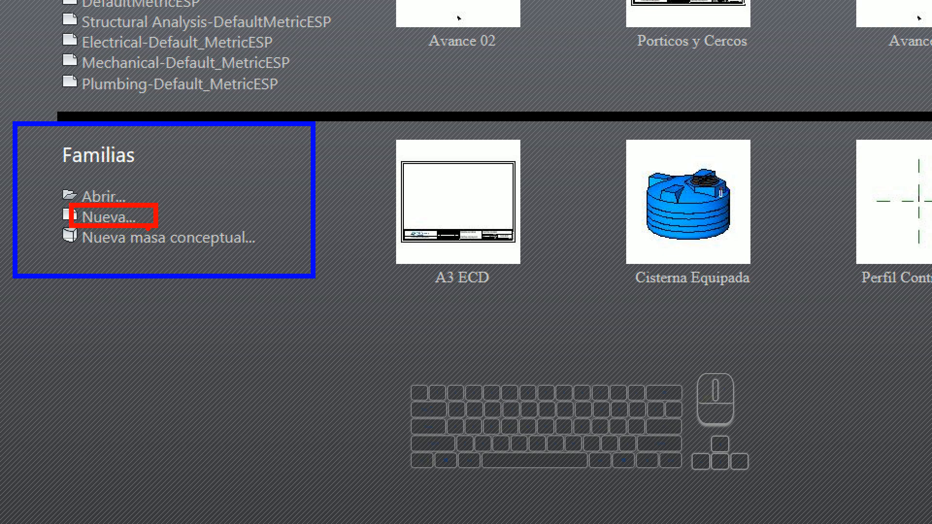
key(Escape)
Start a new family and browse from the RVT 2018 folder to its Spanish family templates
click(112, 194)
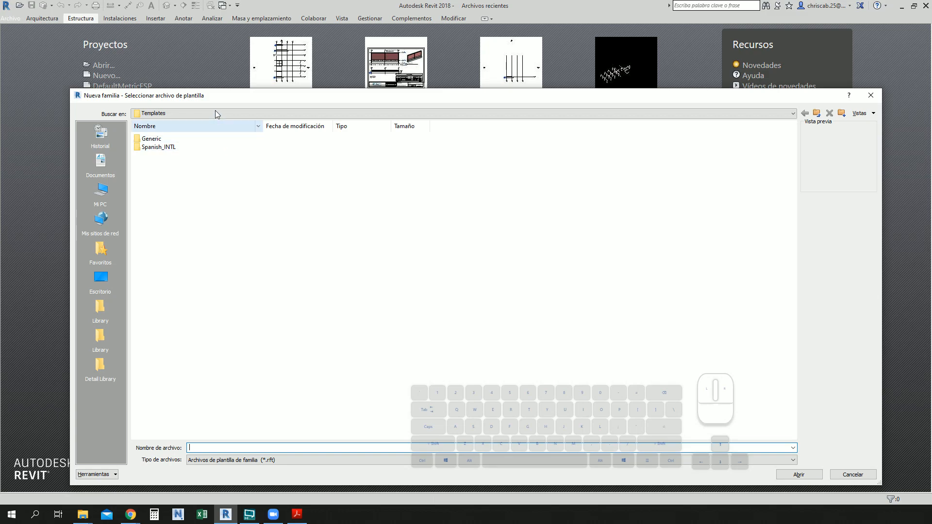
click(166, 147)
double_click(166, 147)
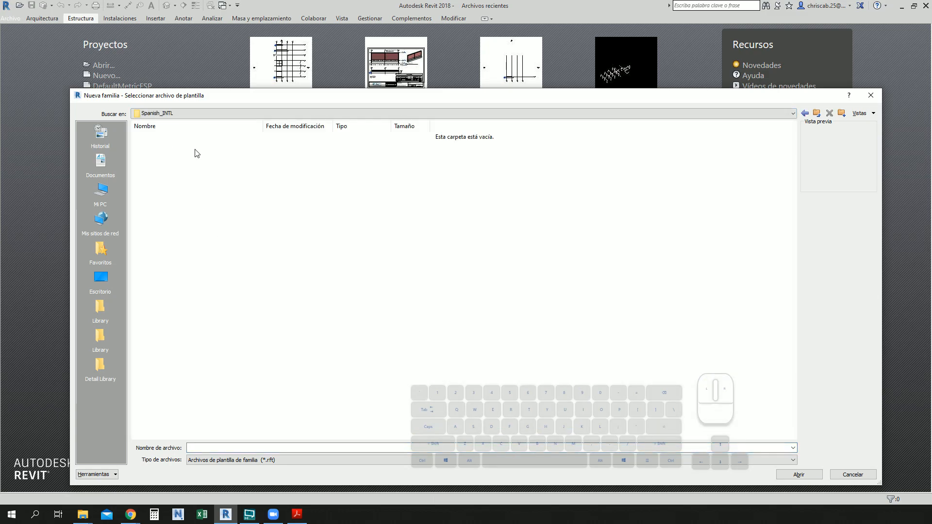
click(780, 115)
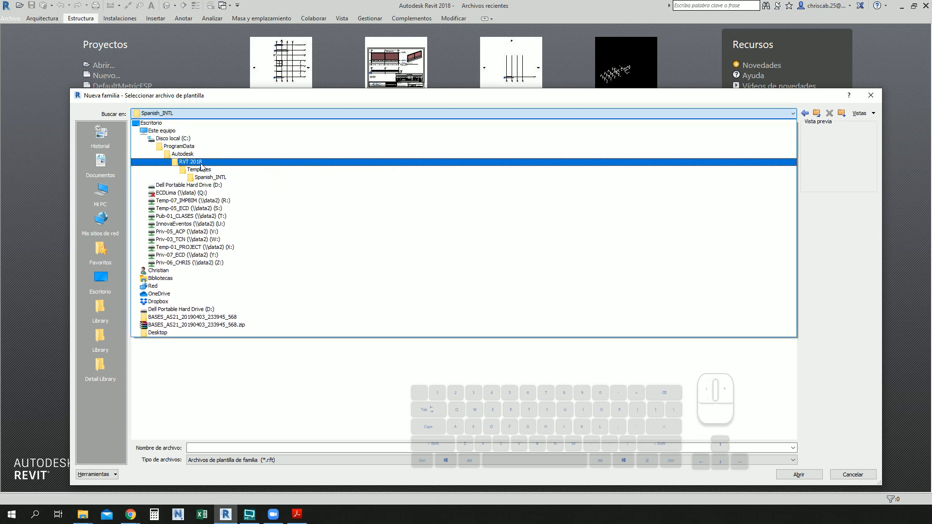
click(197, 161)
double_click(157, 139)
double_click(152, 238)
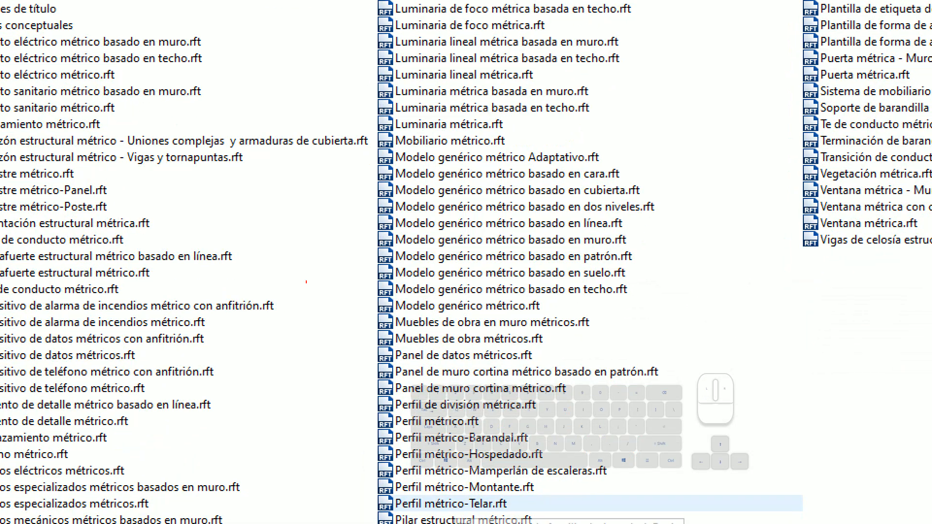
Create the family from the structural column template Pilar estructural métrico.rft
click(383, 395)
mouse_move(41, 94)
mouse_down()
mouse_move(329, 119)
mouse_move(801, 179)
mouse_move(912, 60)
mouse_up()
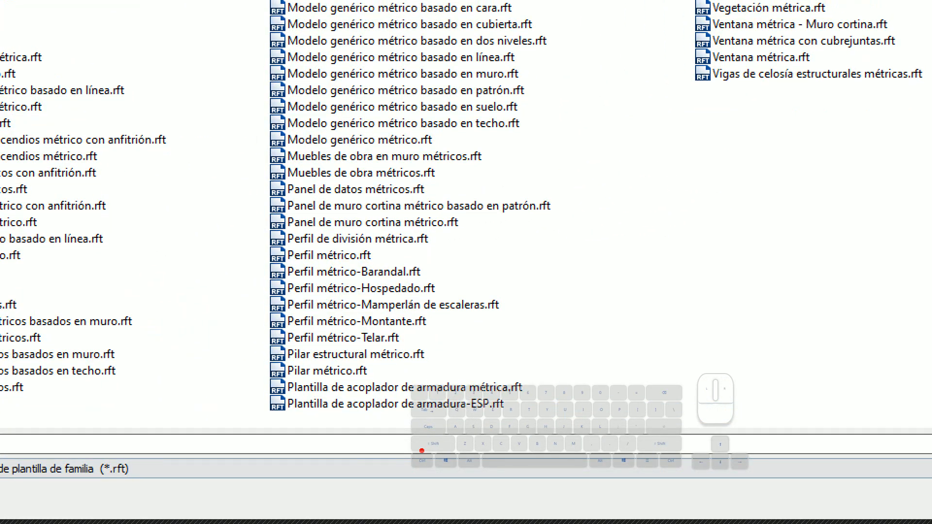
drag(238, 340, 466, 370)
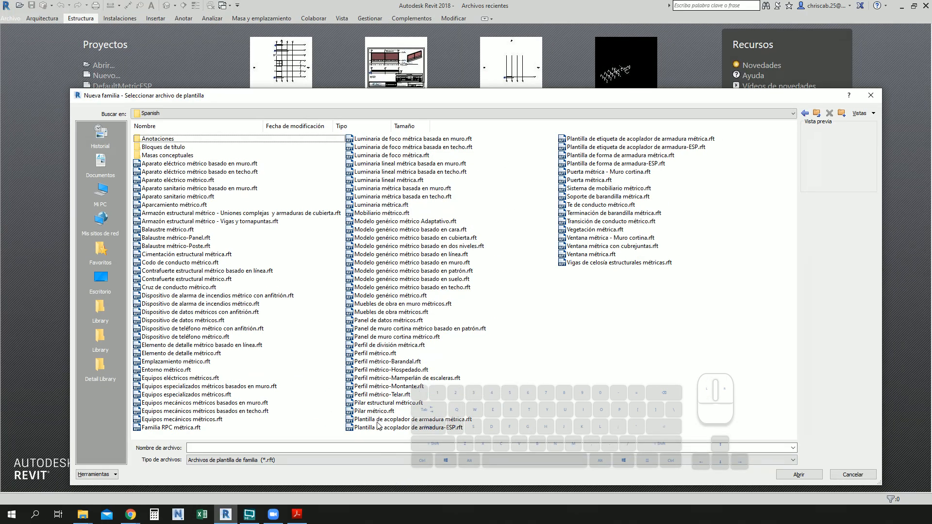
click(342, 355)
click(799, 474)
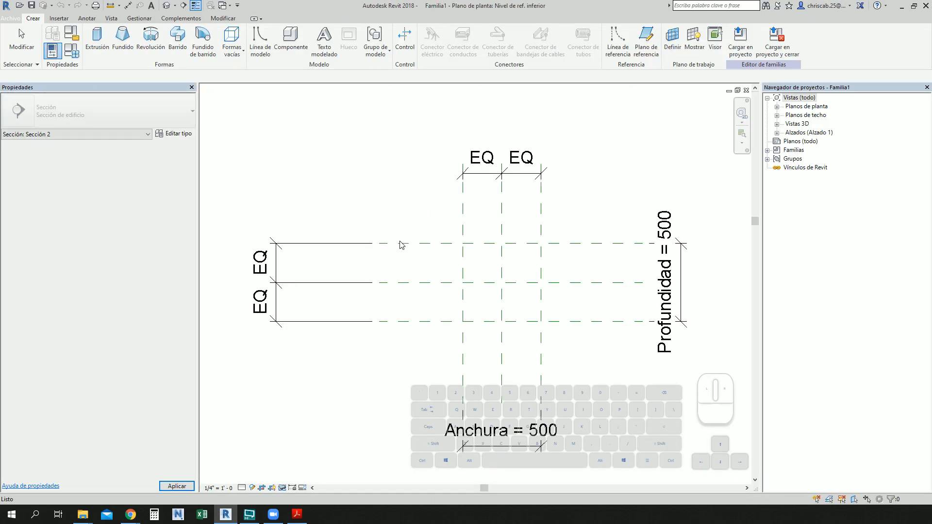
Delete the template's dimensions and outer reference planes, keeping only the two central planes that cross at the origin
middle_drag(606, 217, 588, 210)
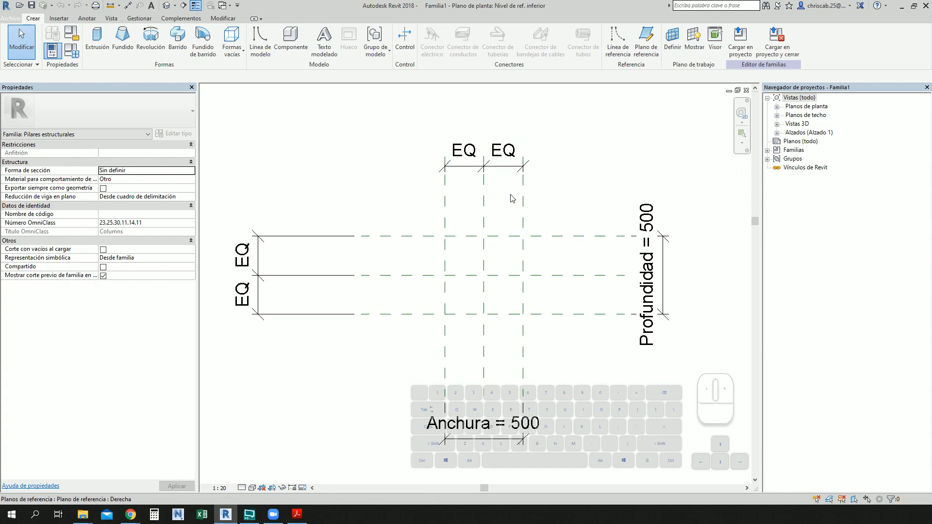
scroll(487, 322, down, 2)
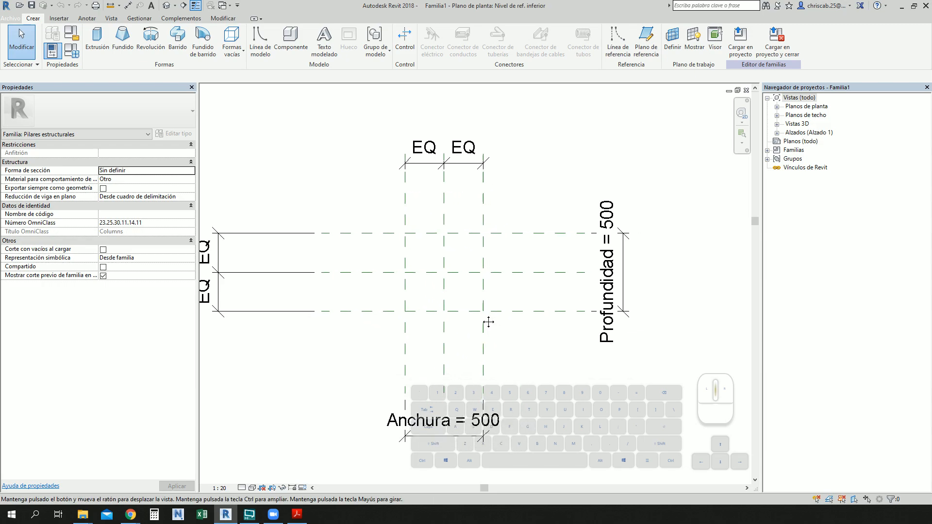
scroll(487, 266, up, 2)
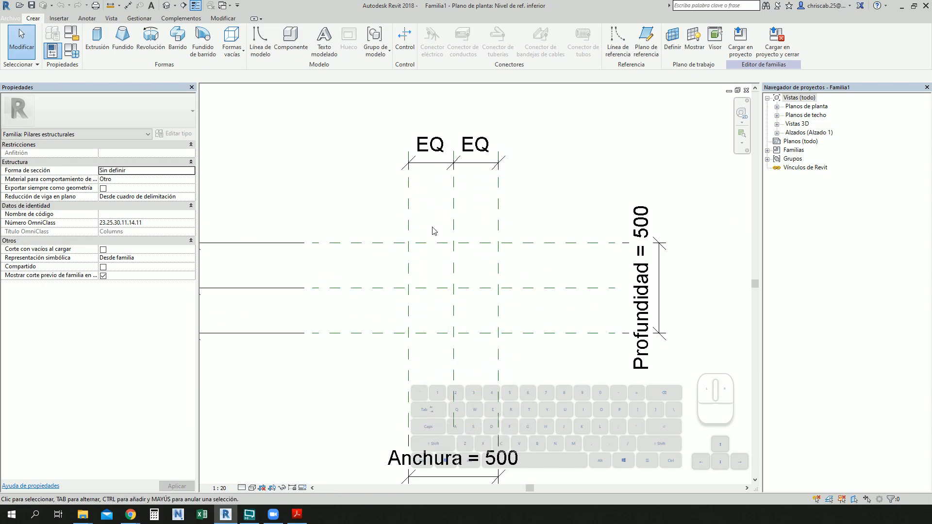
middle_drag(535, 322, 532, 279)
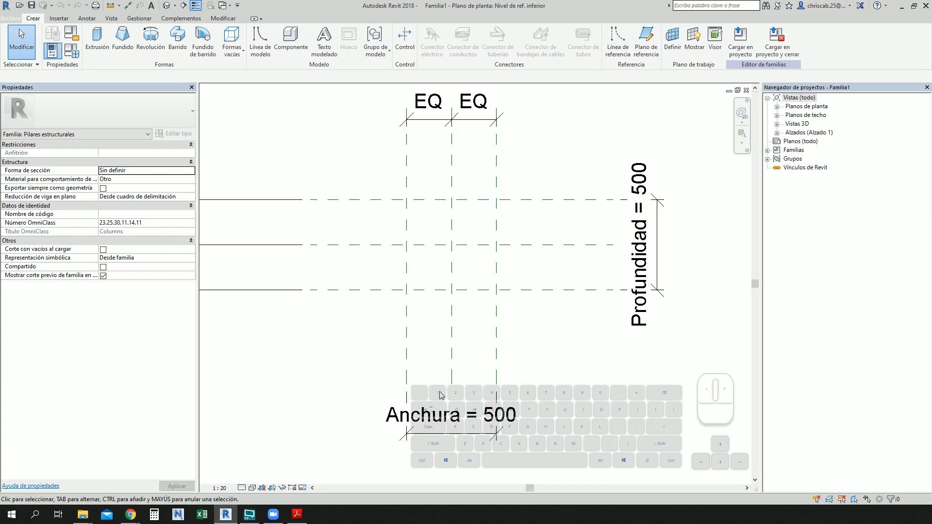
middle_drag(591, 221, 636, 301)
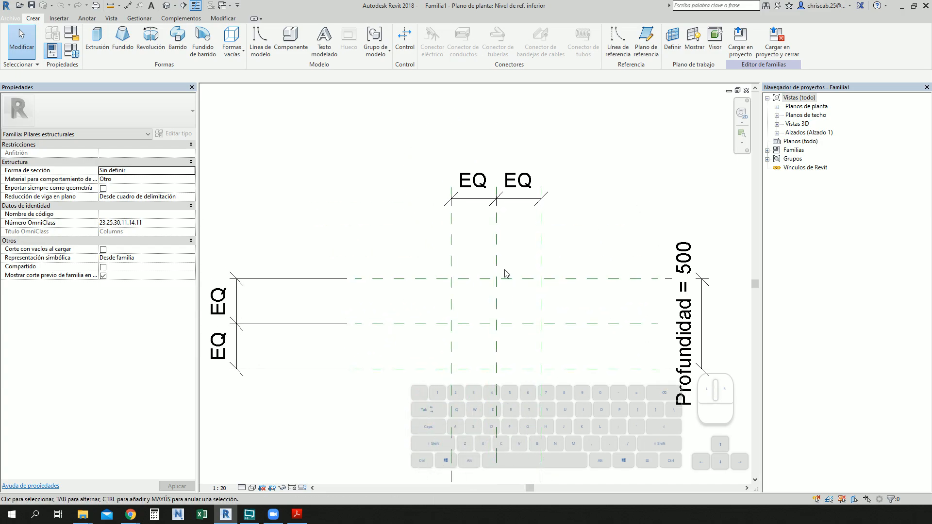
scroll(555, 304, down, 1)
scroll(658, 420, down, 2)
middle_drag(697, 444, 651, 381)
drag(682, 437, 312, 163)
key(Delete)
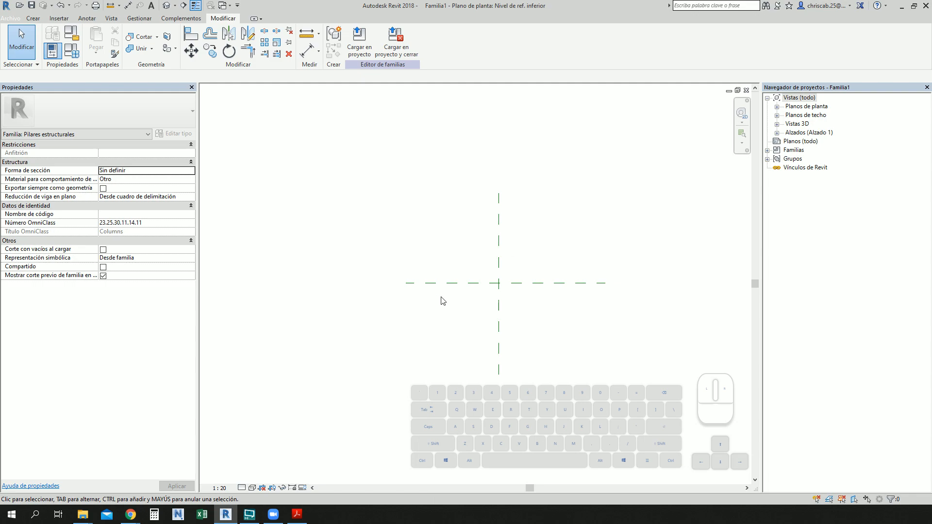
click(501, 241)
drag(510, 254, 387, 284)
key(ctrl+1)
click(533, 318)
ctrl+shift+drag(463, 249, 617, 414)
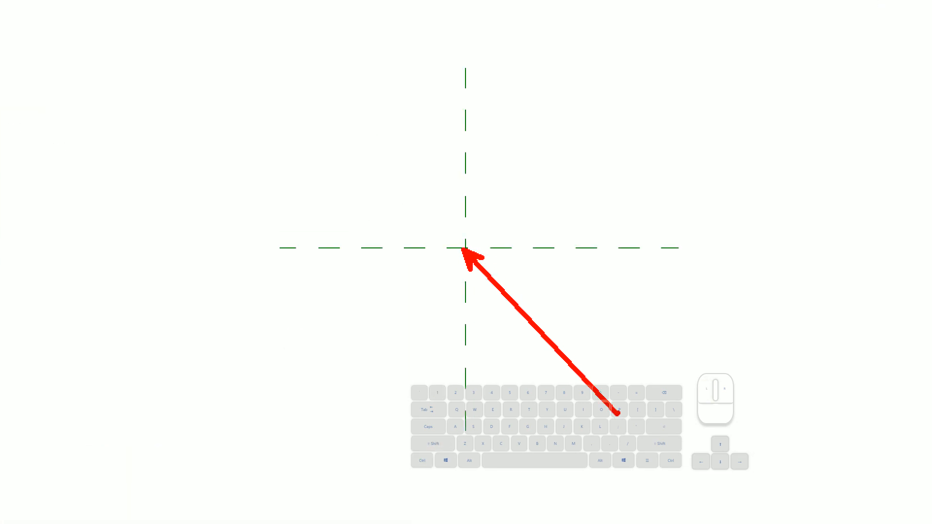
key(Escape)
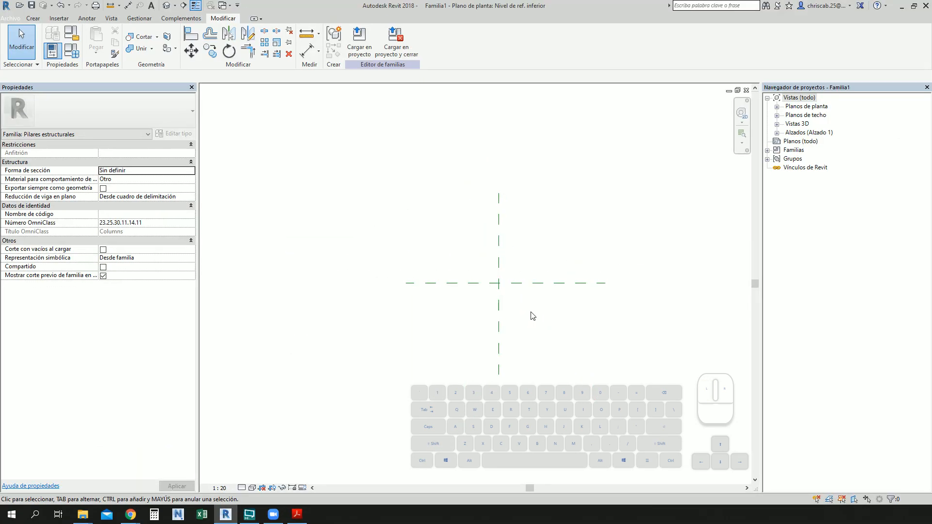
middle_drag(550, 259, 537, 266)
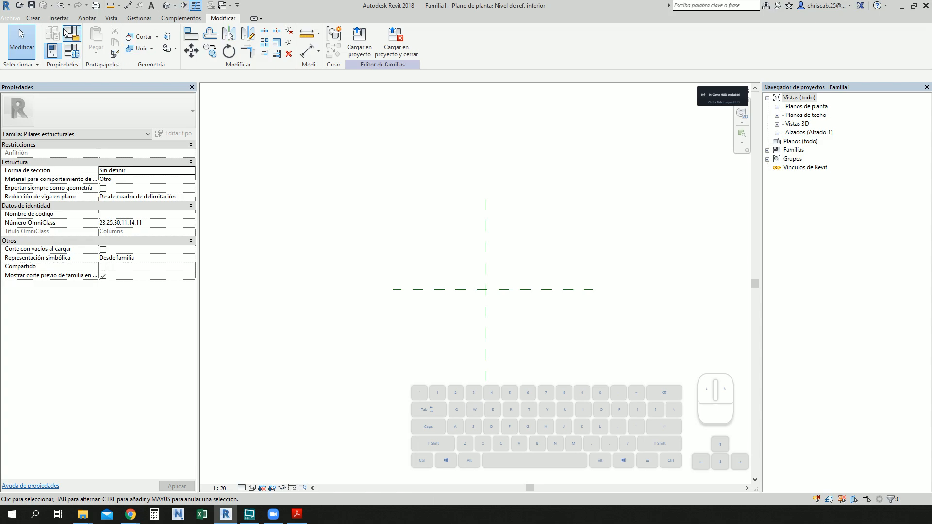
Draw two horizontal reference planes, one above the central horizontal plane and one about 194 mm below it
click(33, 18)
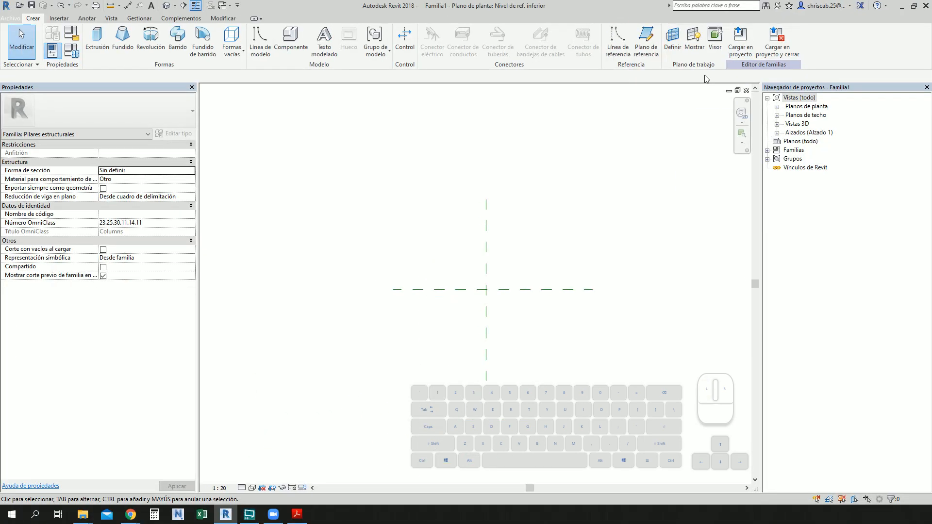
click(646, 41)
click(390, 244)
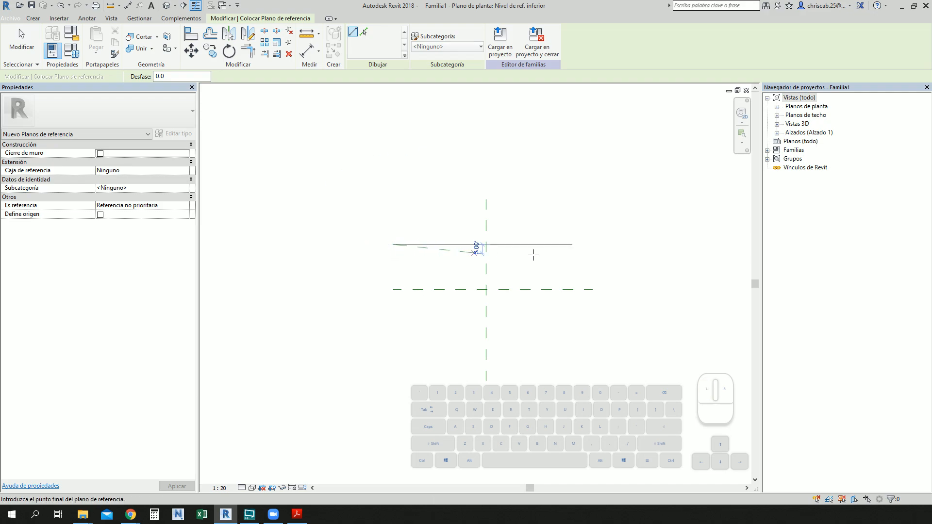
click(602, 244)
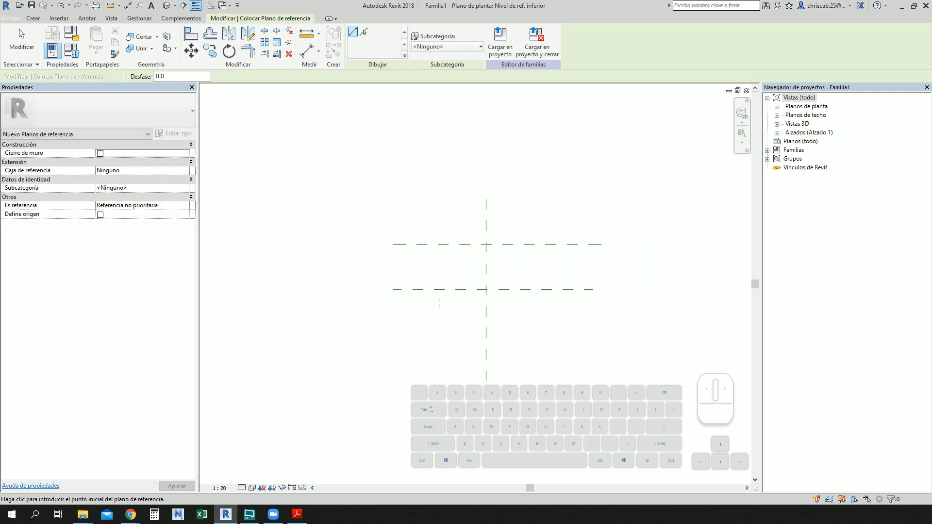
click(390, 312)
click(602, 312)
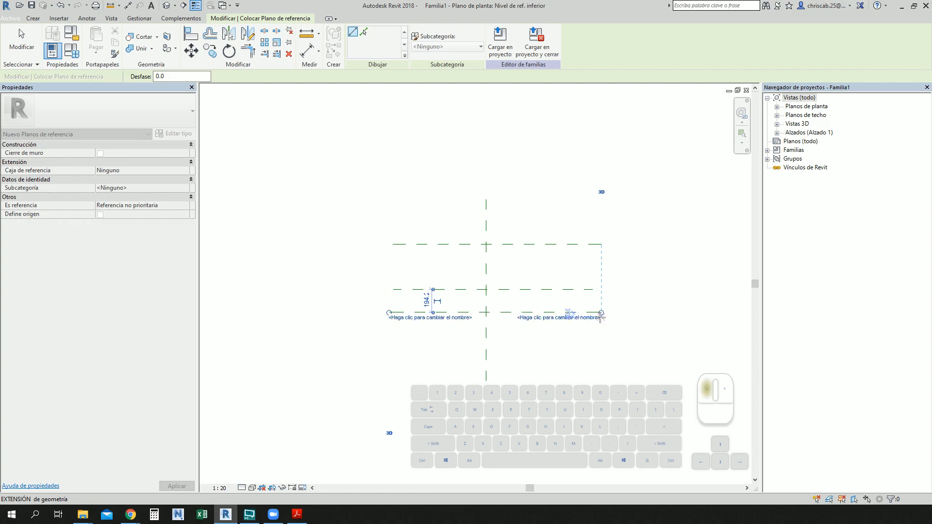
Draw two vertical reference planes, one on each side of the central vertical plane
click(450, 192)
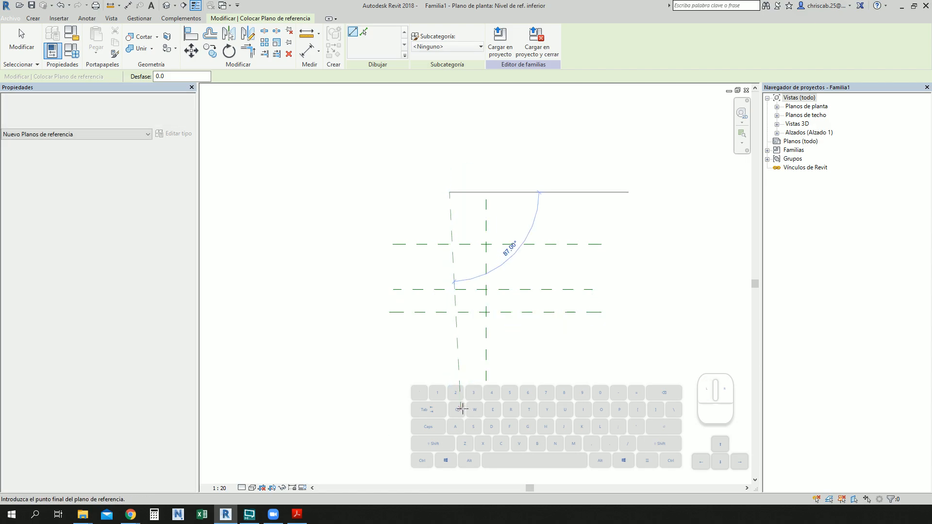
click(450, 413)
click(522, 199)
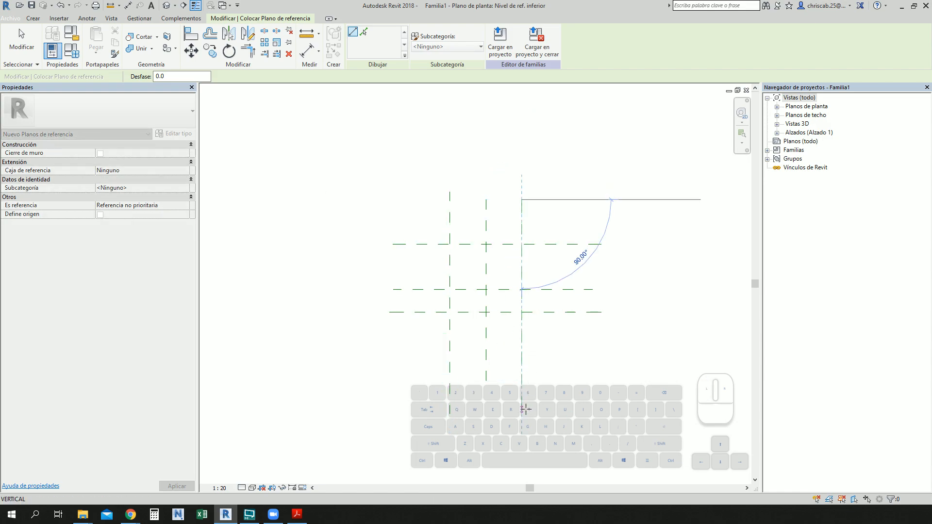
click(522, 410)
click(487, 381)
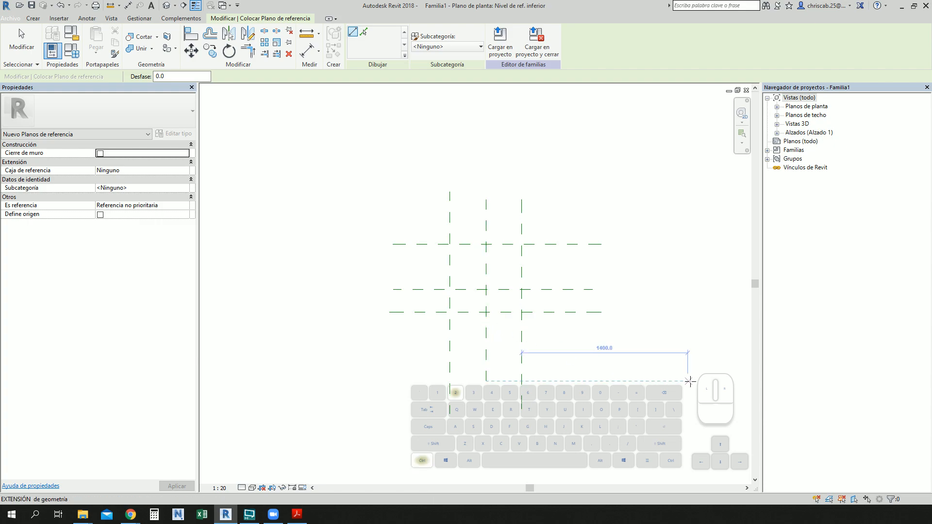
click(691, 381)
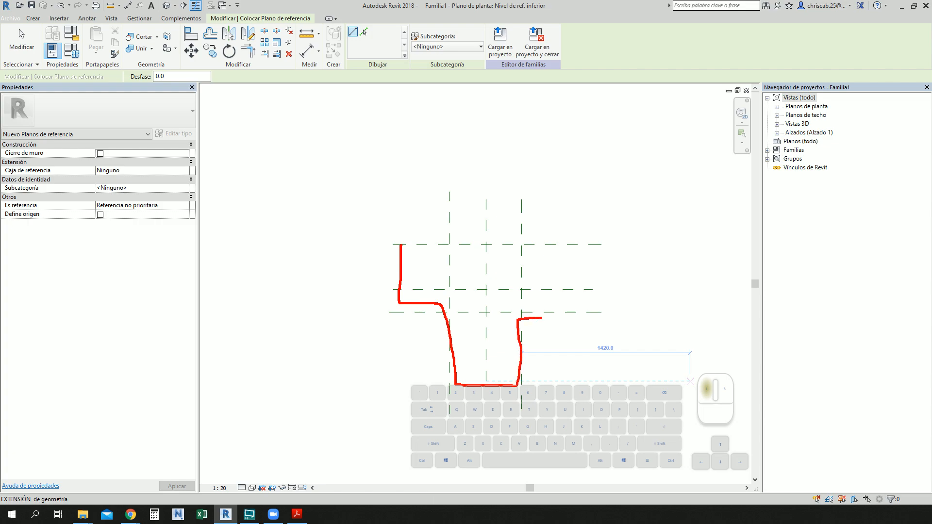
drag(536, 250, 415, 247)
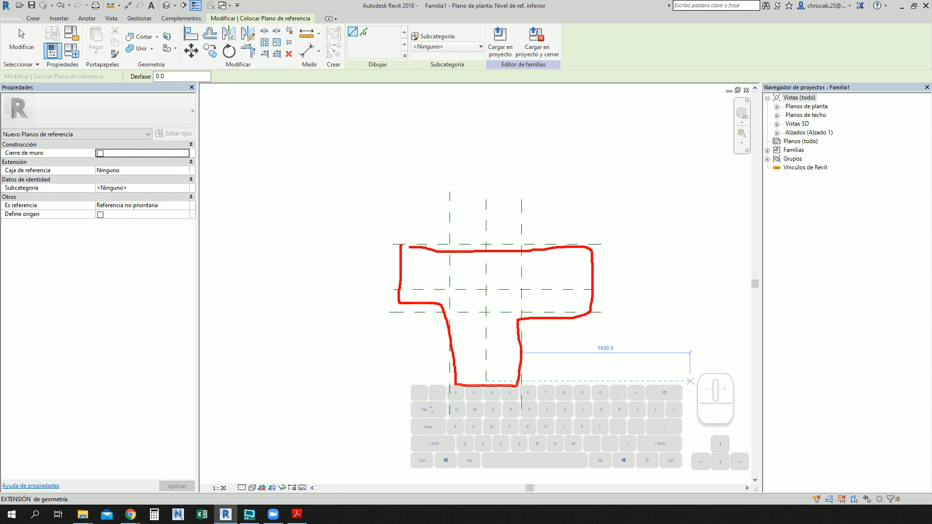
click(404, 159)
drag(400, 301, 402, 396)
drag(582, 185, 581, 307)
key(Escape)
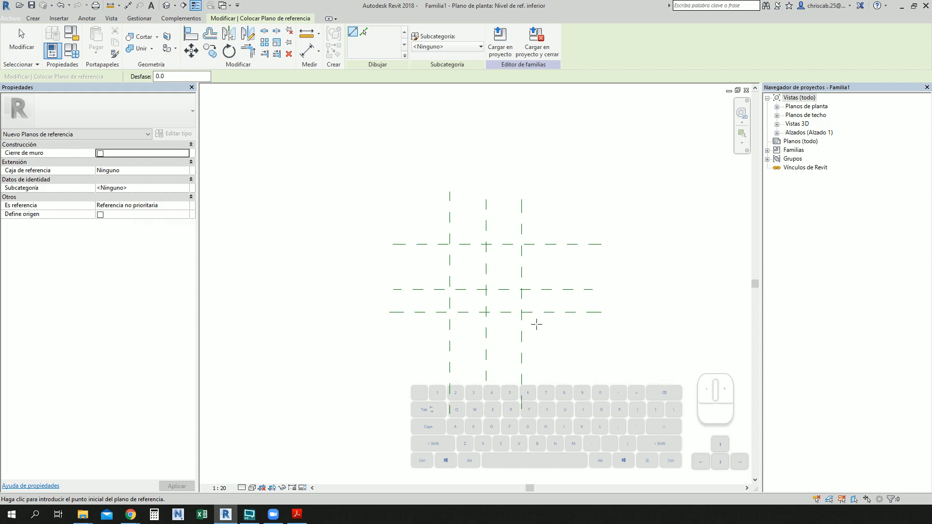
Draw two outer vertical reference planes beyond the inner pair, the right one about 551 mm from its neighbour
key(r)
key(p)
click(393, 187)
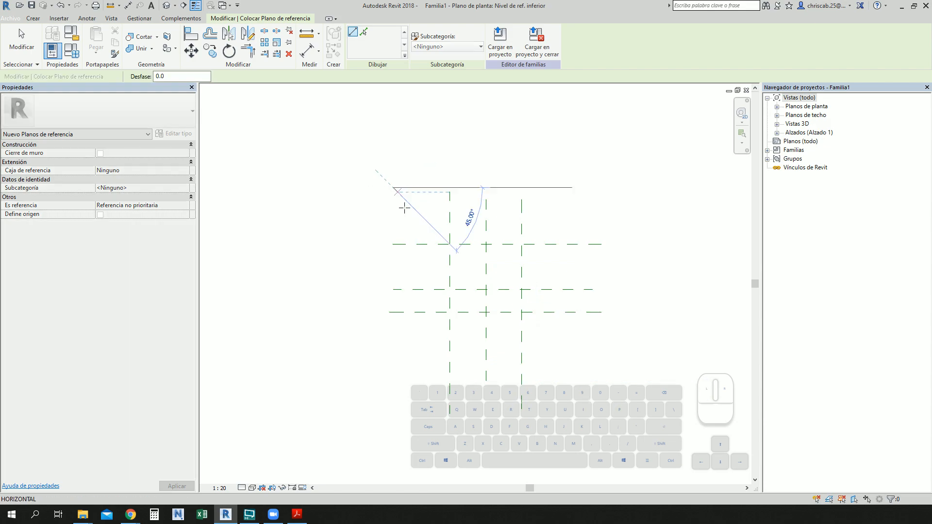
click(393, 385)
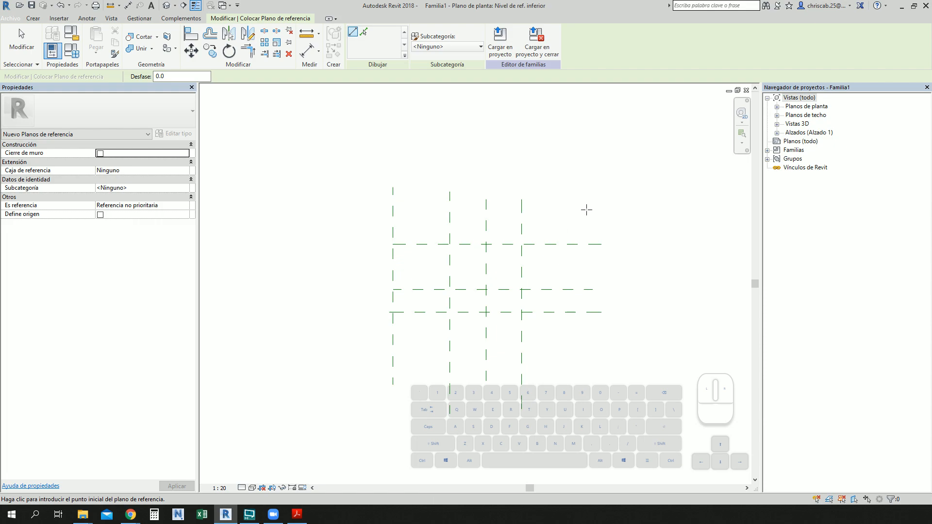
click(587, 192)
click(589, 372)
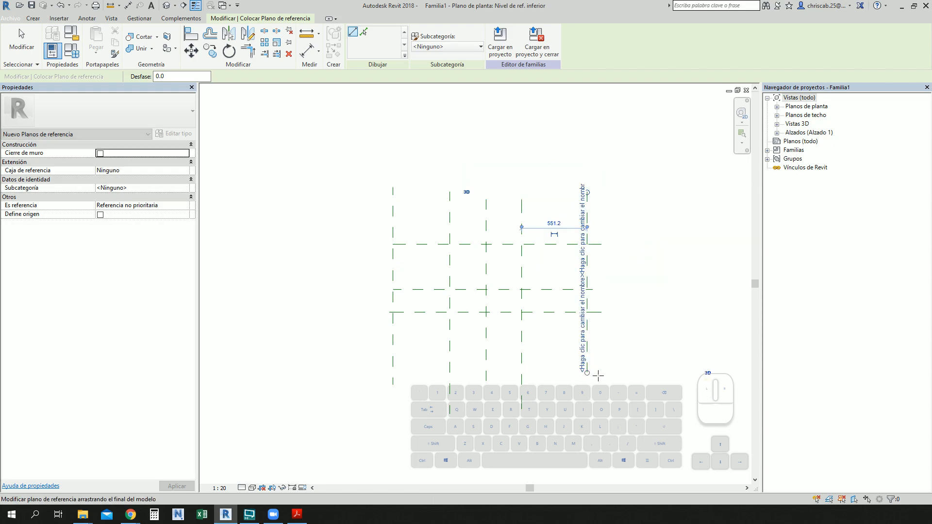
scroll(558, 366, down, 1)
scroll(524, 385, up, 1)
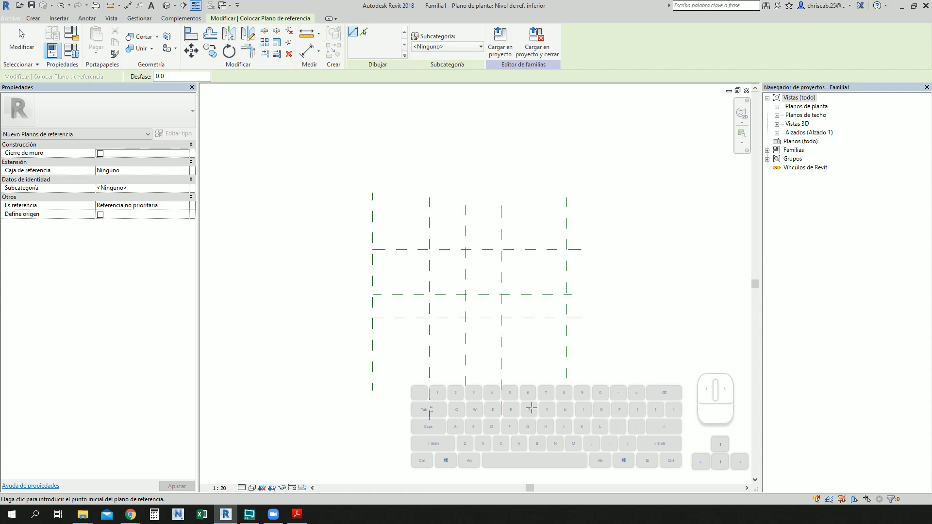
Draw a horizontal reference plane about 450 mm below the lowest horizontal plane and finish placing reference planes
key(Escape)
key(Escape)
key(r)
key(p)
click(400, 371)
click(623, 371)
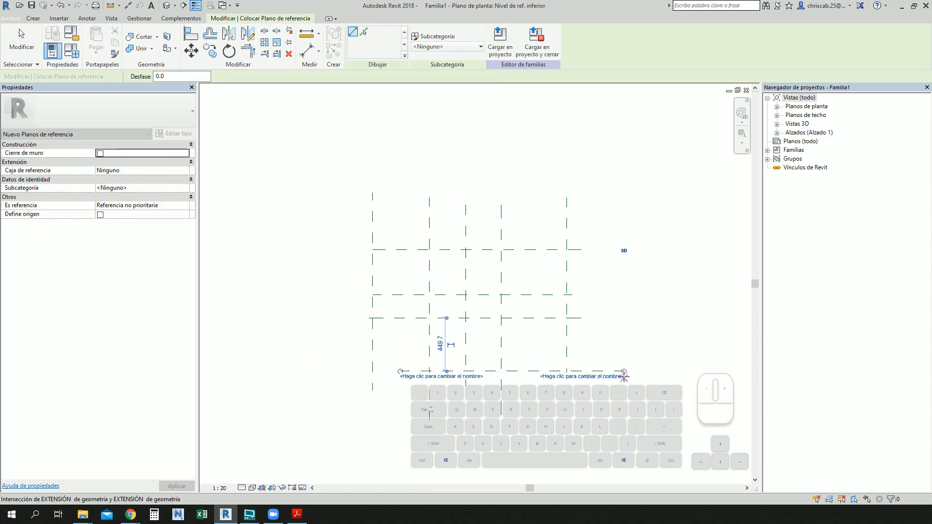
key(Escape)
key(Escape)
scroll(530, 397, up, 2)
middle_drag(547, 286, 537, 306)
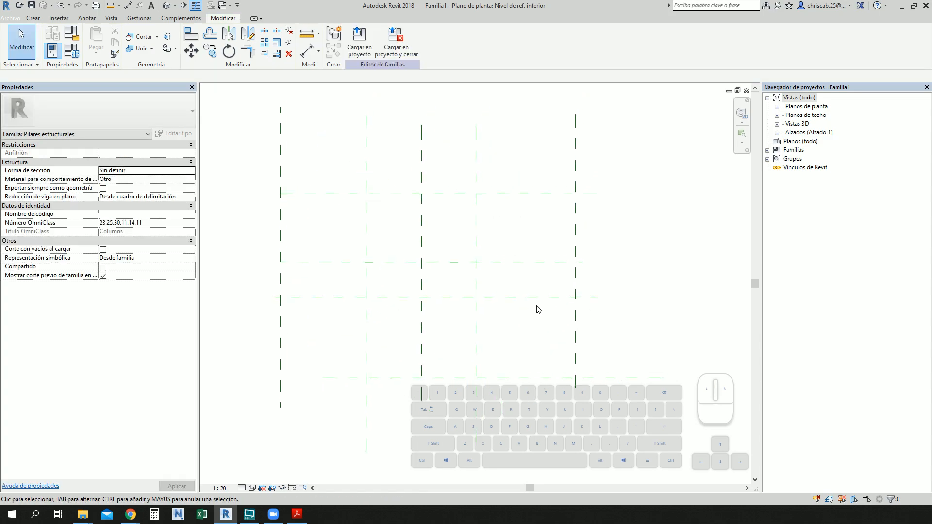
middle_drag(499, 345, 495, 310)
scroll(456, 355, down, 1)
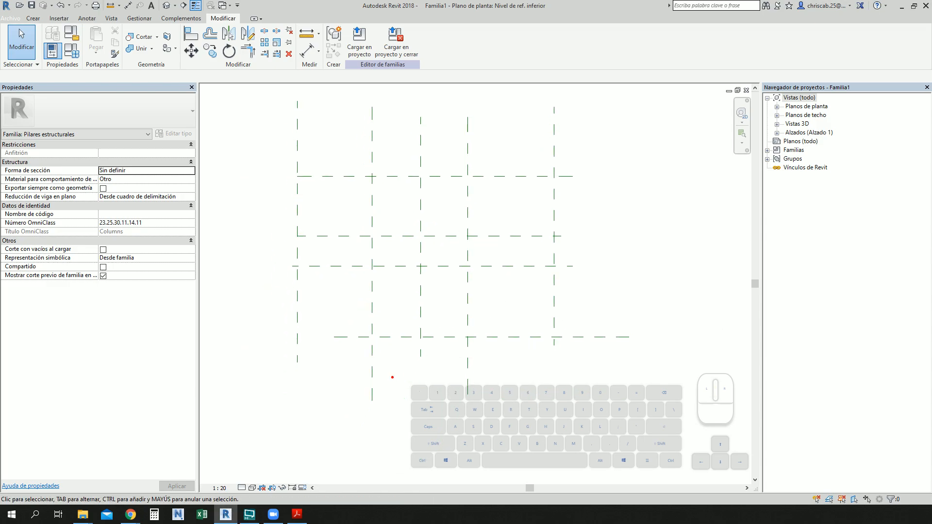
mouse_move(373, 376)
mouse_down()
mouse_move(456, 378)
mouse_move(488, 429)
mouse_up()
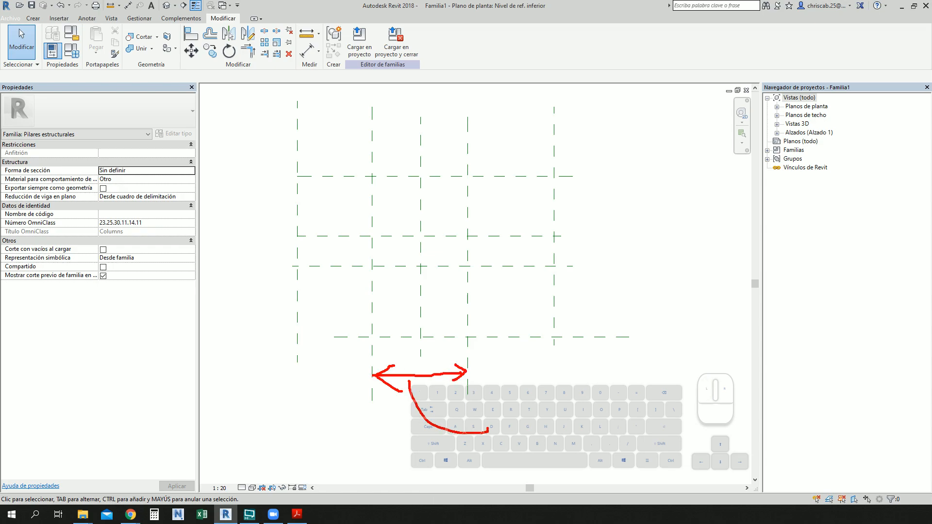
drag(409, 405, 445, 401)
text(al)
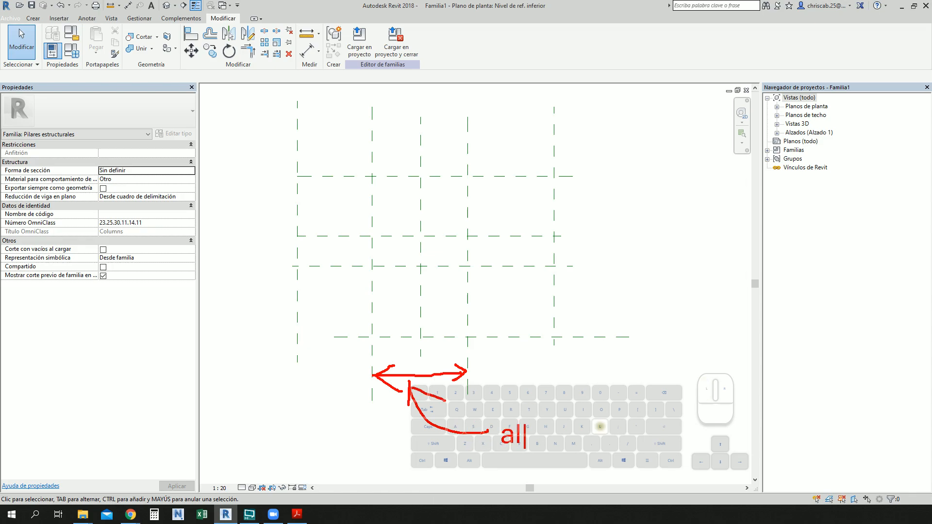
text(ma)
click(557, 421)
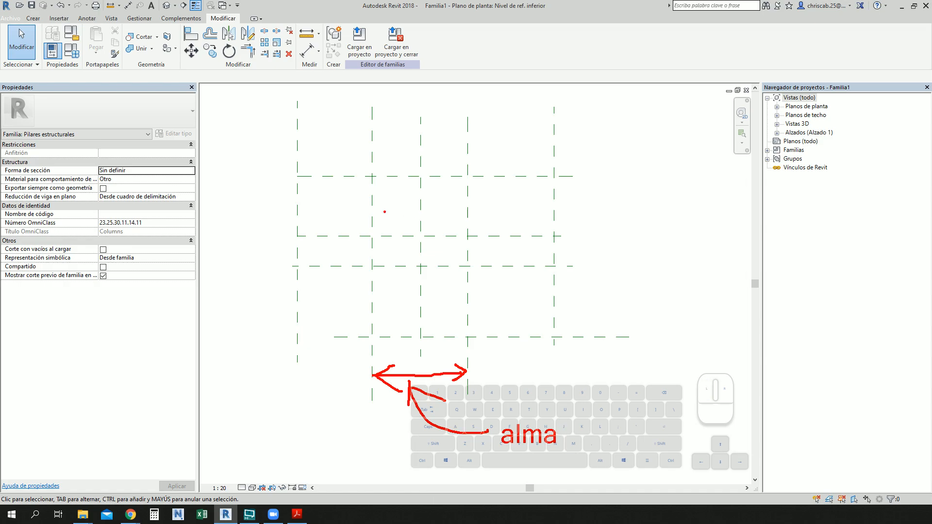
drag(281, 174, 604, 174)
mouse_move(542, 335)
mouse_down()
mouse_move(653, 336)
mouse_move(649, 322)
mouse_up()
drag(579, 144, 591, 367)
drag(602, 334, 571, 365)
mouse_move(600, 157)
mouse_down()
mouse_move(573, 212)
mouse_move(649, 280)
mouse_up()
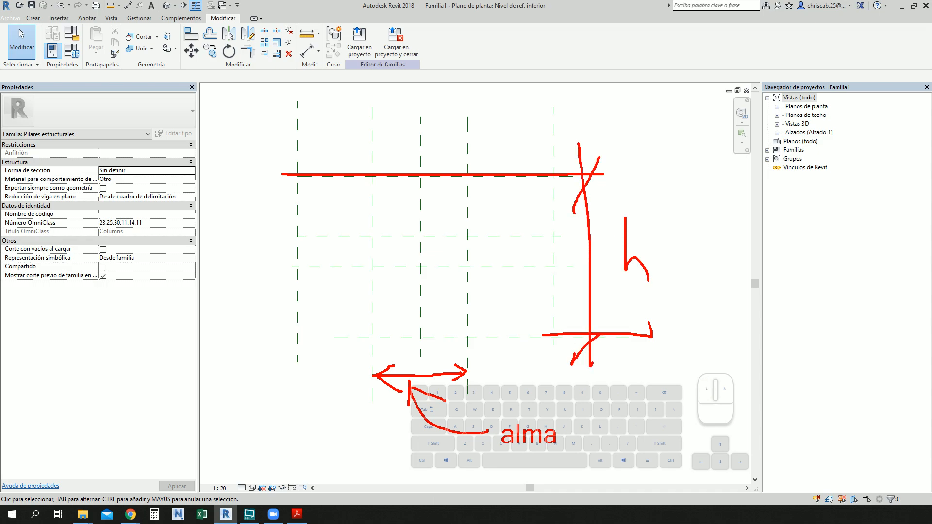
key(Escape)
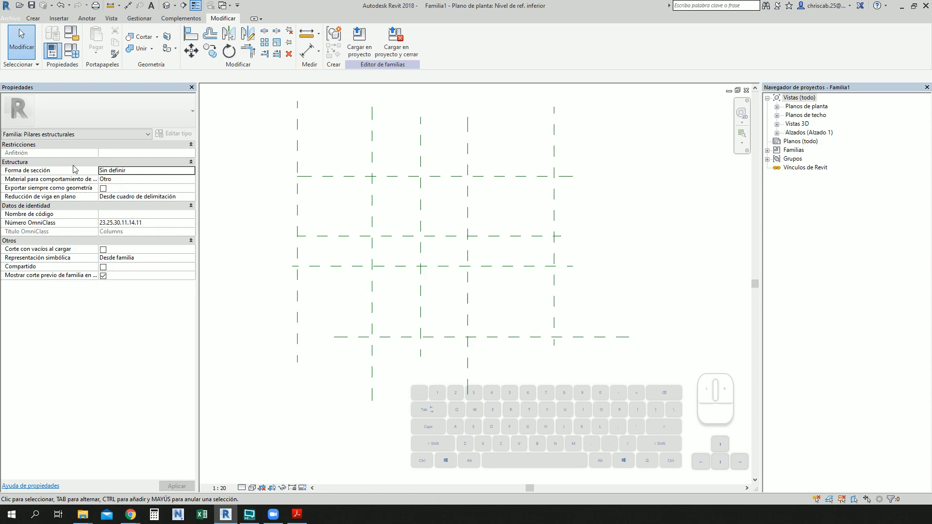
Open the family's section shape options to view the available shapes, and close them without assigning one
click(192, 175)
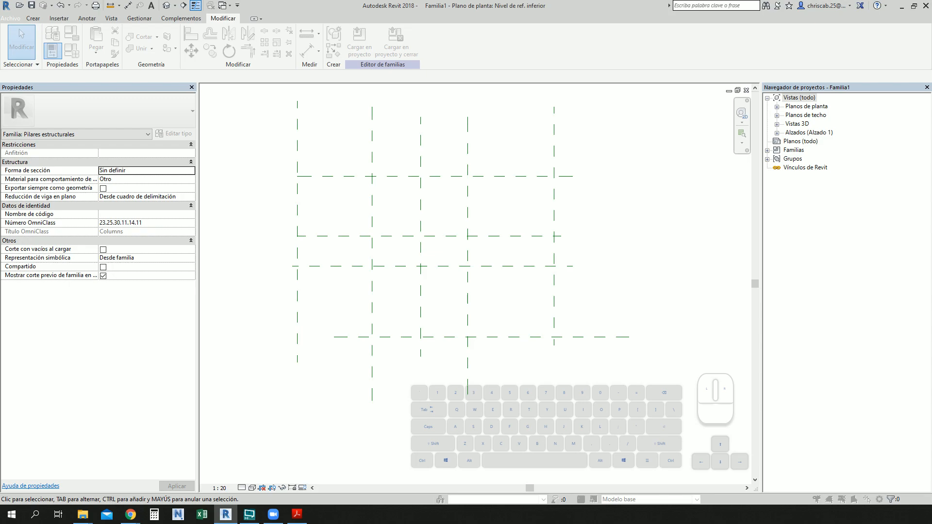
click(192, 171)
drag(431, 85, 207, 185)
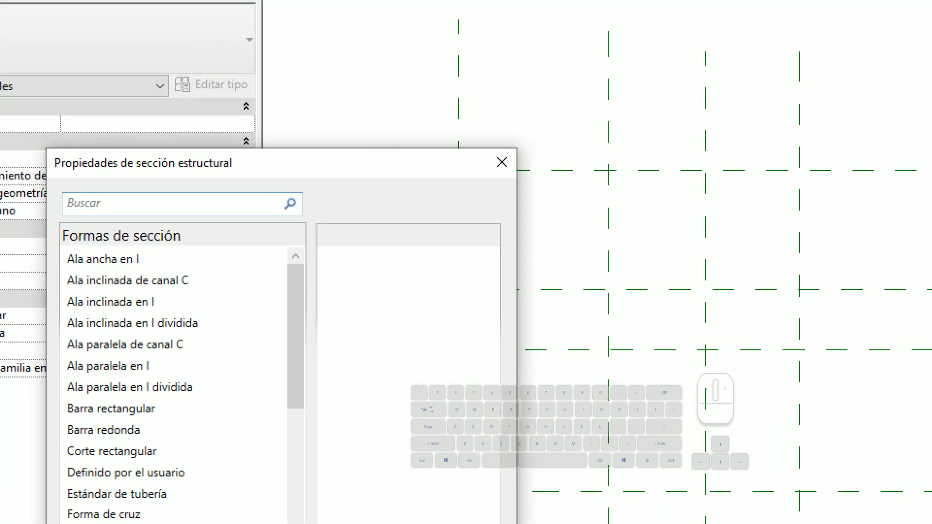
ctrl+drag(37, 139, 282, 188)
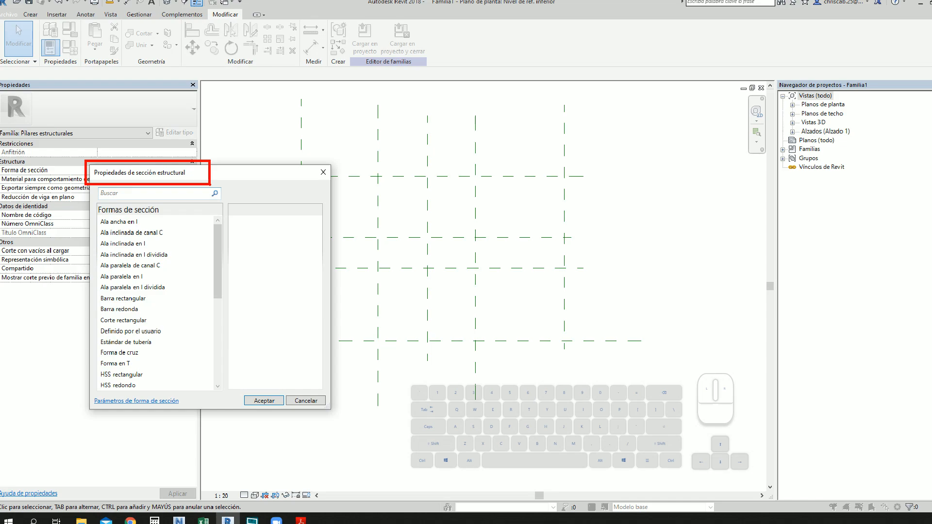
key(Escape)
key(ctrl+1)
click(16, 160)
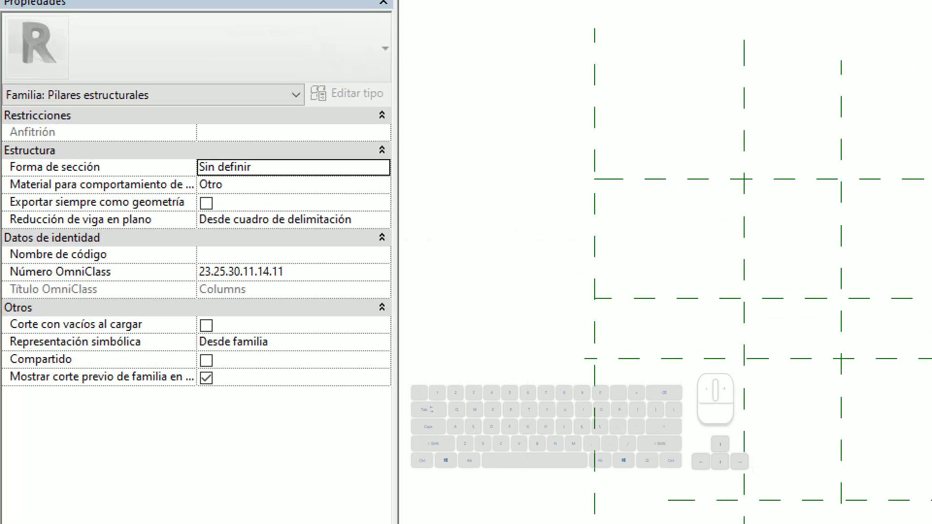
mouse_move(2, 153)
ctrl+mouse_down()
mouse_move(344, 190)
mouse_move(389, 179)
mouse_move(399, 210)
ctrl+mouse_up()
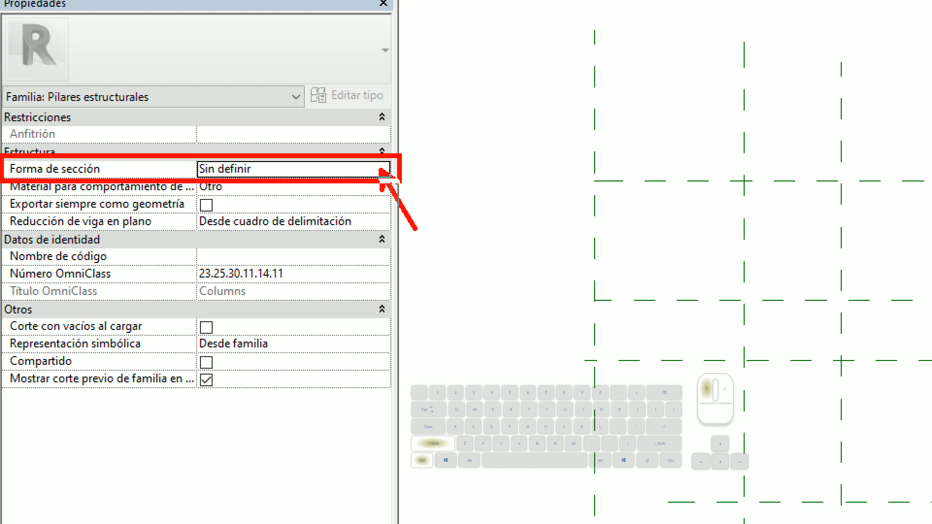
key(Escape)
Preview several structural section shapes and assign Forma en T as the family's section shape
click(185, 170)
click(192, 171)
drag(221, 176, 170, 137)
click(73, 183)
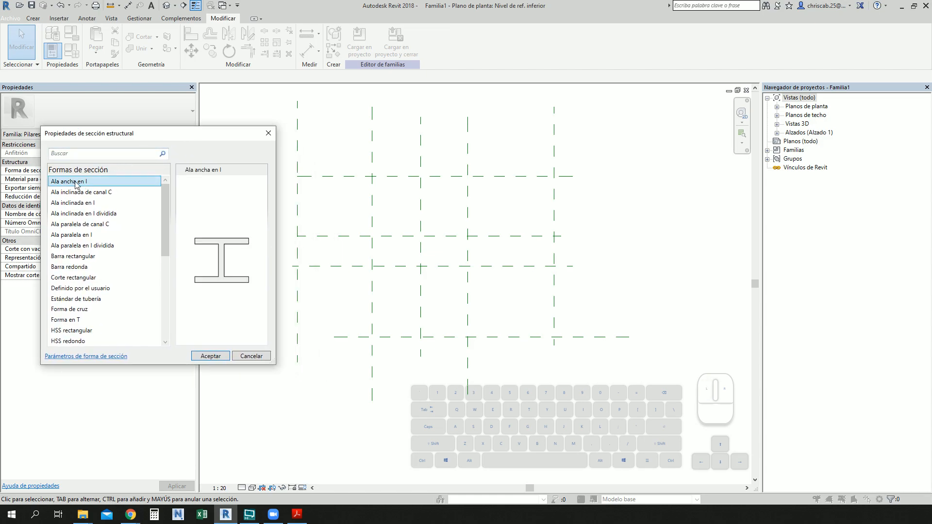
click(81, 193)
click(84, 203)
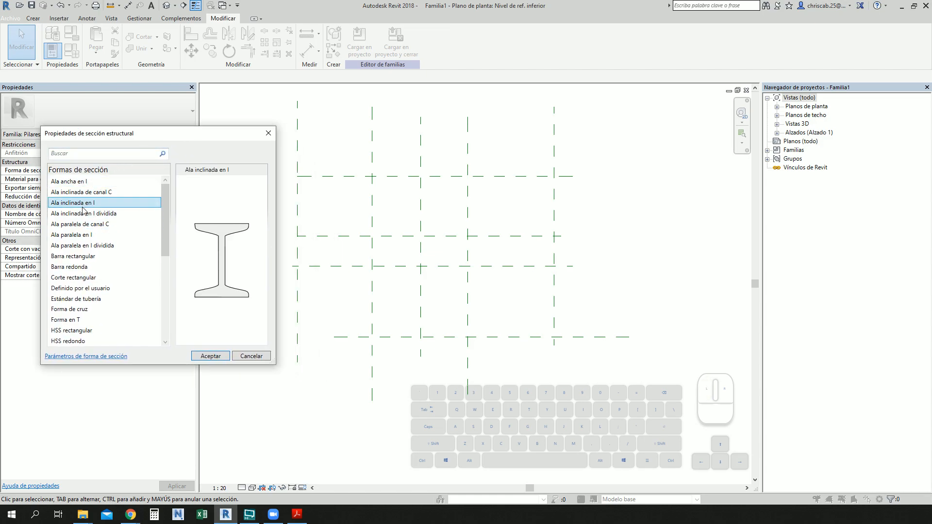
click(84, 224)
click(84, 235)
scroll(84, 249, down, 2)
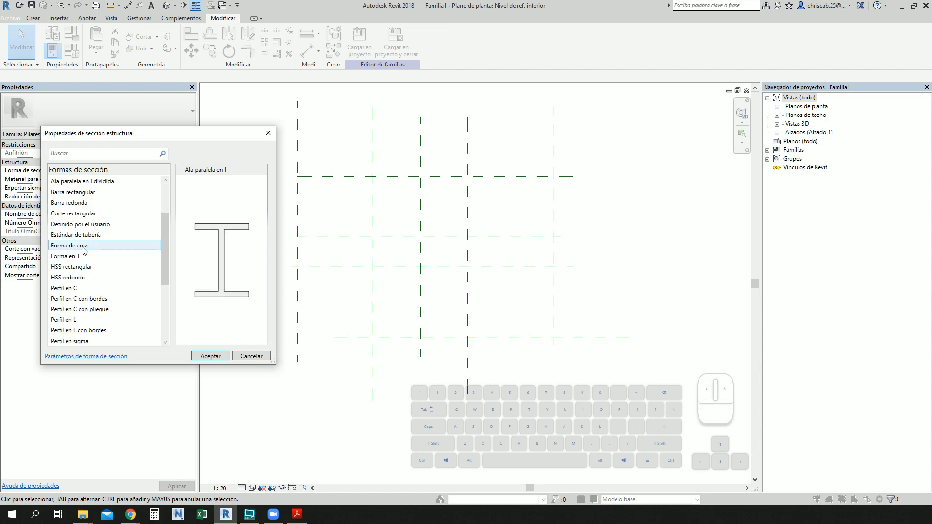
click(83, 246)
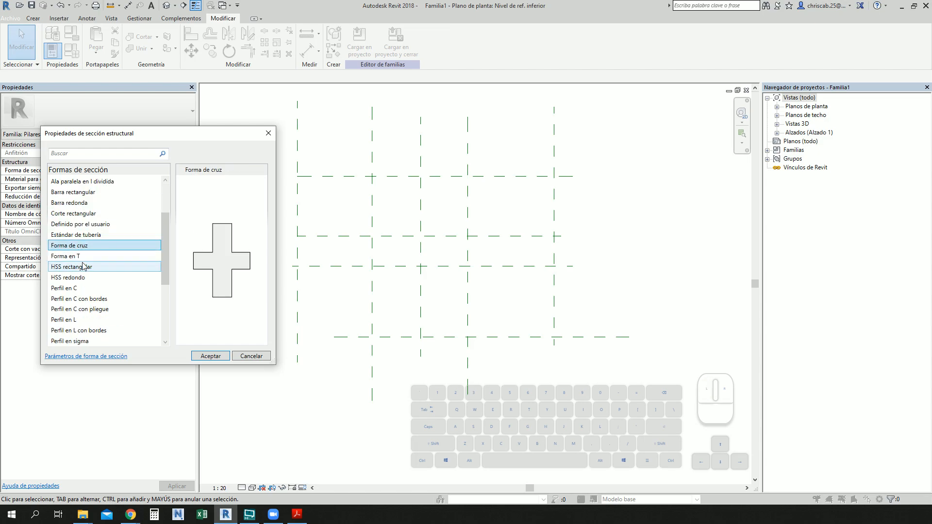
click(77, 257)
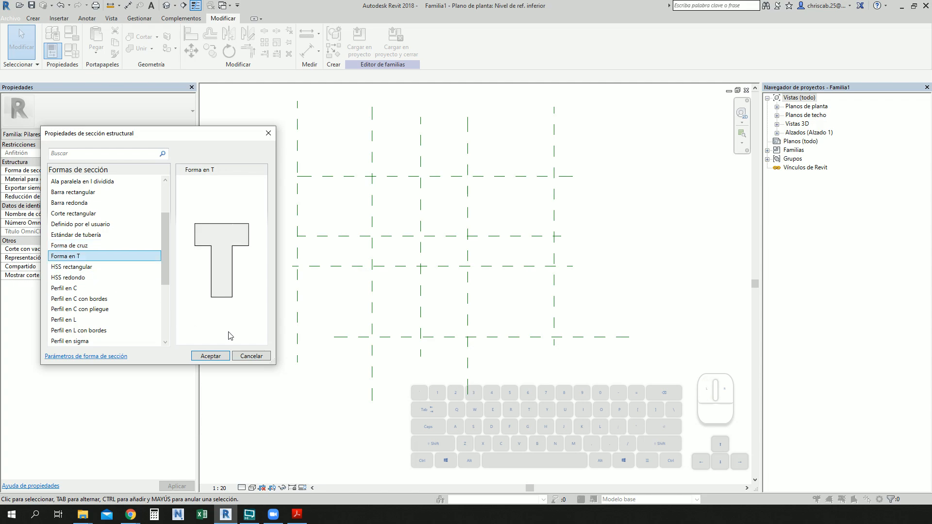
click(219, 360)
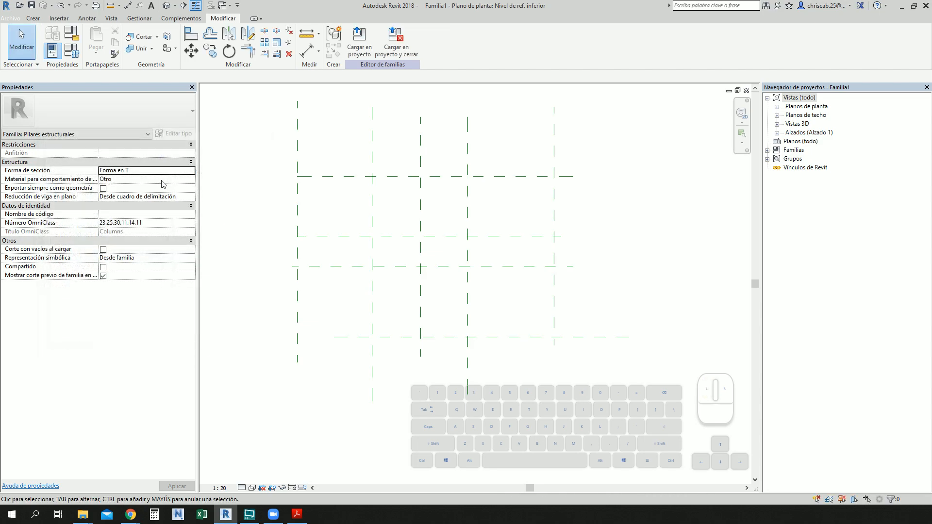
Consult the online help page on section shape parameters in the browser, then return to Revit and close the section properties
click(192, 175)
drag(169, 130, 310, 108)
click(237, 329)
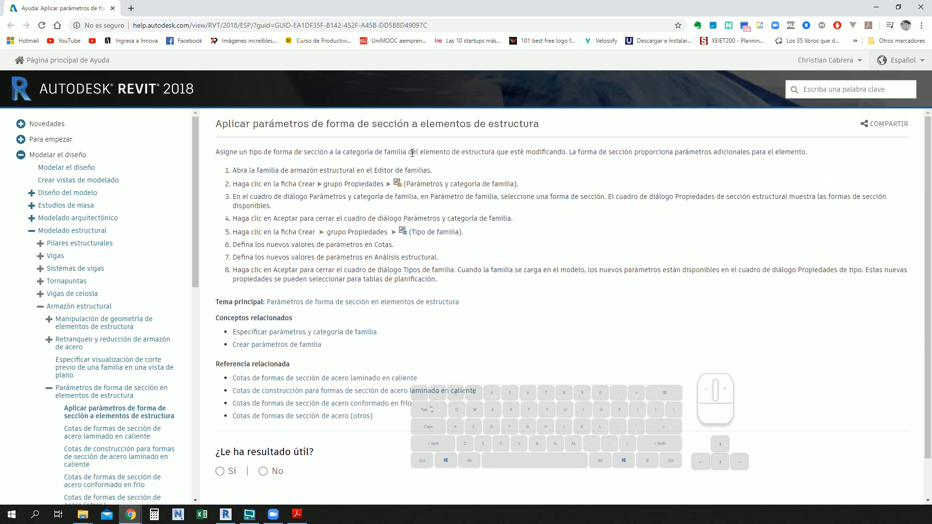
click(876, 7)
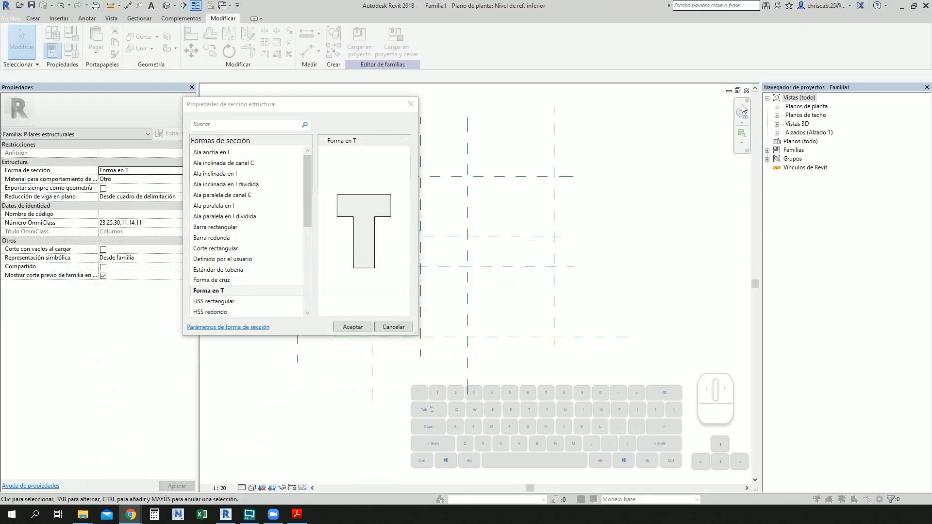
click(361, 331)
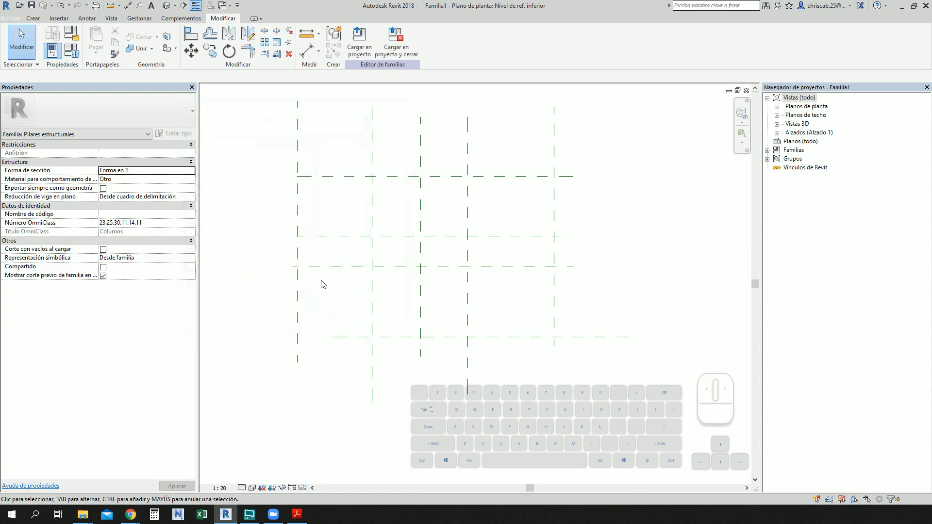
Review the structural analysis and section geometry parameters in the family types, and close them without adding a type
click(75, 54)
drag(266, 82, 179, 80)
drag(165, 129, 217, 129)
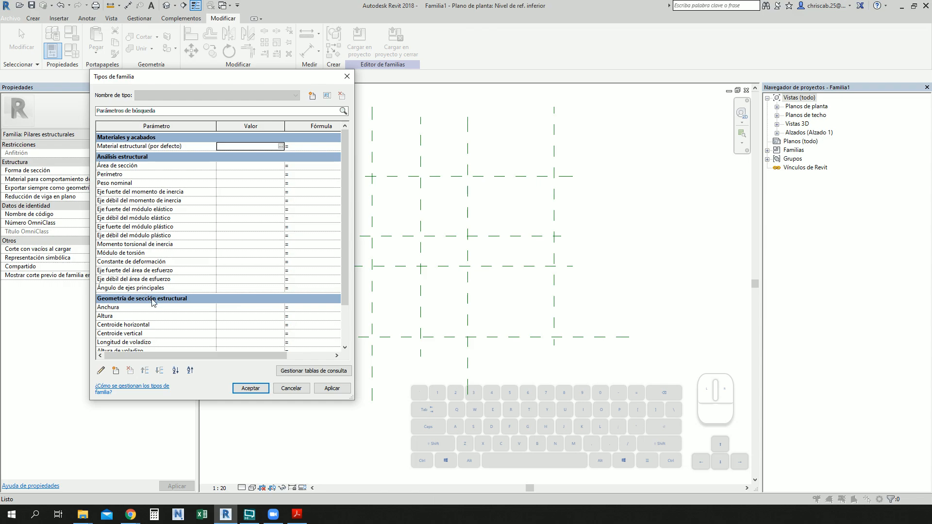
scroll(165, 235, down, 3)
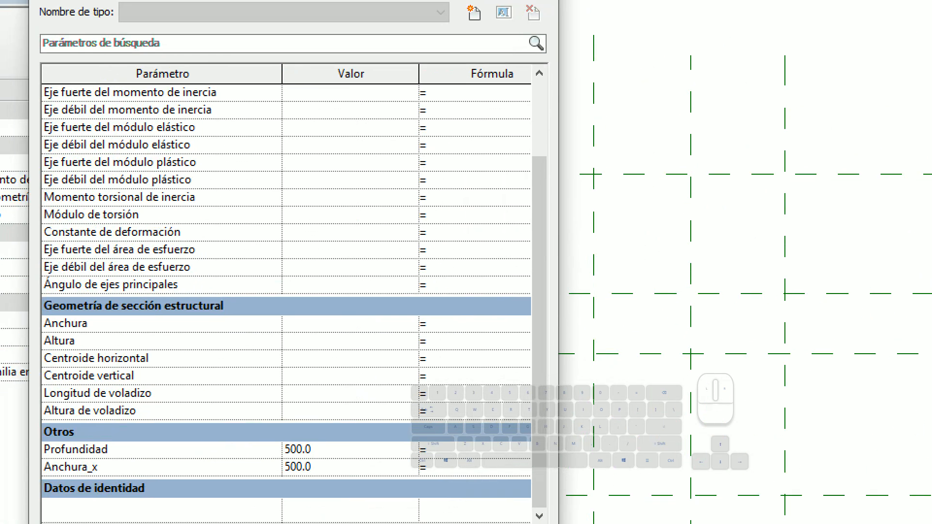
mouse_move(225, 185)
mouse_down()
mouse_move(191, 345)
mouse_move(228, 189)
mouse_up()
drag(271, 233, 513, 132)
drag(469, 117, 493, 195)
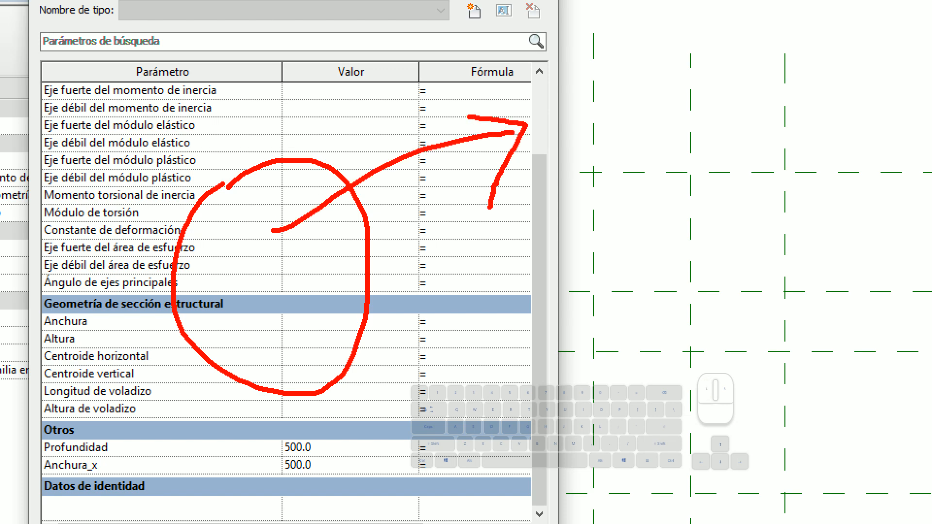
drag(256, 374, 294, 316)
key(Escape)
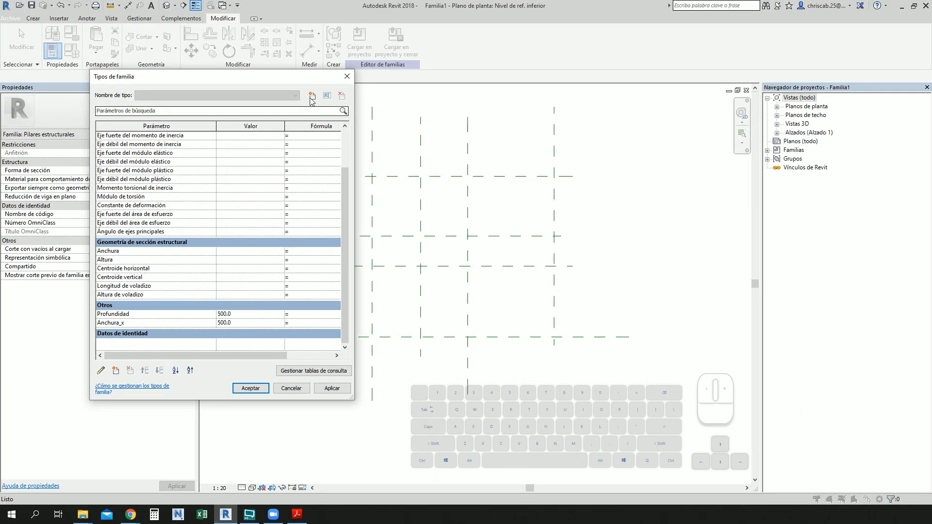
click(344, 79)
Set the family's section shape to Sin definir and check the parameter list in the family types
click(193, 171)
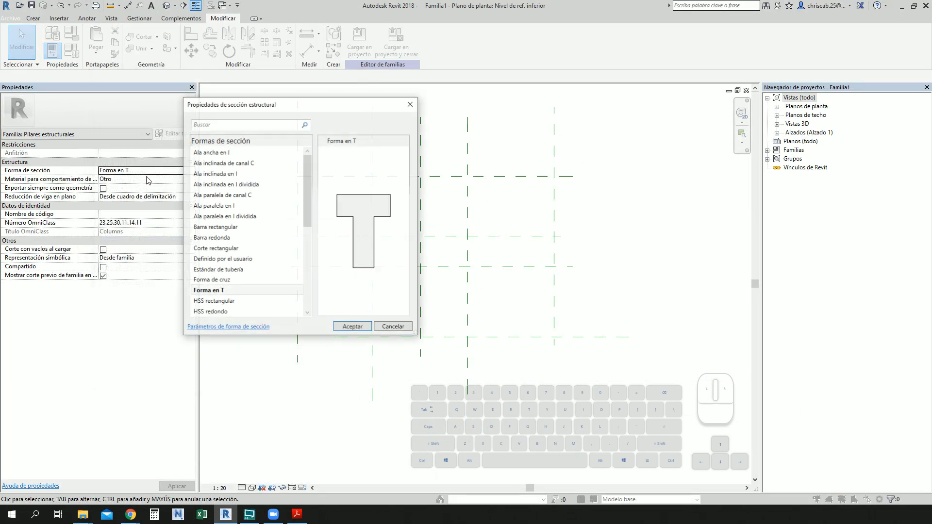
scroll(259, 229, down, 6)
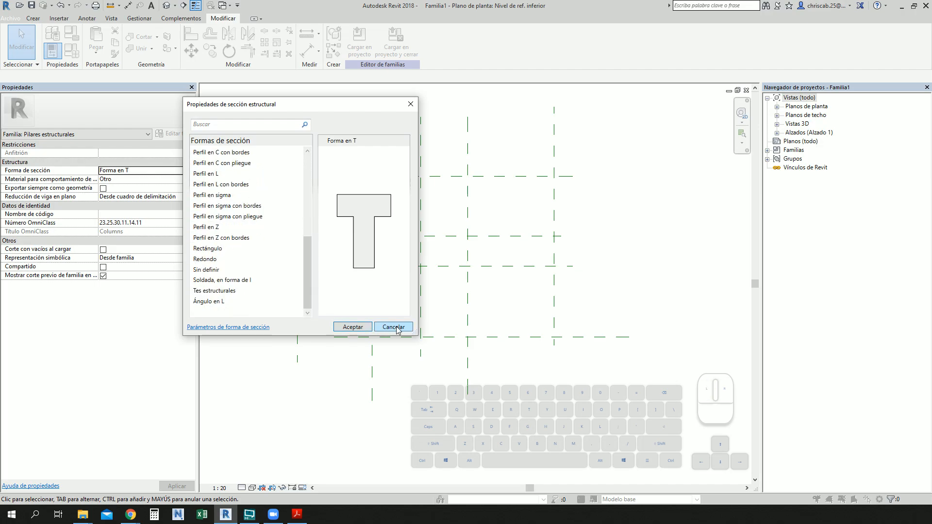
click(222, 270)
click(353, 328)
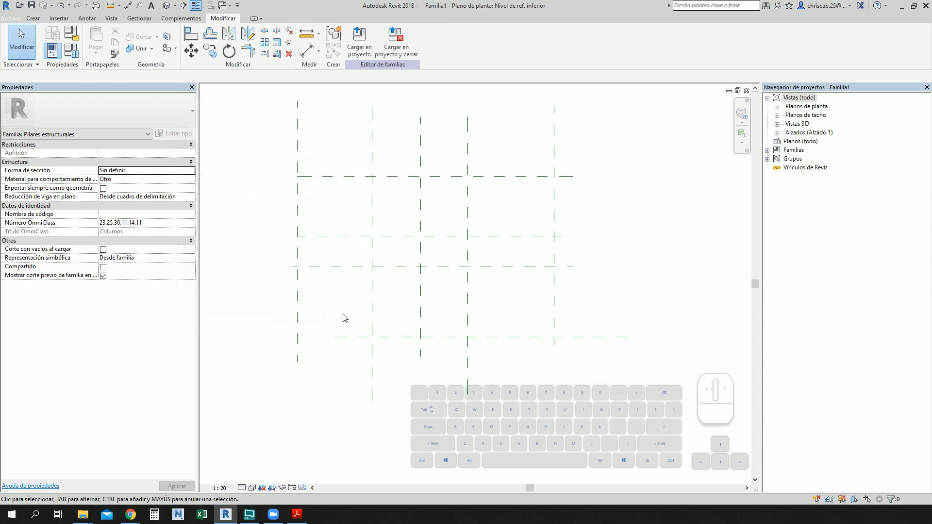
click(71, 50)
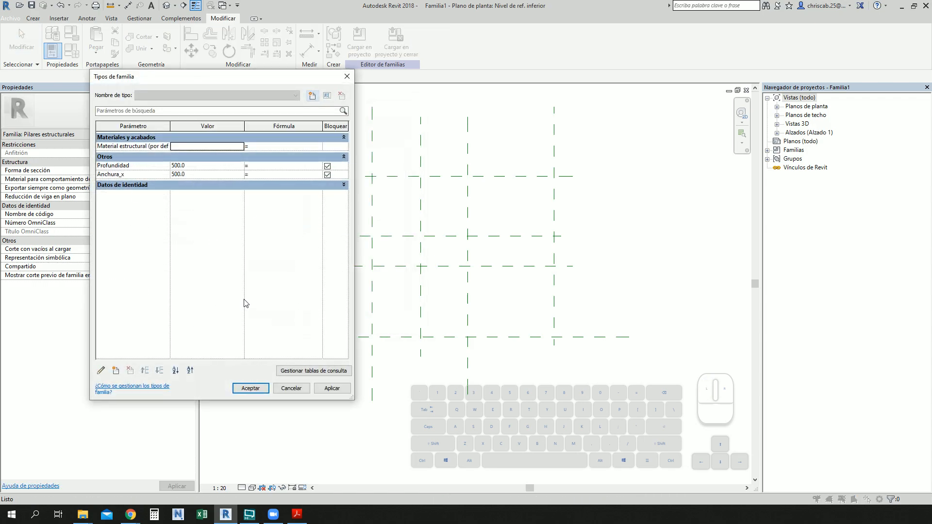
click(347, 76)
Place an aligned dimension between the two inner vertical reference planes, below the lowest horizontal plane, and finish dimensioning
middle_drag(448, 354, 397, 368)
middle_drag(410, 421, 410, 405)
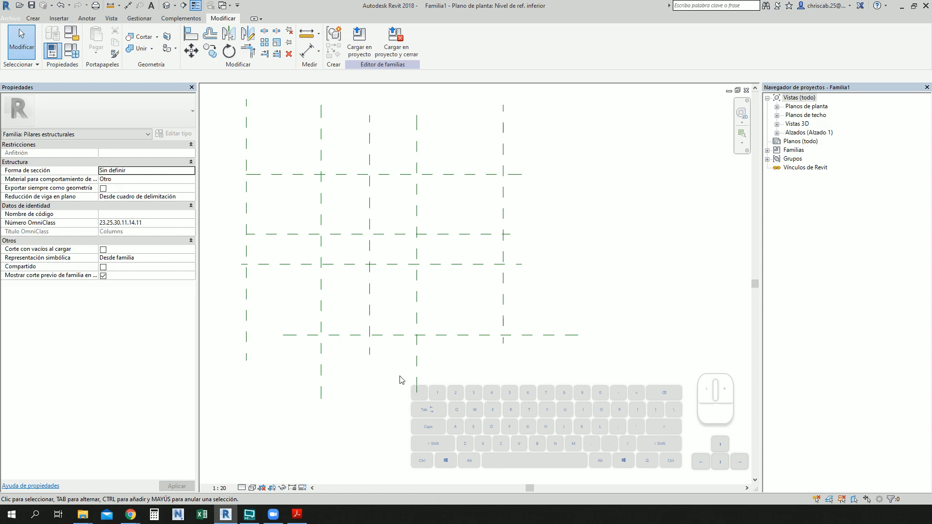
key(d)
key(i)
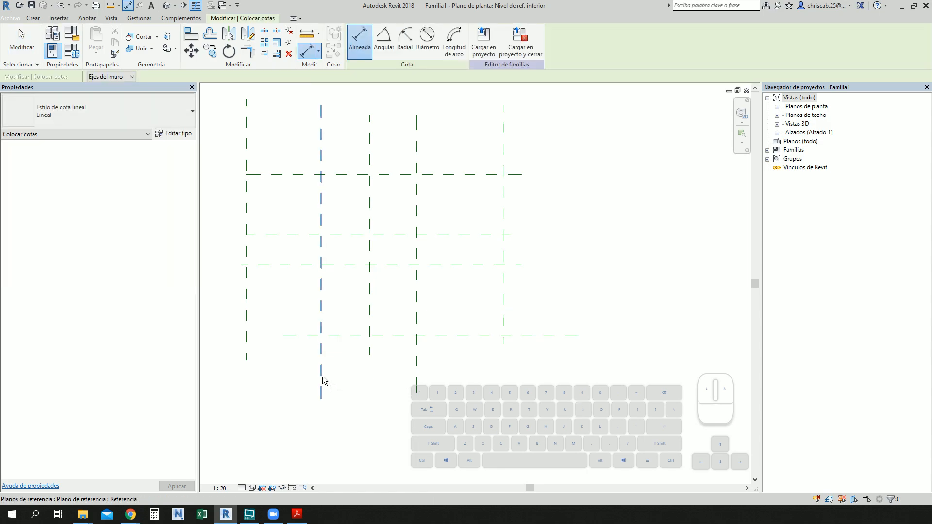
click(321, 381)
click(416, 380)
click(444, 432)
middle_drag(470, 432, 467, 408)
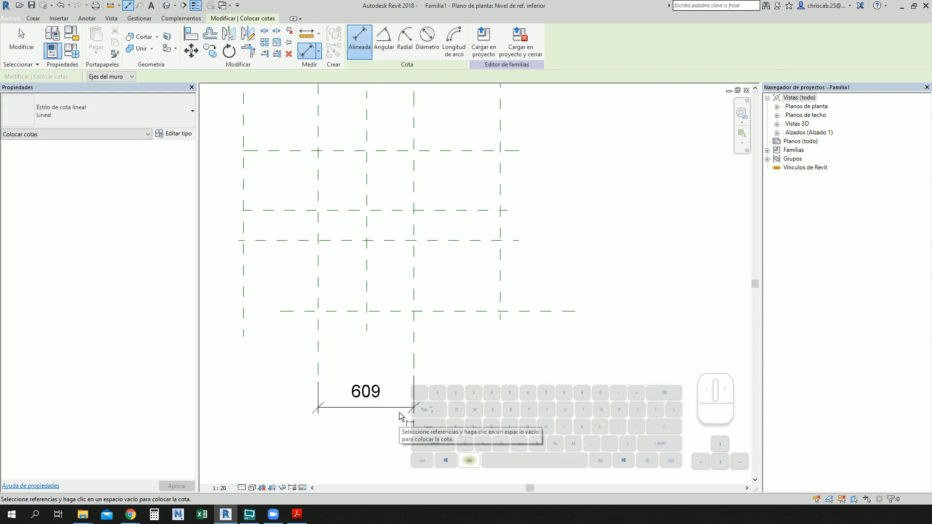
key(alt)
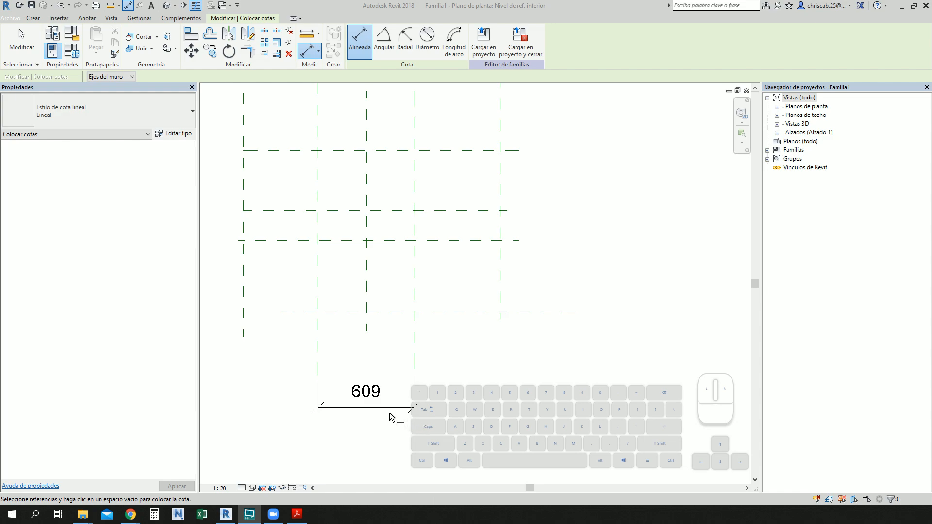
right_click(440, 378)
click(427, 372)
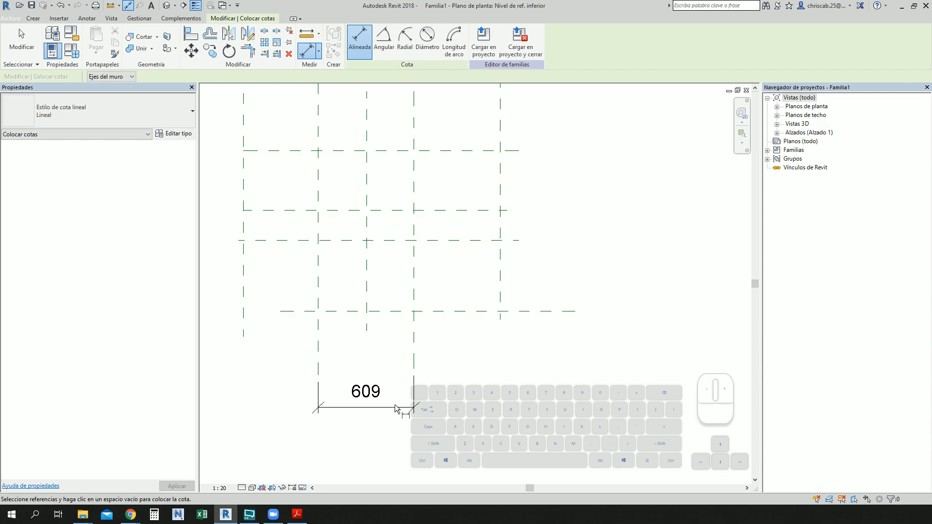
key(Escape)
key(Escape)
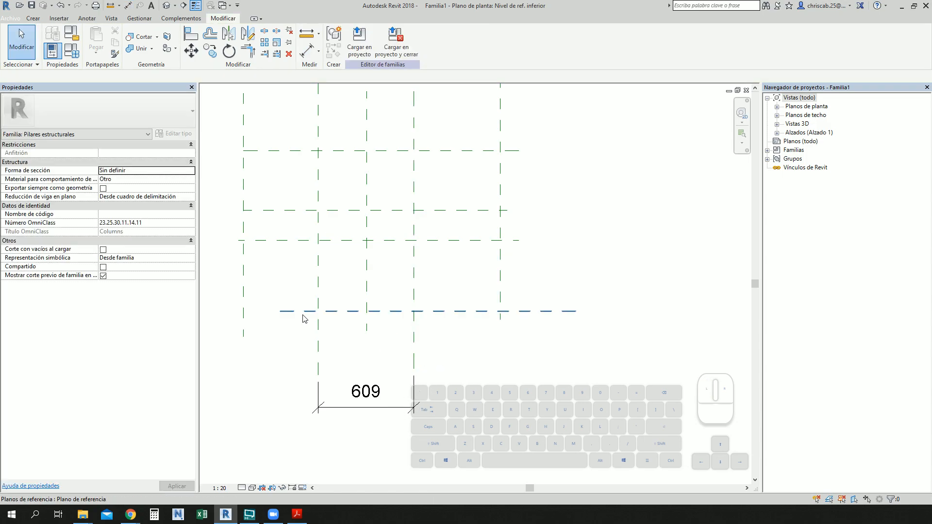
Label the dimension between the two inner vertical reference planes with a new type parameter named Alma
click(384, 411)
middle_drag(364, 426, 364, 445)
click(394, 40)
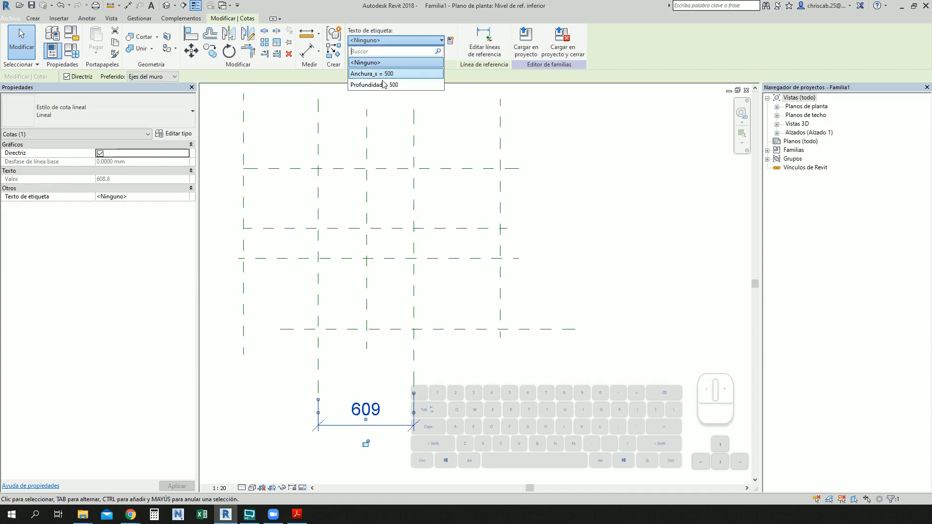
click(413, 41)
click(451, 41)
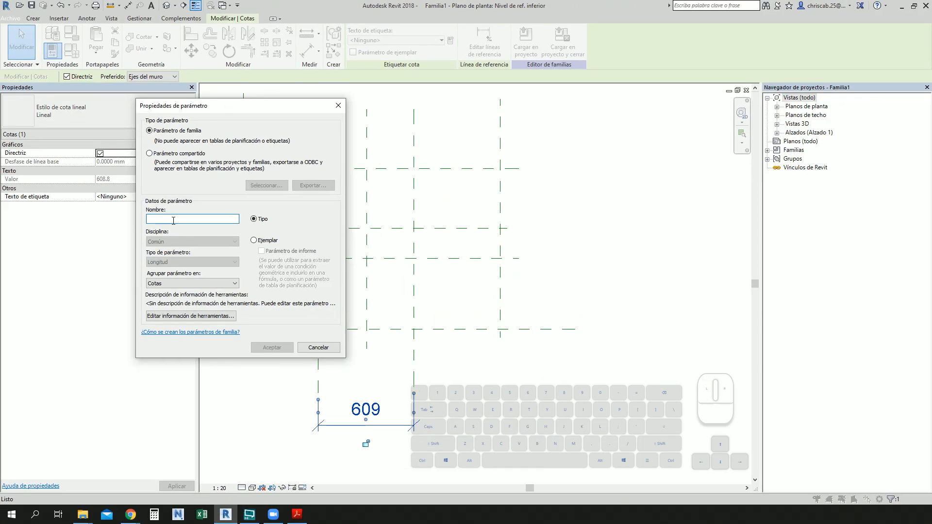
text(Alma)
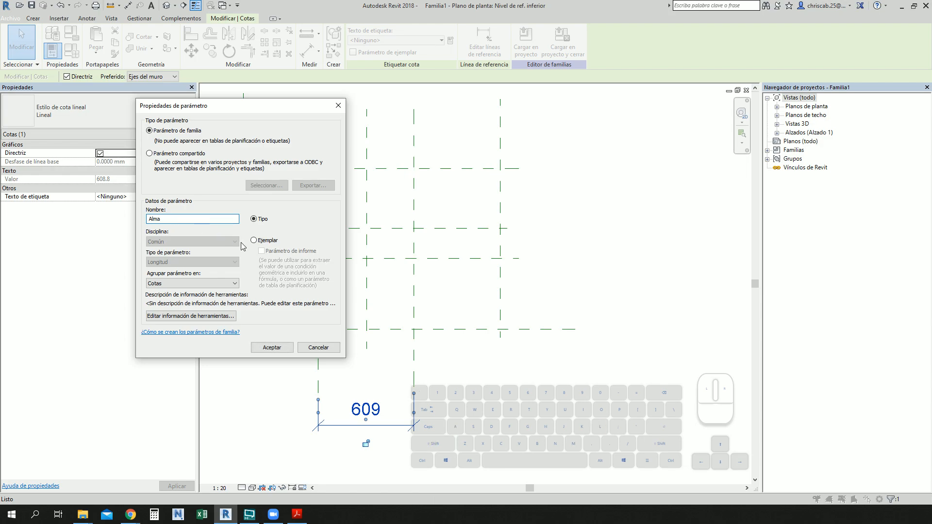
click(272, 348)
click(480, 414)
Place an aligned dimension between the two outermost vertical reference planes, above the plane grid, and finish dimensioning
middle_drag(494, 363, 518, 404)
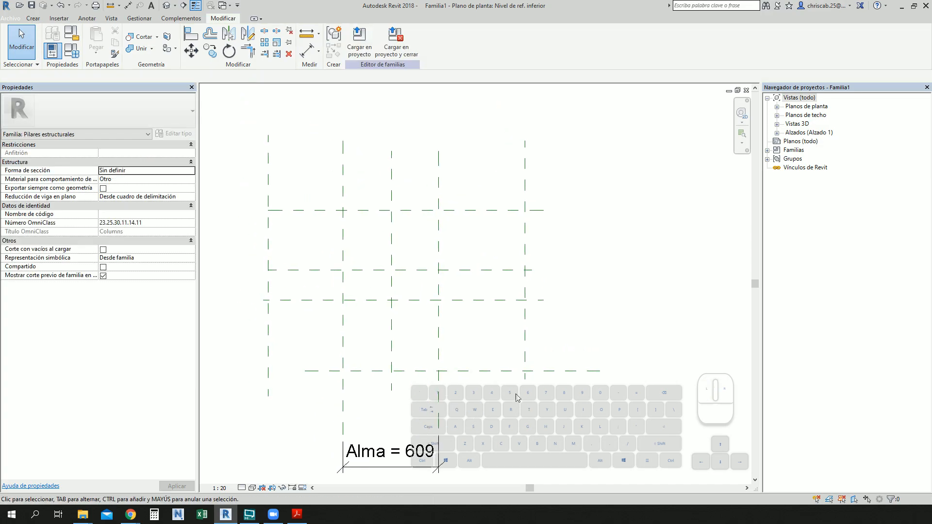
key(d)
key(i)
click(273, 183)
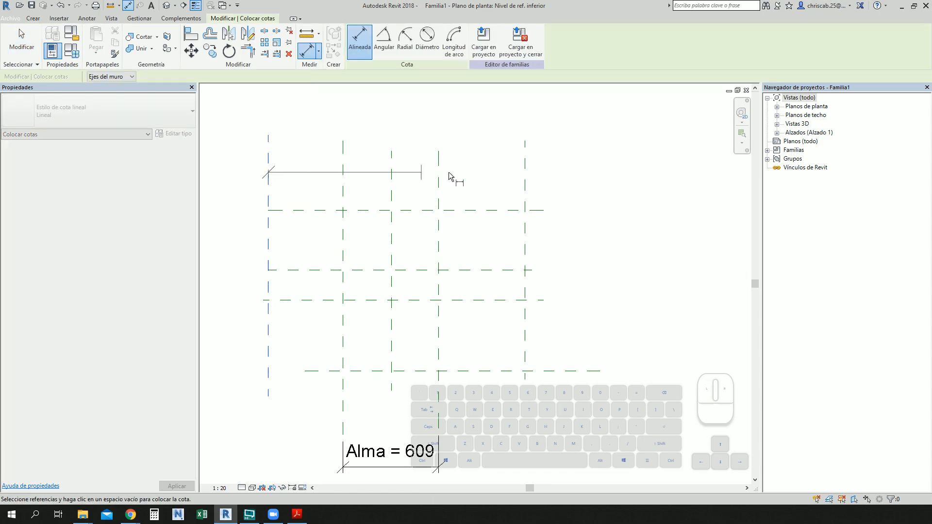
click(529, 187)
click(563, 121)
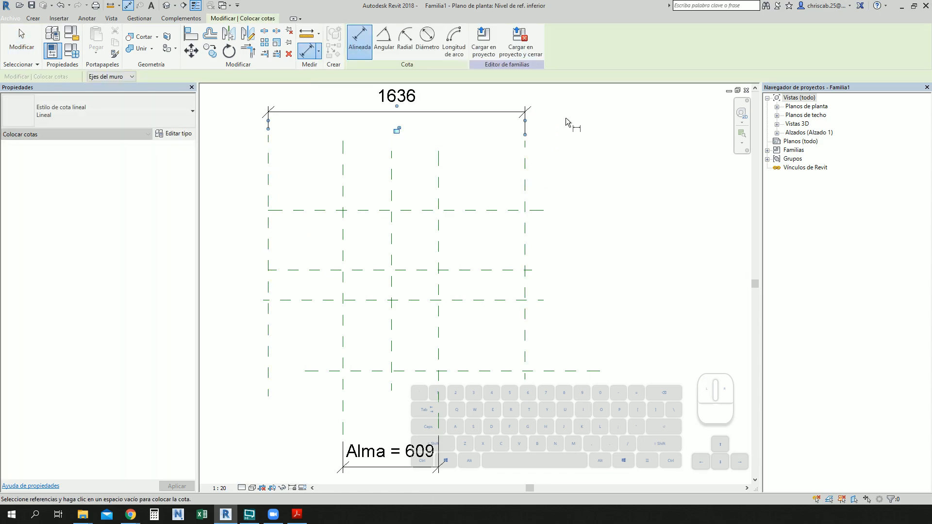
middle_drag(567, 119, 566, 165)
key(Escape)
Label the overall width dimension above the grid with a new type parameter named Anchura
click(441, 160)
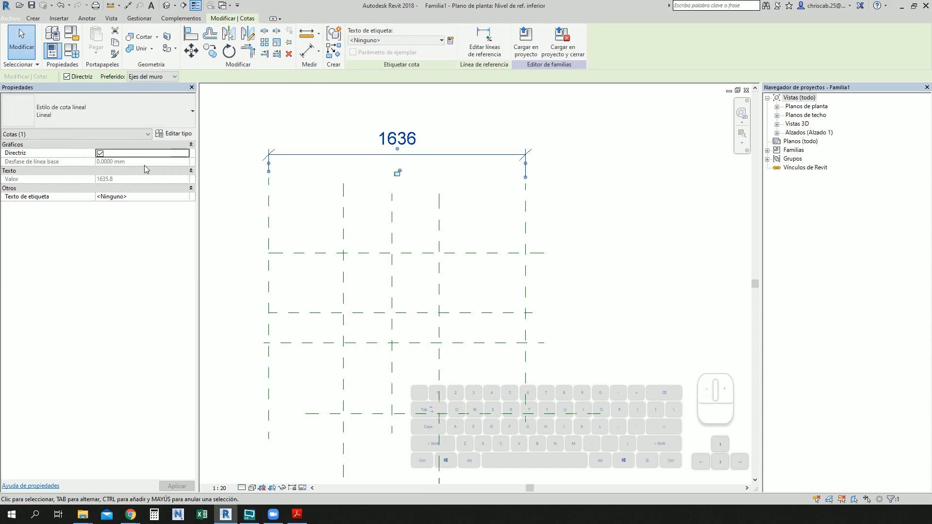
click(450, 40)
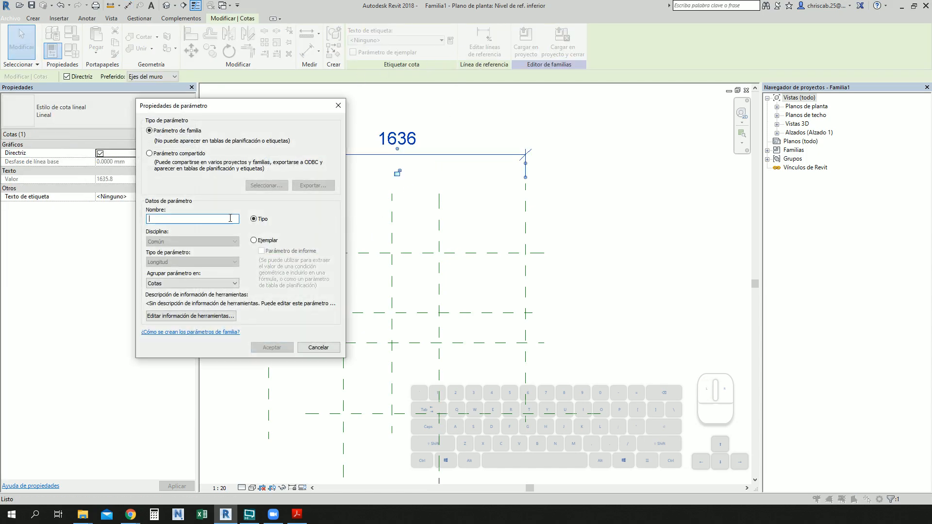
text(Anchura)
key(Return)
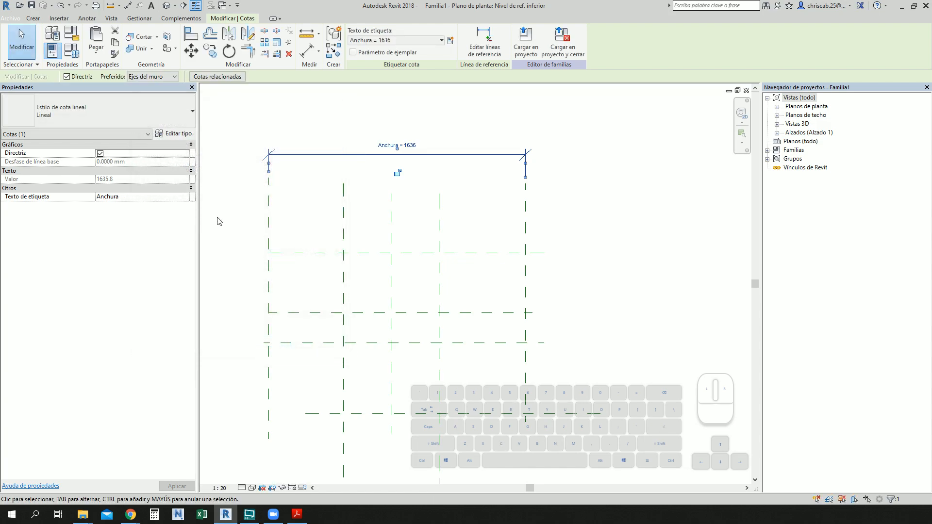
Place an aligned dimension between the highest horizontal reference plane and the one just below the horizontal centre plane
scroll(321, 251, down, 1)
middle_drag(364, 277, 293, 243)
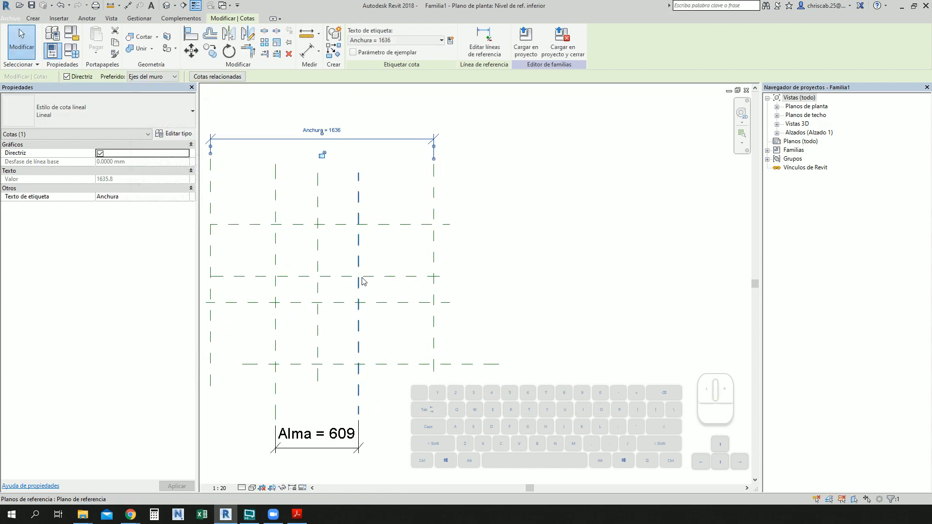
middle_drag(415, 208, 438, 206)
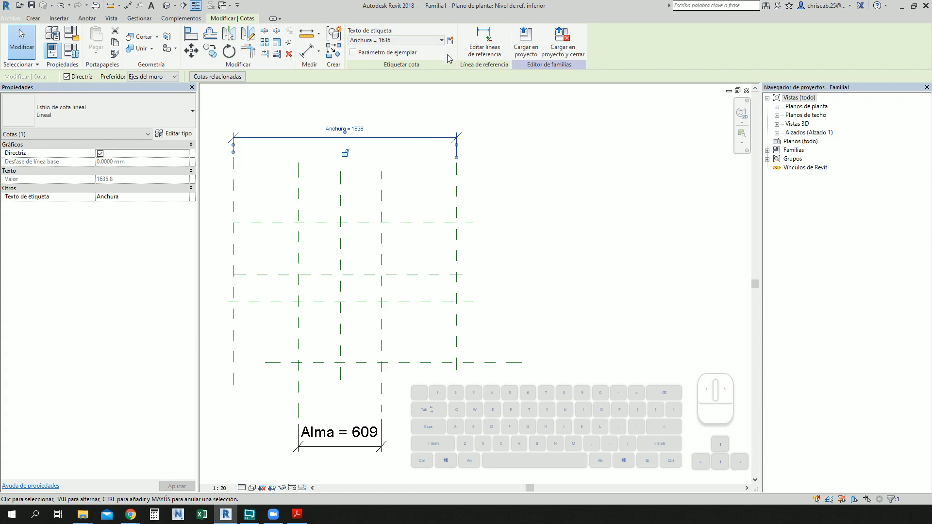
key(d)
key(i)
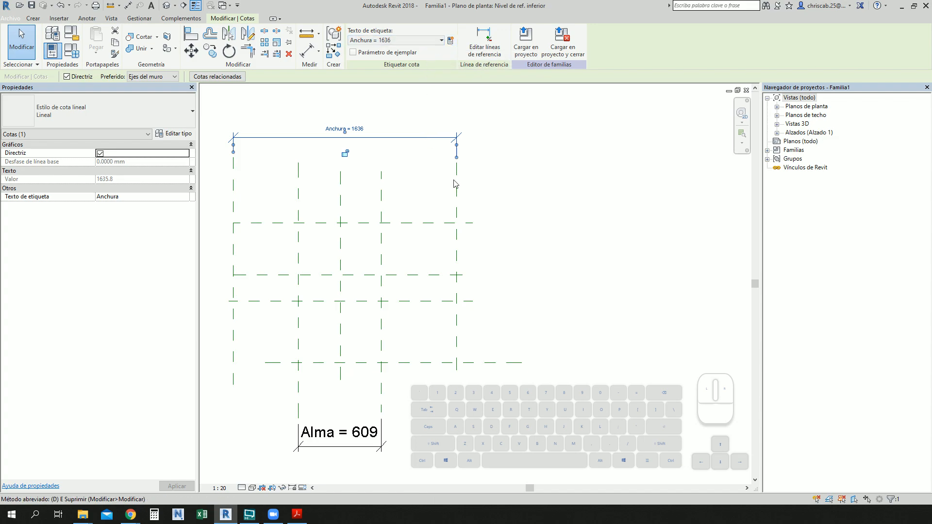
click(444, 301)
click(445, 223)
click(523, 233)
key(Escape)
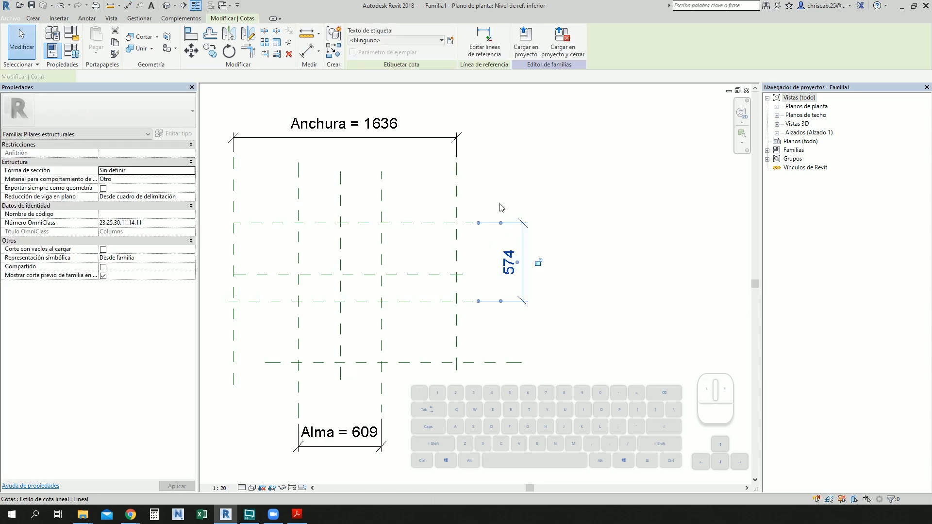
Label the flange thickness dimension beside the grid with a new type parameter named Ala, and deselect it
click(451, 40)
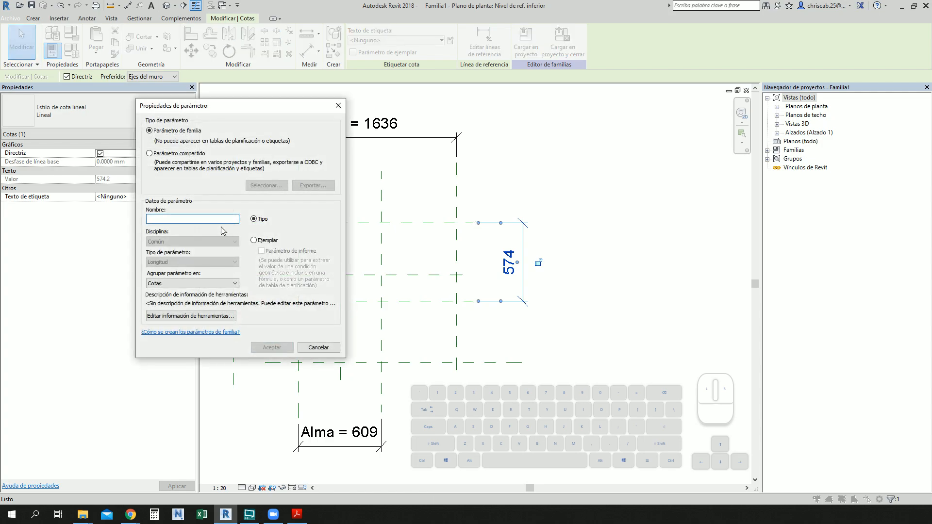
text(Ala)
click(282, 347)
key(Escape)
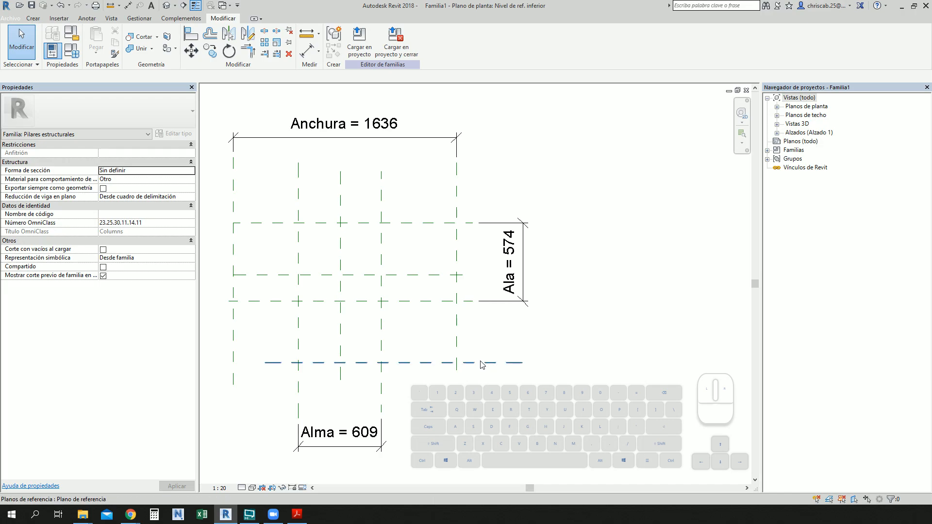
Place an aligned dimension between the lowest and highest horizontal reference planes, outside the Ala dimension
key(d)
key(i)
click(410, 363)
click(421, 224)
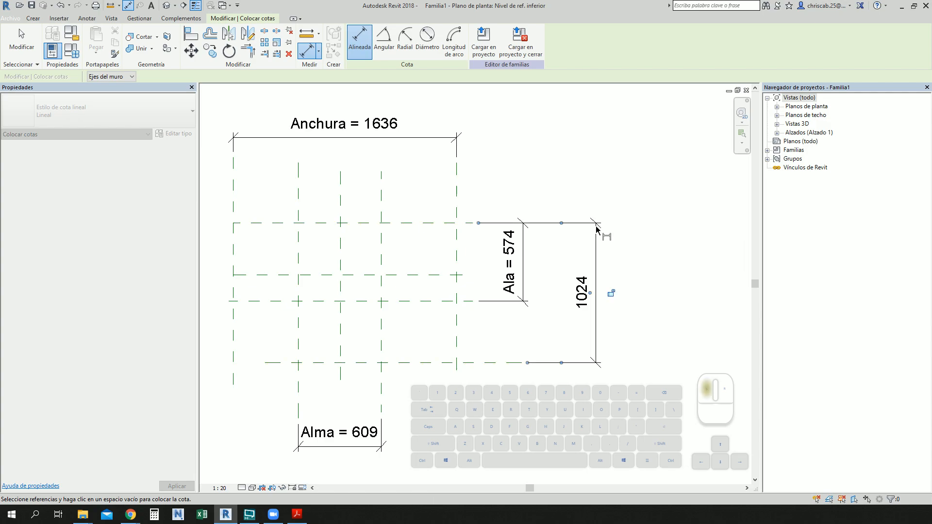
click(597, 261)
key(Escape)
Label the overall vertical dimension with a new type parameter named Altura, and deselect it
click(597, 261)
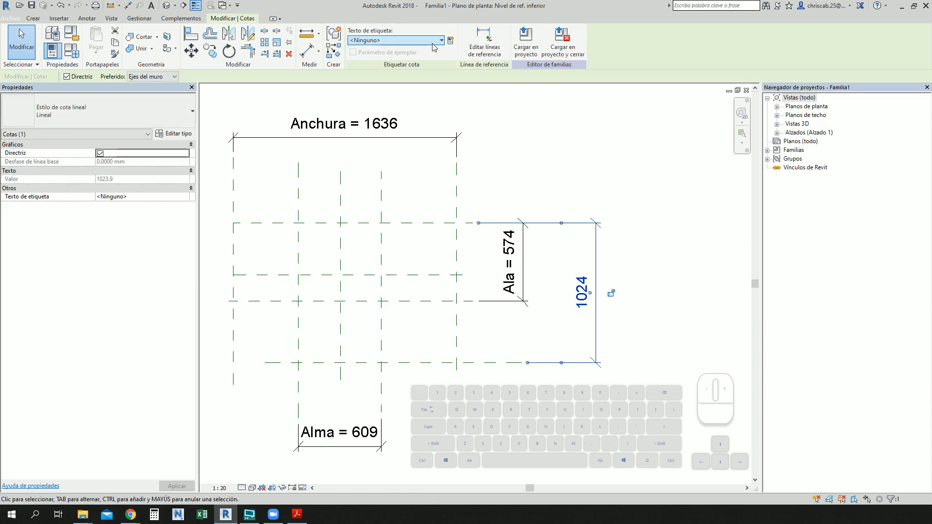
click(450, 40)
text(A)
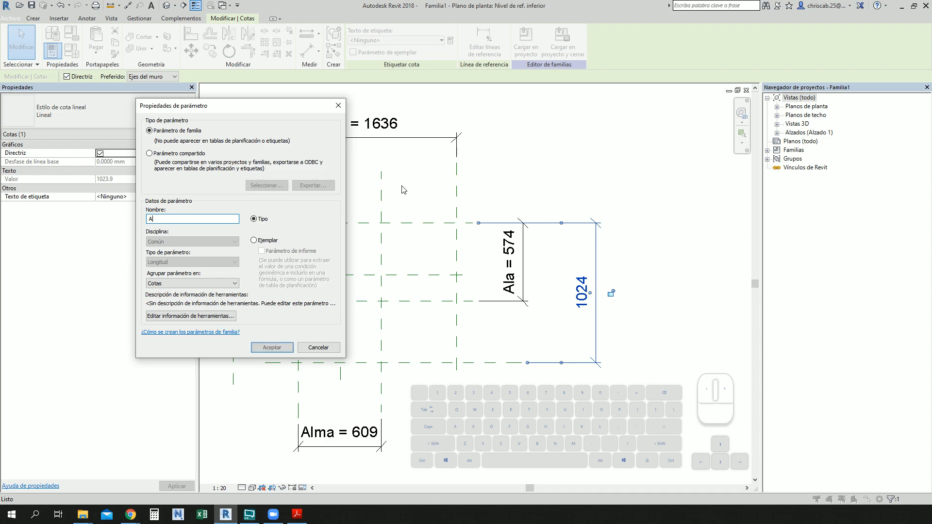
text(tuura)
key(Return)
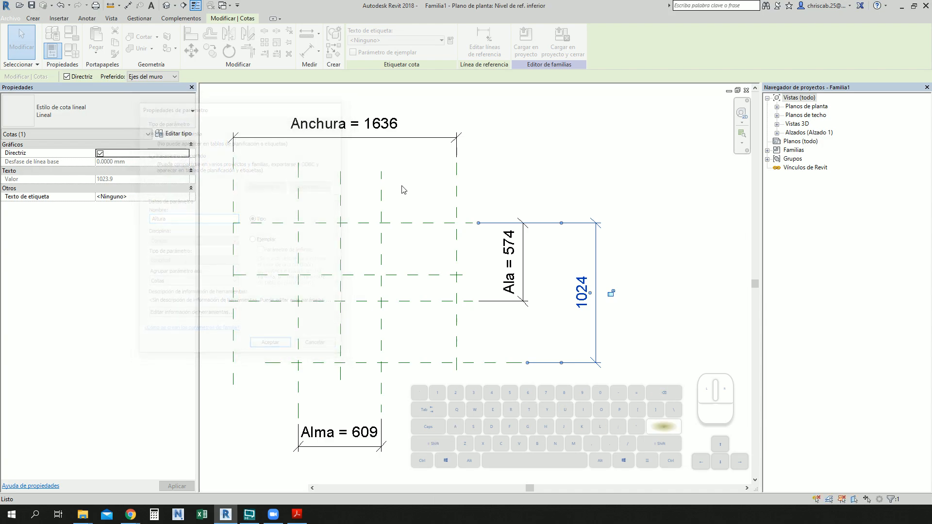
click(447, 191)
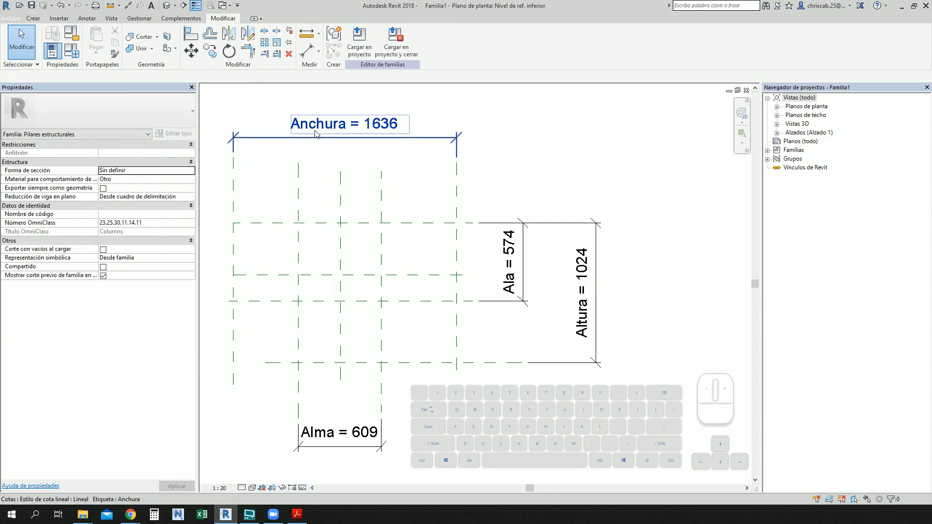
Delete the template parameters Anchura_x and Profundidad from the family types and accept the changes
click(71, 50)
click(122, 214)
ctrl+click(126, 221)
click(130, 370)
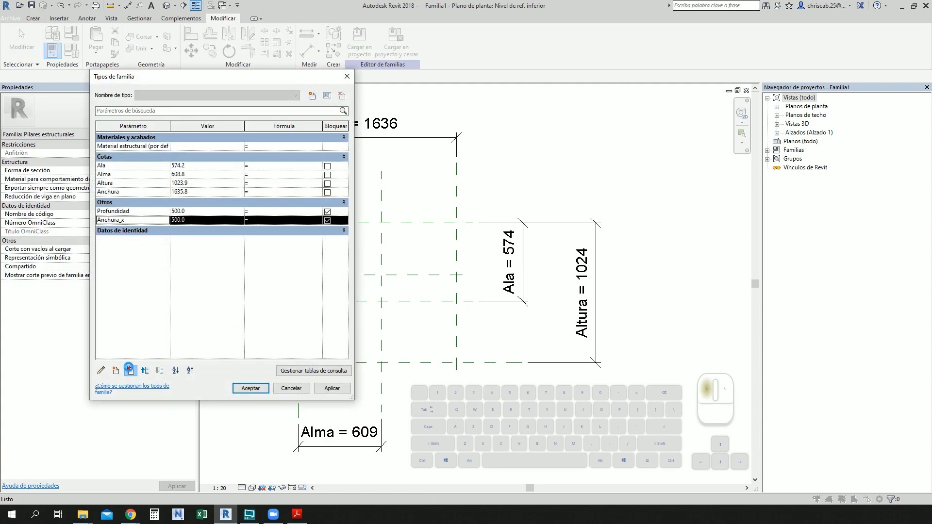
click(490, 258)
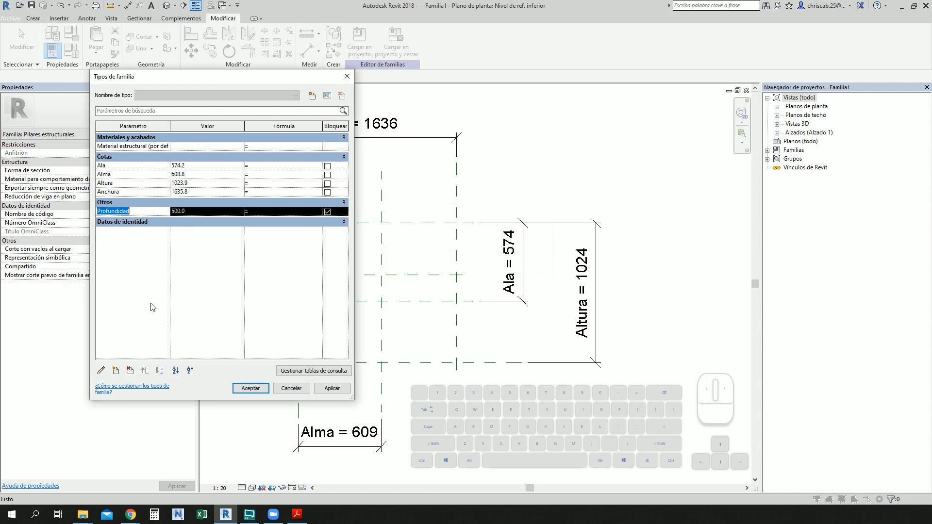
click(130, 371)
click(489, 259)
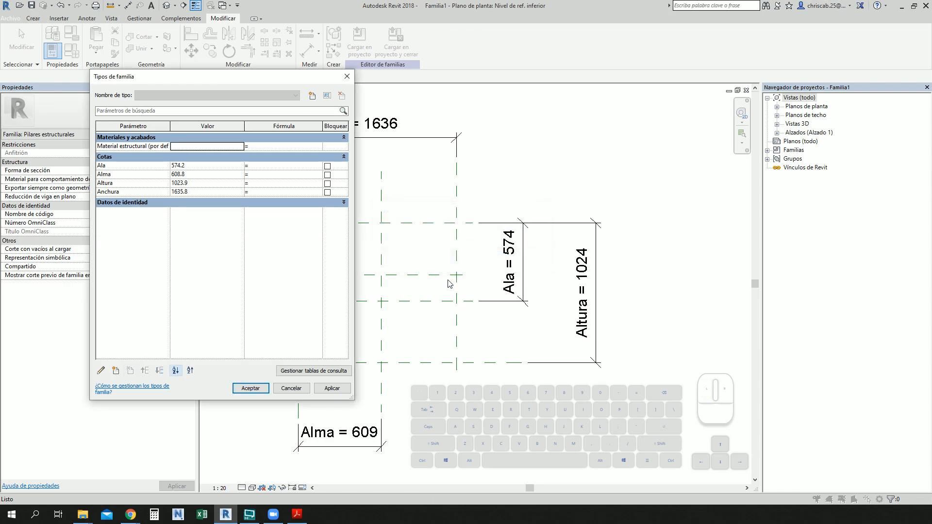
click(251, 388)
Create an extrusion from a closed T-shaped profile sketched along the reference plane intersections, with its flange at the highest horizontal plane
scroll(354, 256, down, 2)
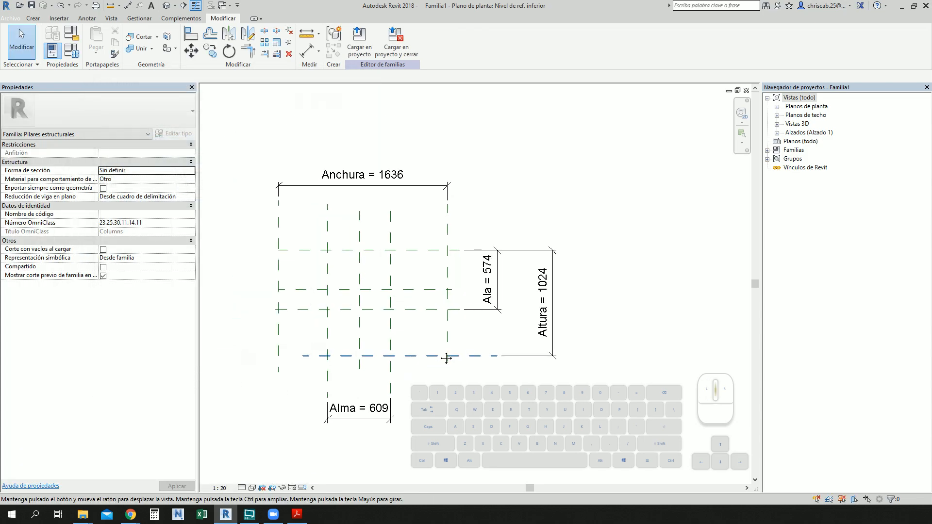
scroll(357, 262, up, 1)
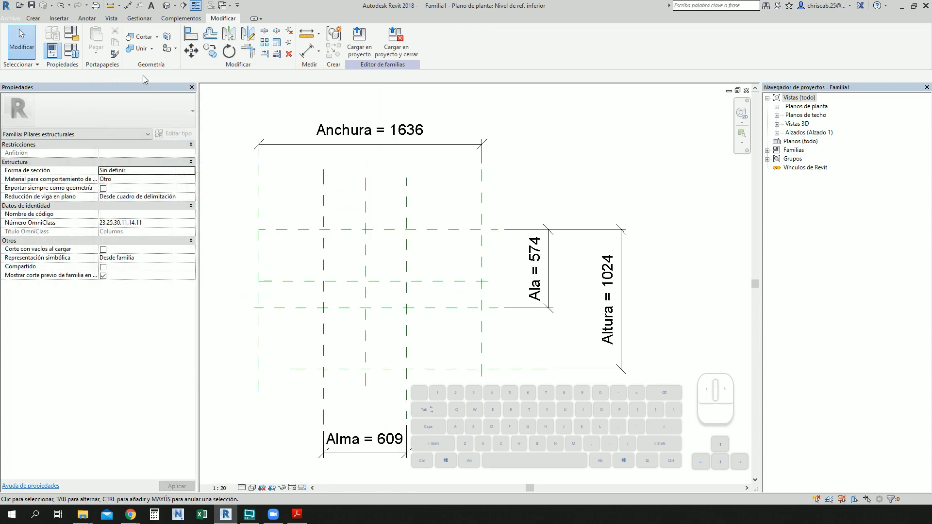
click(34, 18)
click(96, 41)
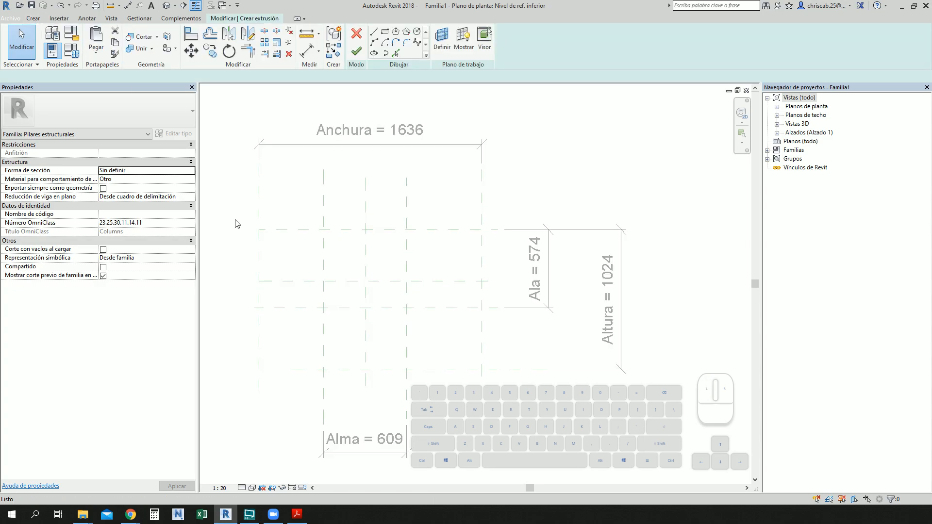
click(259, 229)
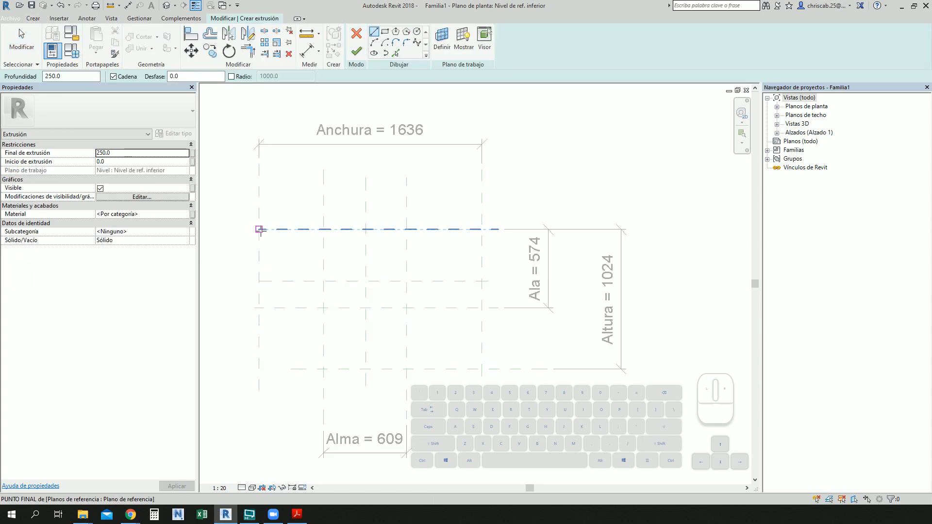
click(482, 229)
click(481, 307)
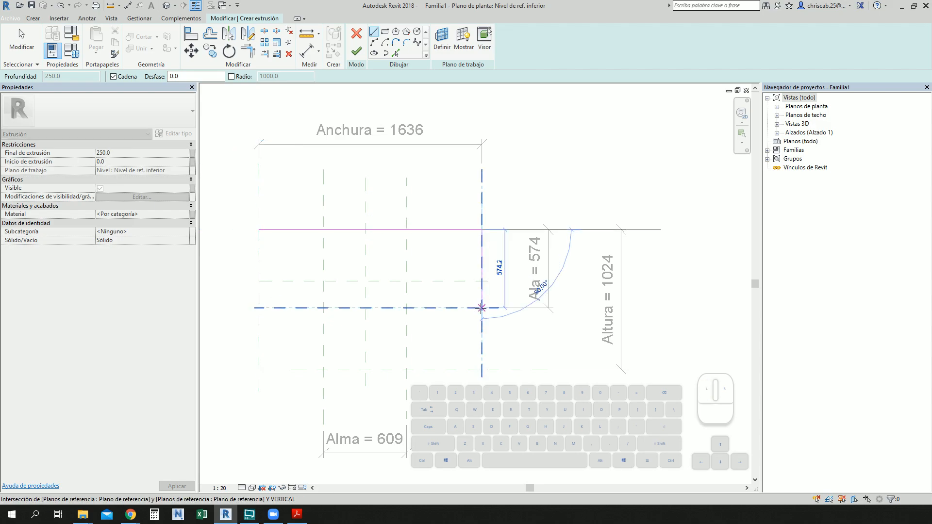
click(407, 308)
click(407, 369)
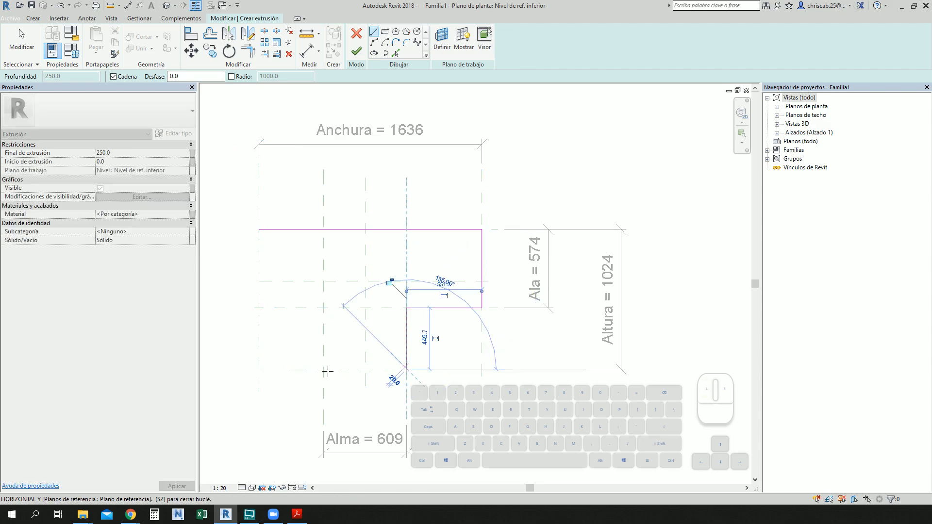
click(323, 369)
click(324, 307)
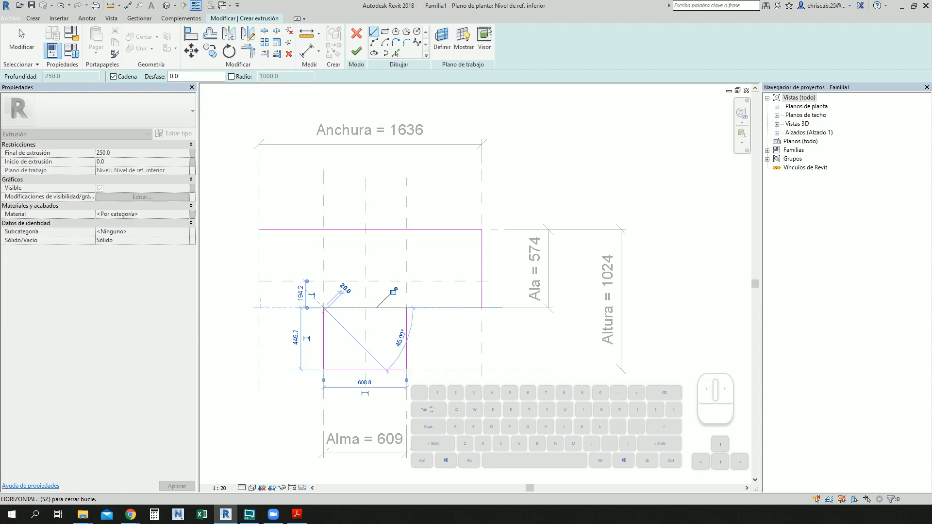
click(259, 307)
click(259, 230)
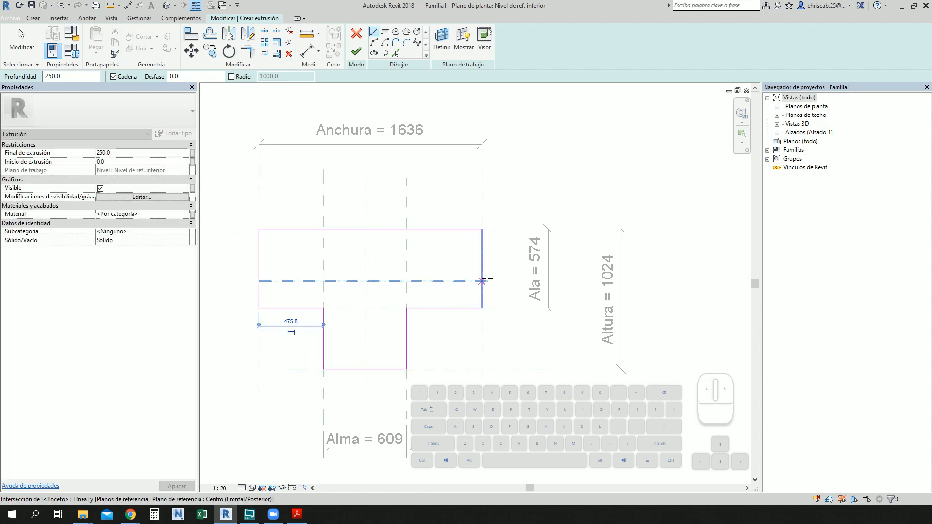
key(Escape)
click(357, 51)
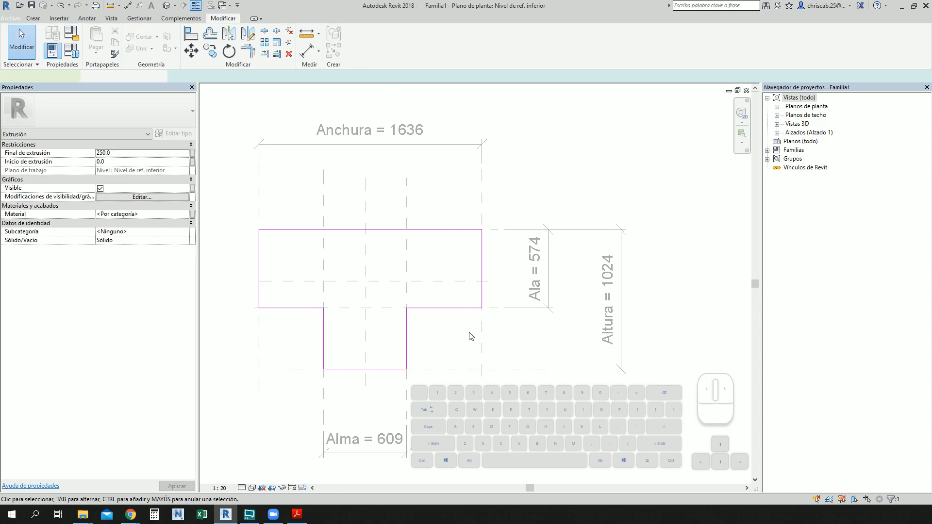
click(563, 414)
middle_drag(563, 413, 598, 399)
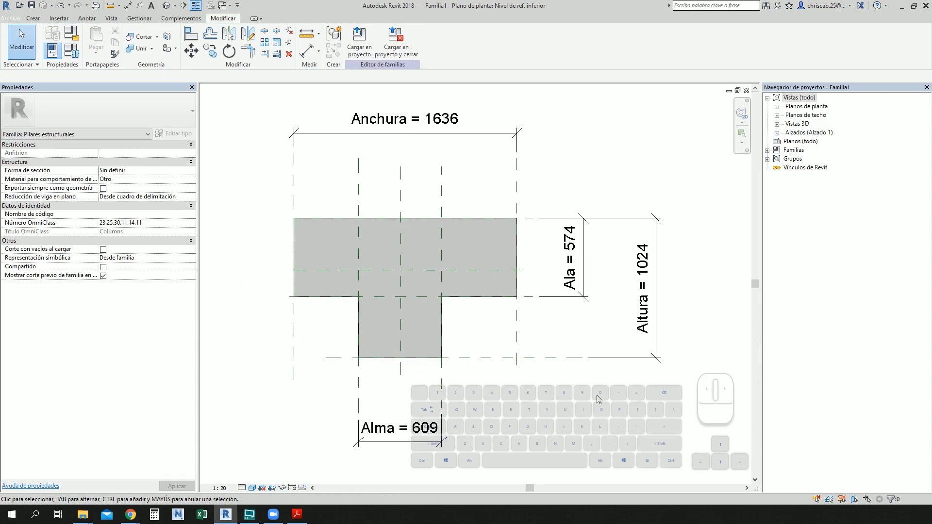
Set the Alma parameter to 500 in the family types and apply it to the model
click(71, 50)
drag(214, 76, 139, 73)
click(124, 172)
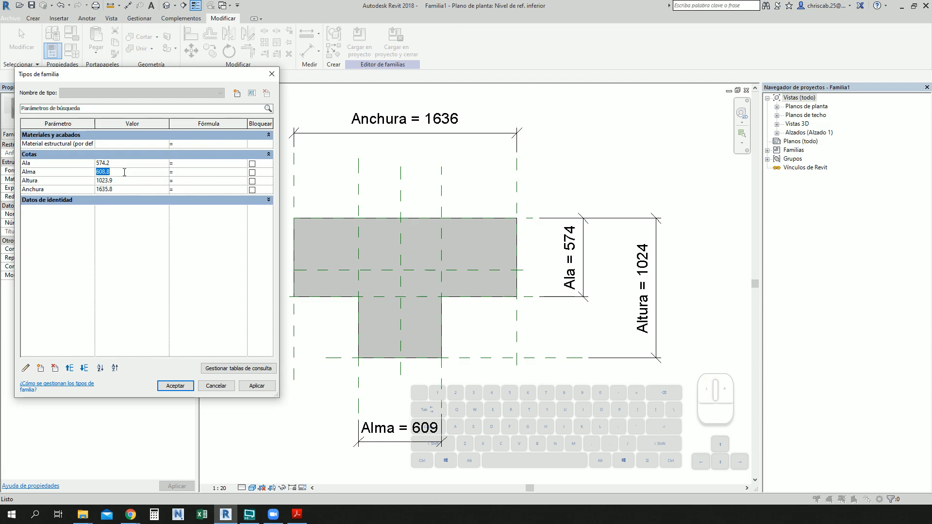
click(265, 389)
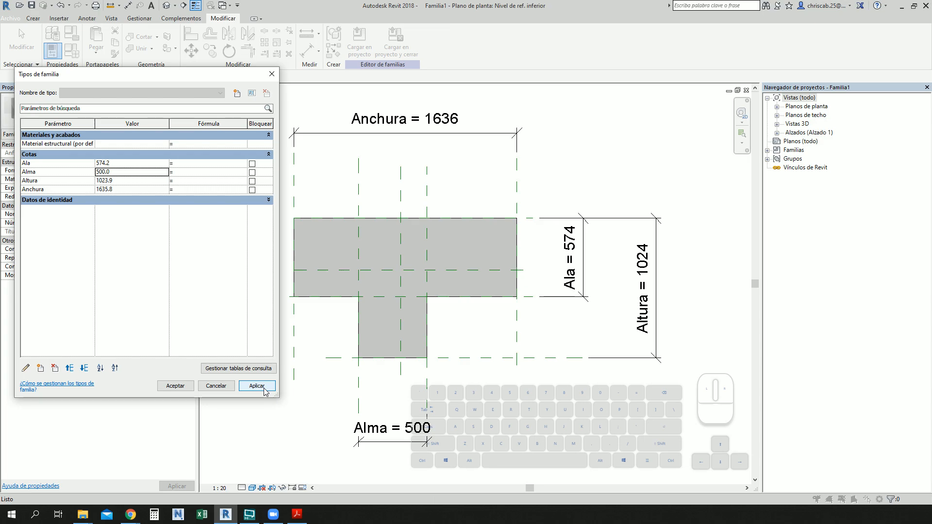
Discard the family type changes, and dimension the stem's two side planes through the central vertical plane with an equality (EQ) constraint
click(231, 391)
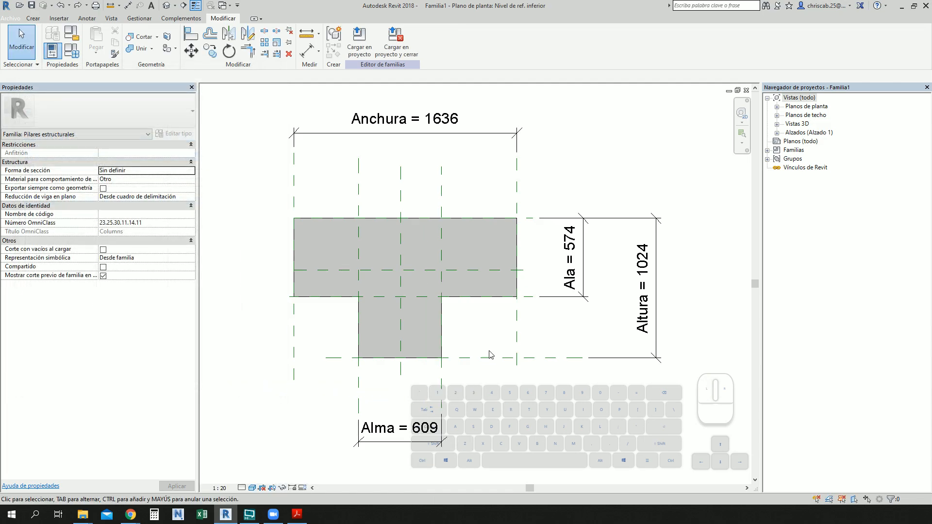
key(d)
key(i)
click(358, 193)
click(401, 195)
click(441, 195)
click(474, 200)
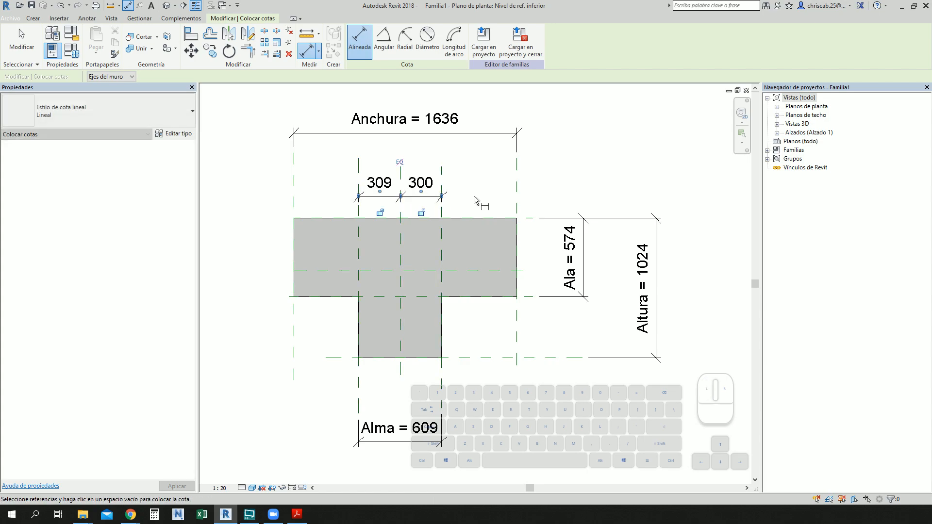
key(Escape)
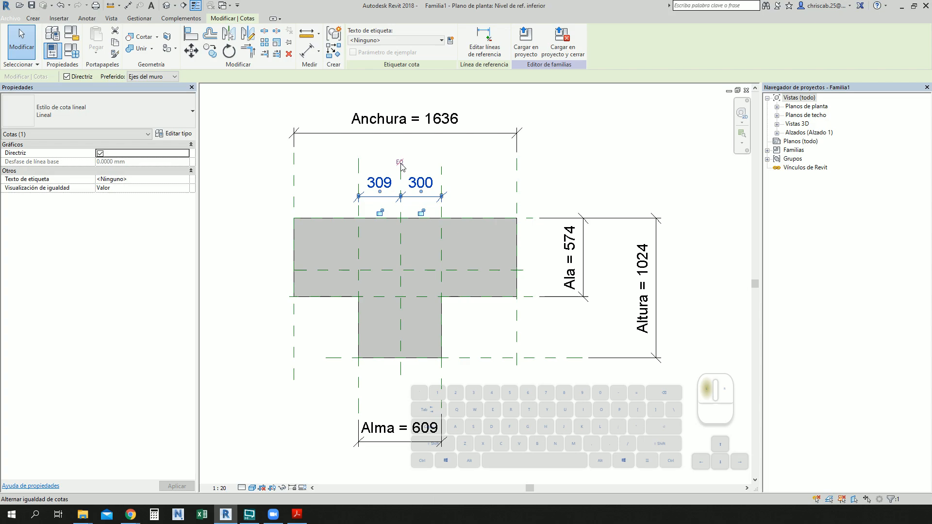
click(400, 163)
click(494, 379)
middle_drag(501, 386, 493, 383)
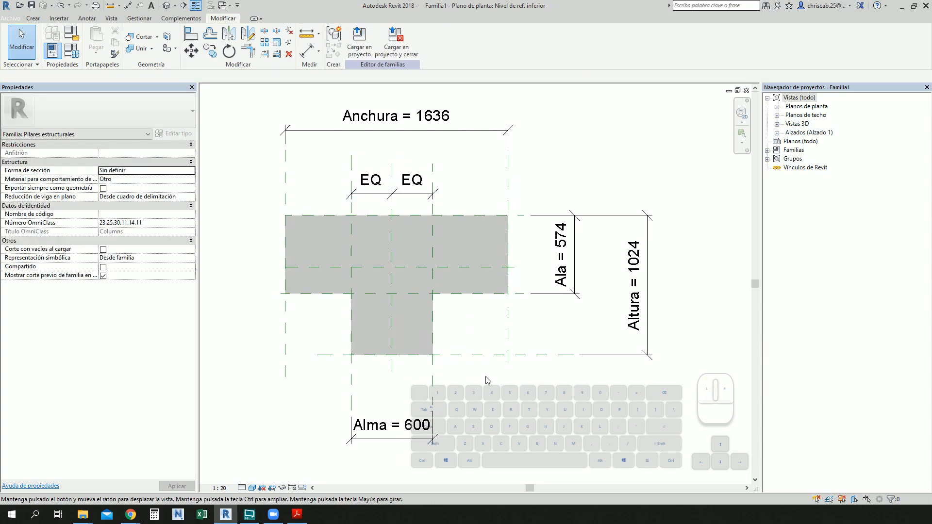
Set the Altura parameter to 800 in the family types, apply it to the model and accept
mouse_move(477, 349)
middle_down()
mouse_move(465, 360)
mouse_move(429, 352)
middle_up()
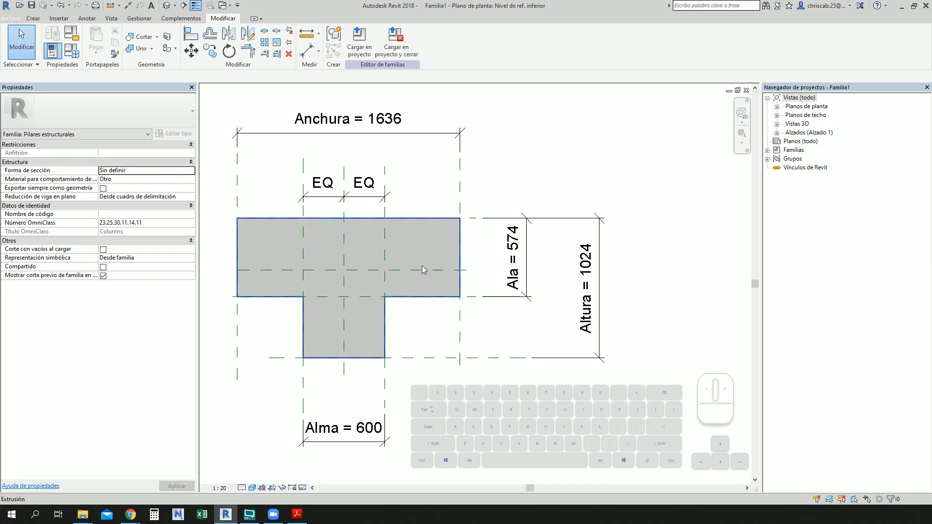
middle_drag(433, 390, 444, 389)
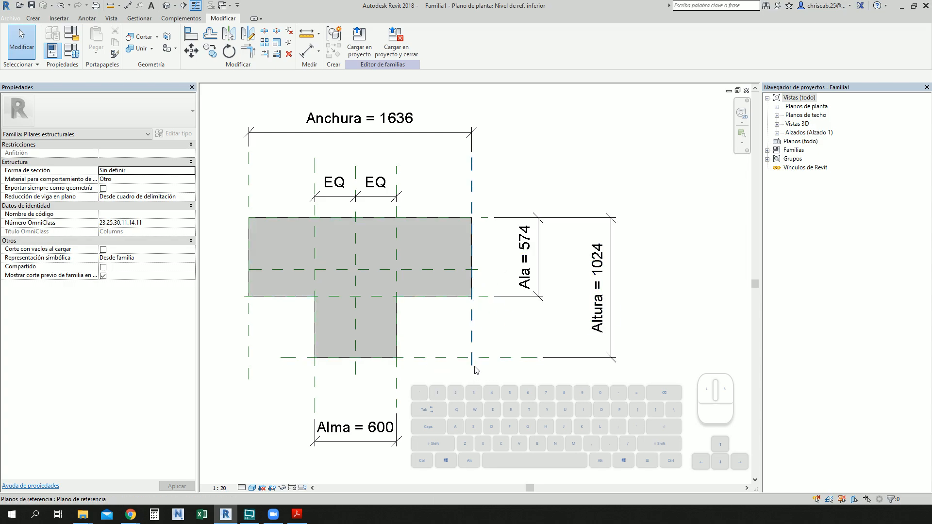
click(74, 59)
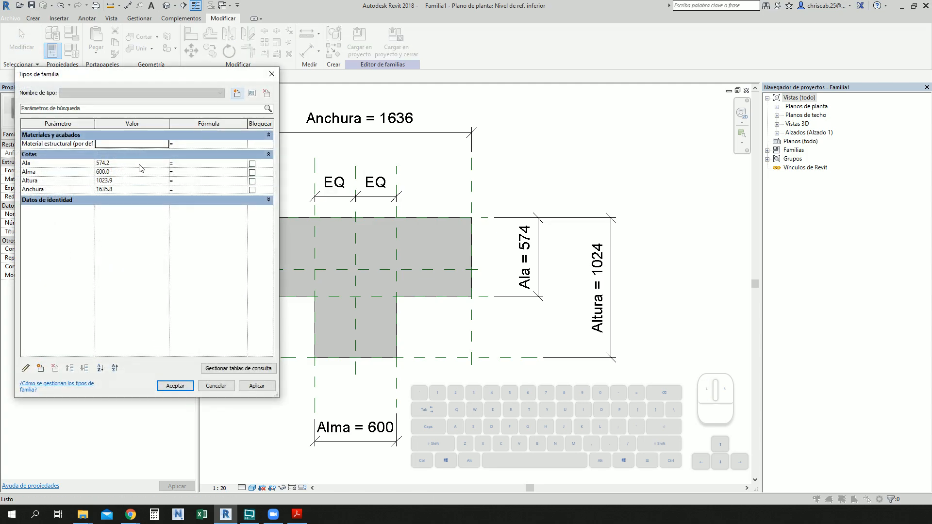
click(125, 181)
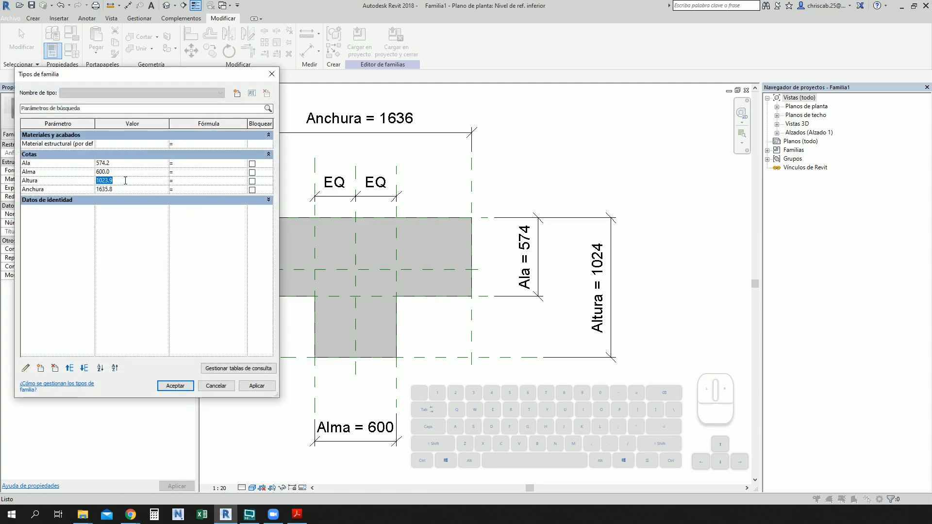
click(260, 387)
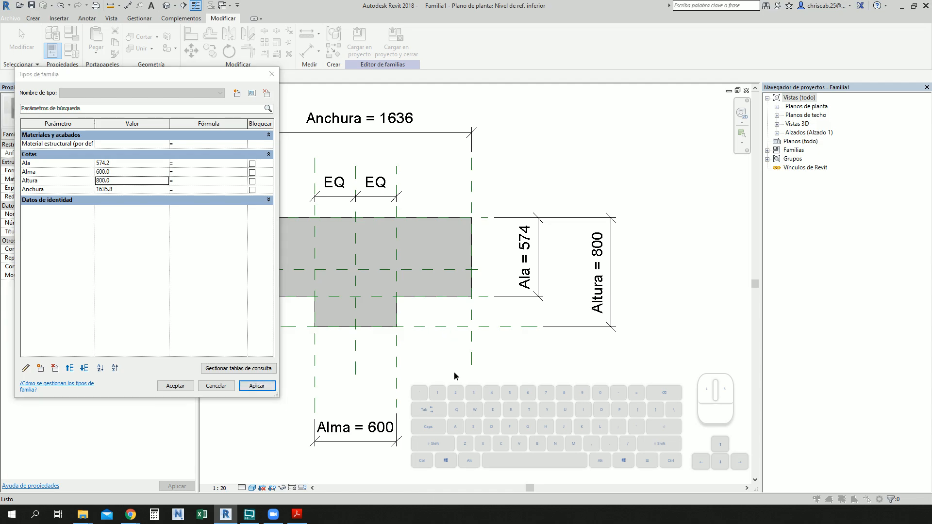
click(175, 386)
click(389, 277)
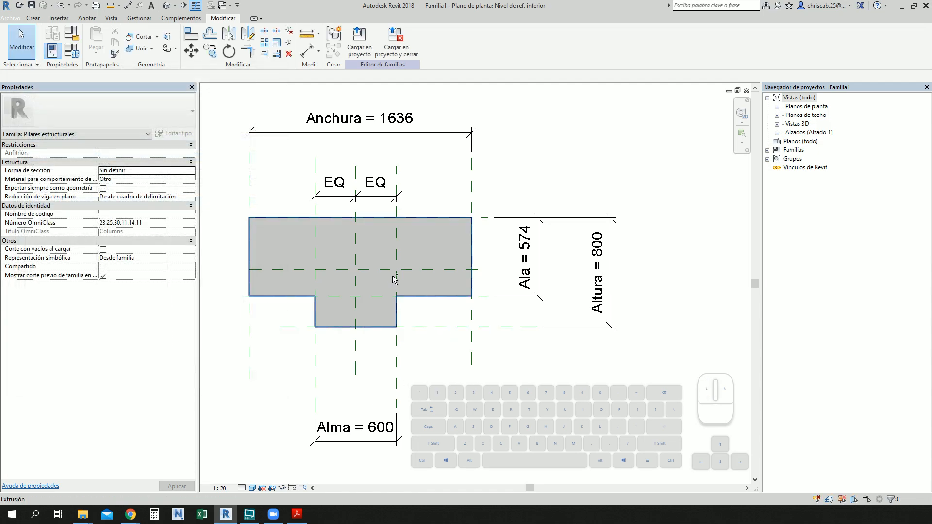
mouse_move(398, 297)
mouse_down()
mouse_move(340, 375)
mouse_move(439, 447)
mouse_move(522, 418)
mouse_up()
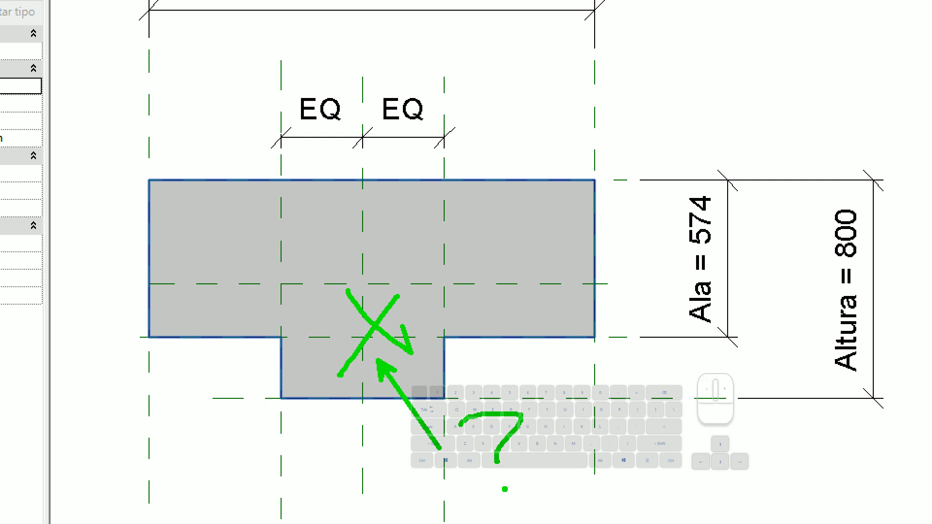
mouse_move(665, 180)
mouse_down()
mouse_move(728, 121)
mouse_move(658, 156)
mouse_up()
mouse_move(278, 40)
mouse_down()
mouse_move(229, 115)
mouse_move(293, 71)
mouse_up()
drag(108, 146, 155, 135)
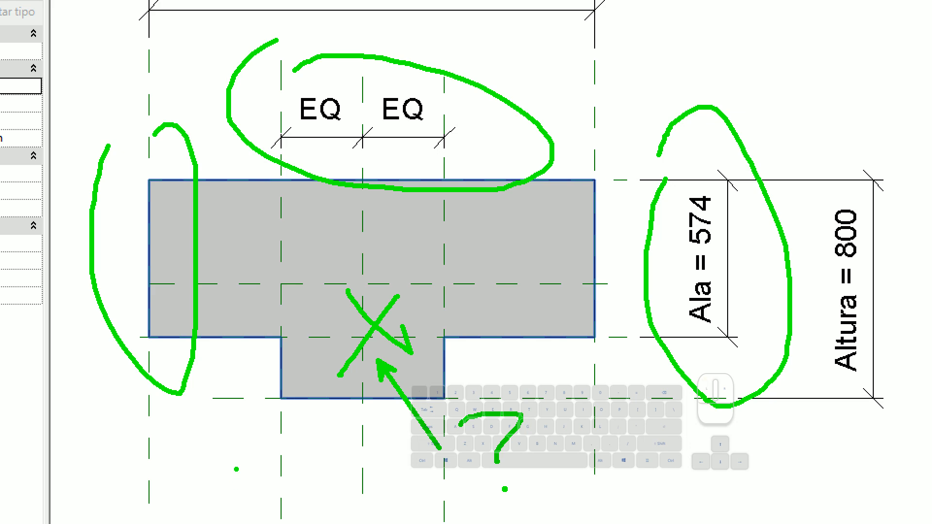
key(Escape)
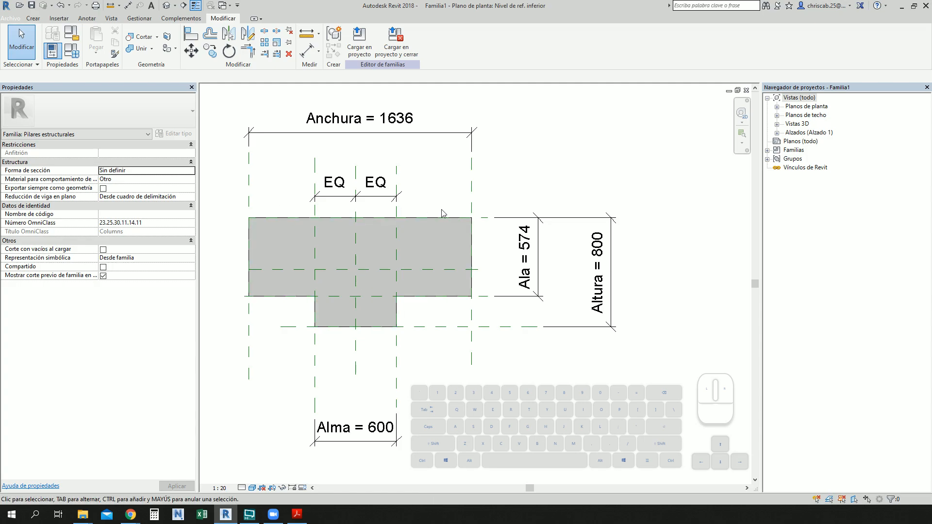
Dimension the flange's two outer planes through the central vertical plane and apply the equality (EQ) constraint to the chain
key(d)
key(i)
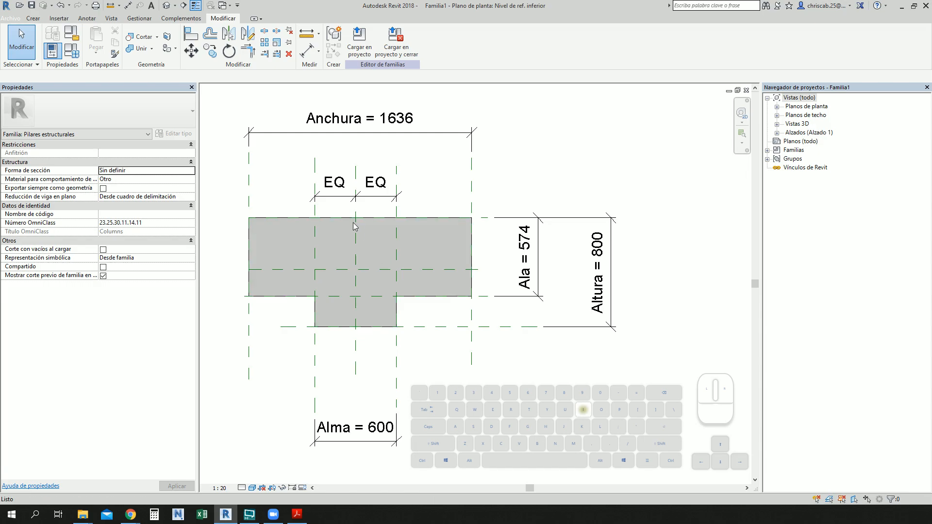
click(249, 181)
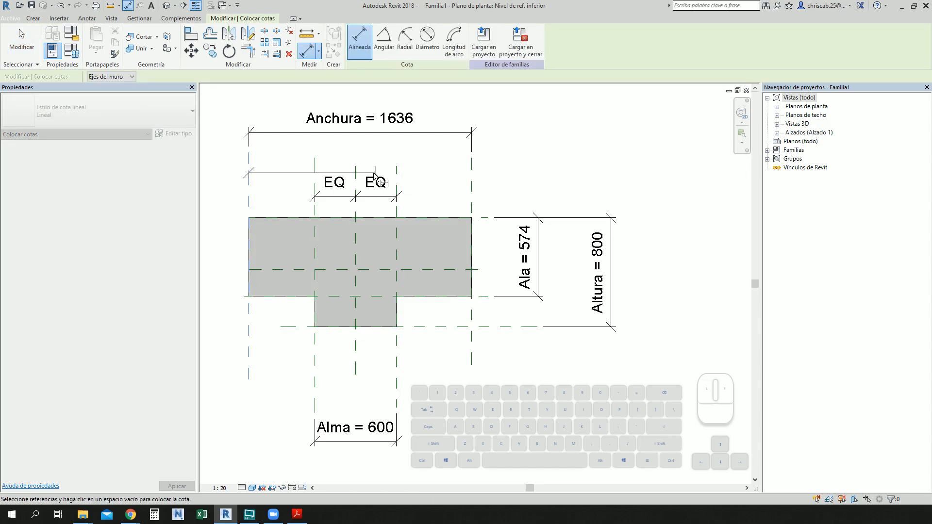
click(356, 176)
click(471, 172)
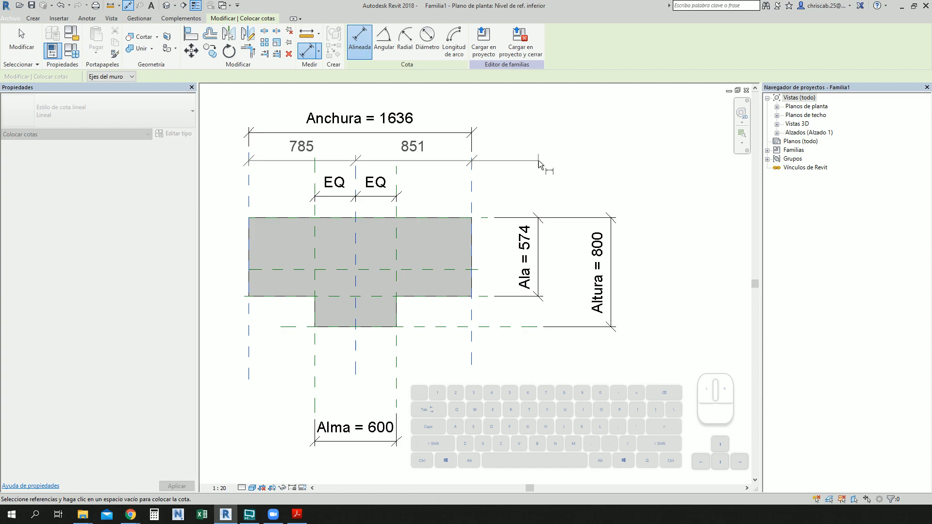
click(538, 165)
key(Escape)
key(Escape)
click(440, 168)
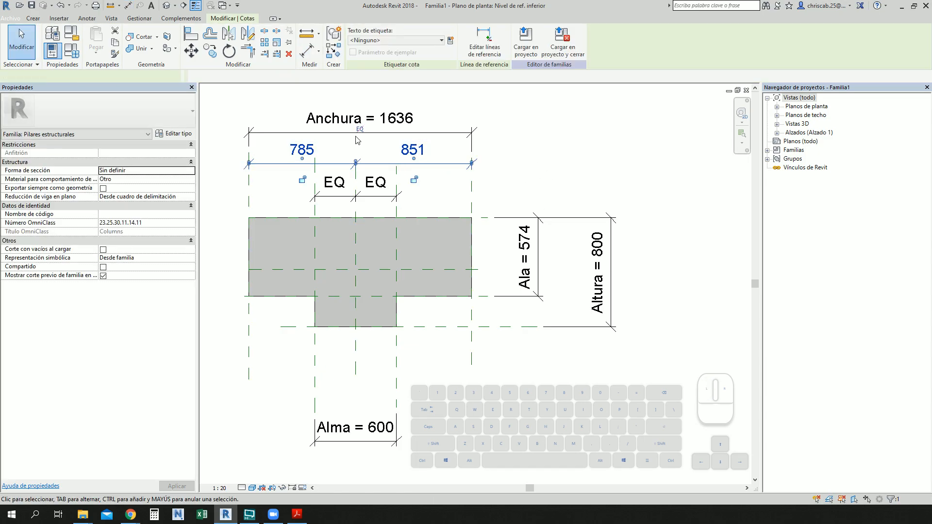
click(365, 156)
click(468, 374)
middle_drag(471, 380, 468, 378)
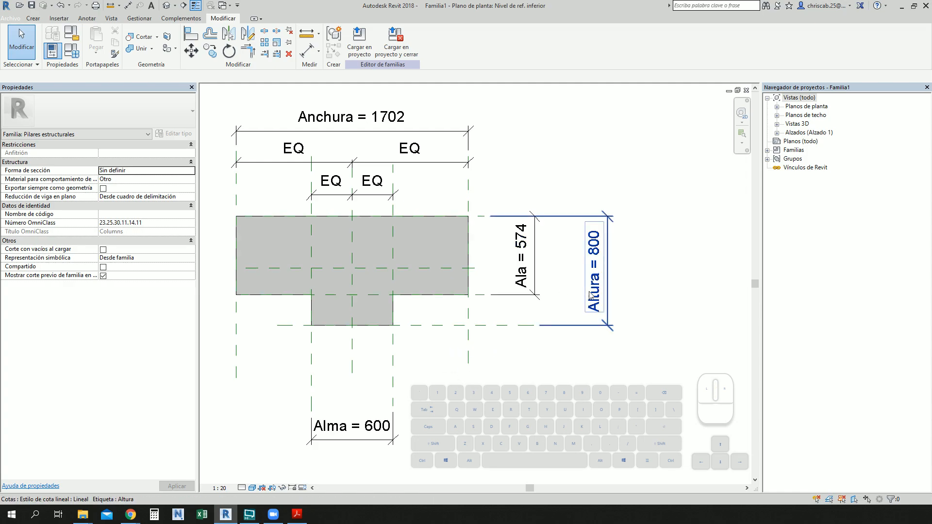
Delete the Ala dimension and the reference plane along the flange's lower edge
click(597, 332)
click(453, 306)
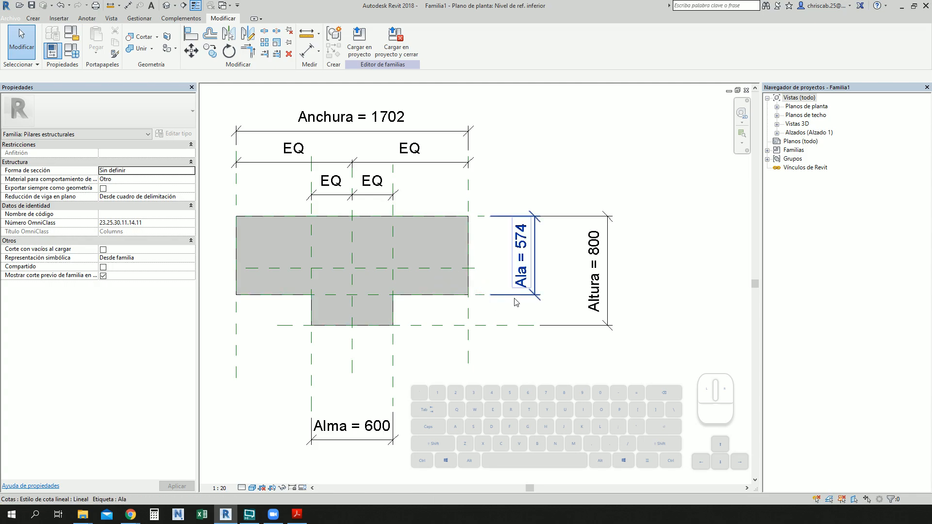
click(538, 269)
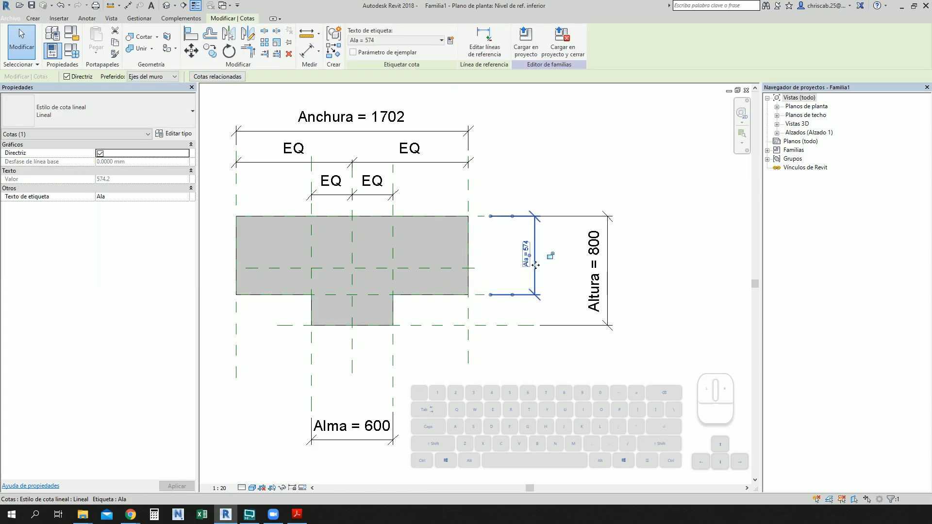
key(Delete)
click(479, 296)
key(Escape)
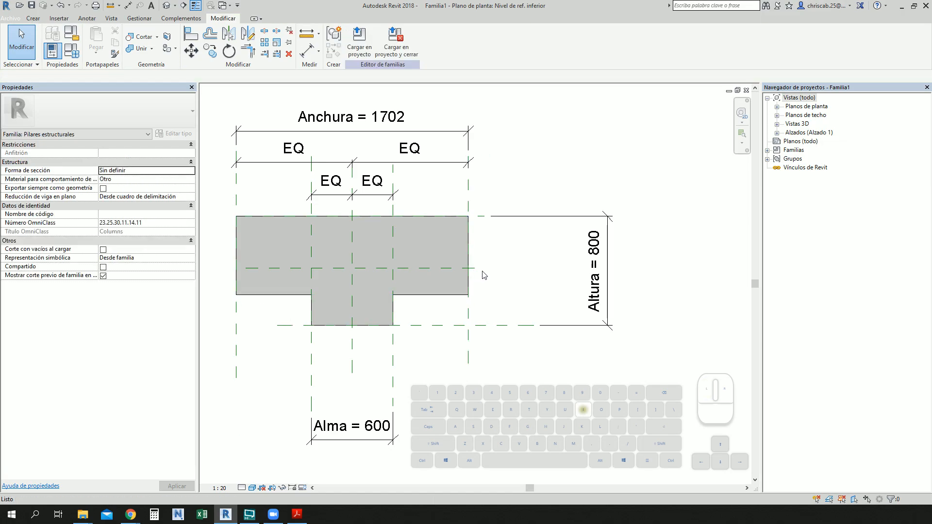
Dimension from the central horizontal plane to the flange's upper plane and label it with the existing Ala parameter
key(d)
key(i)
click(444, 268)
click(483, 216)
click(532, 189)
key(Escape)
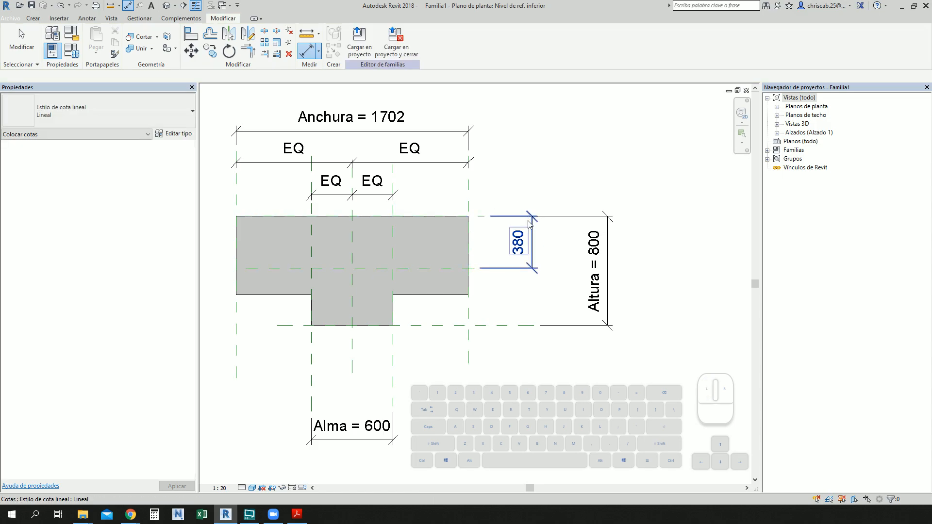
click(532, 235)
click(393, 40)
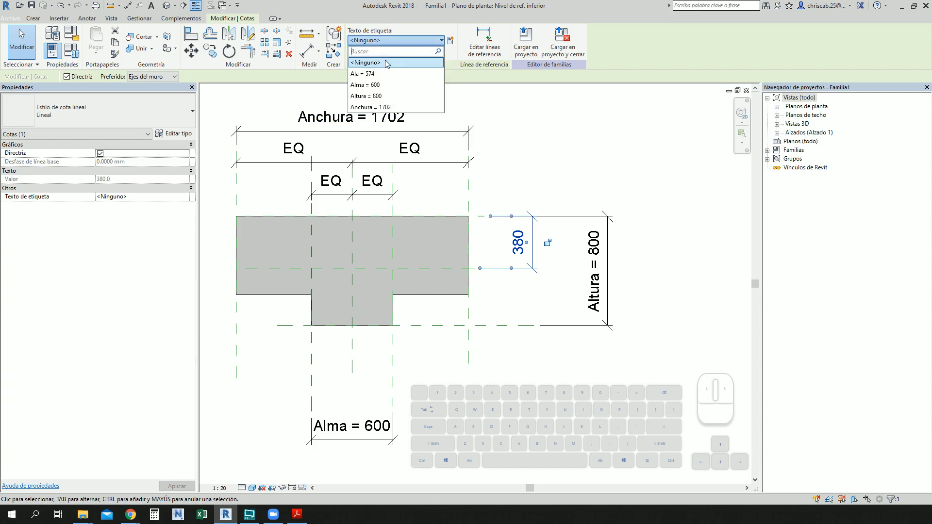
click(386, 72)
click(599, 162)
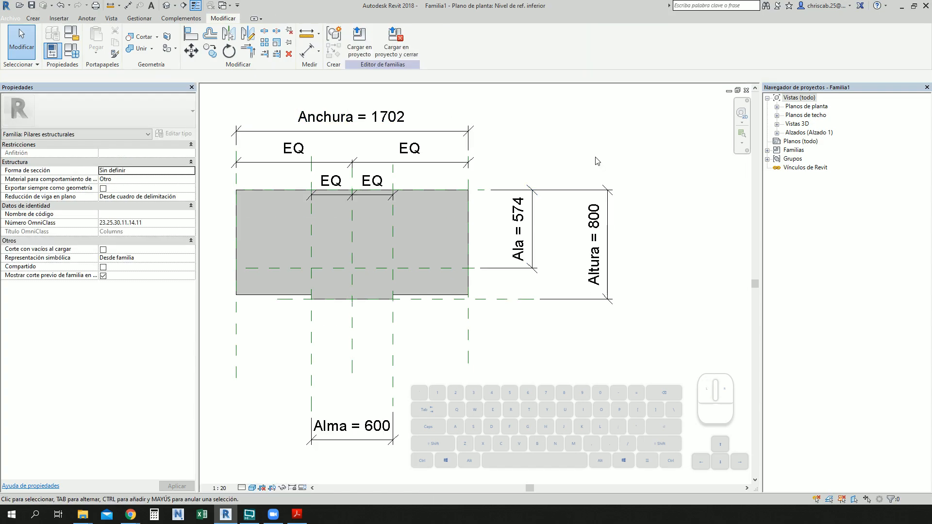
Stretch both lower flange edges of the extrusion up to the central horizontal reference plane, and deselect the extrusion
click(413, 319)
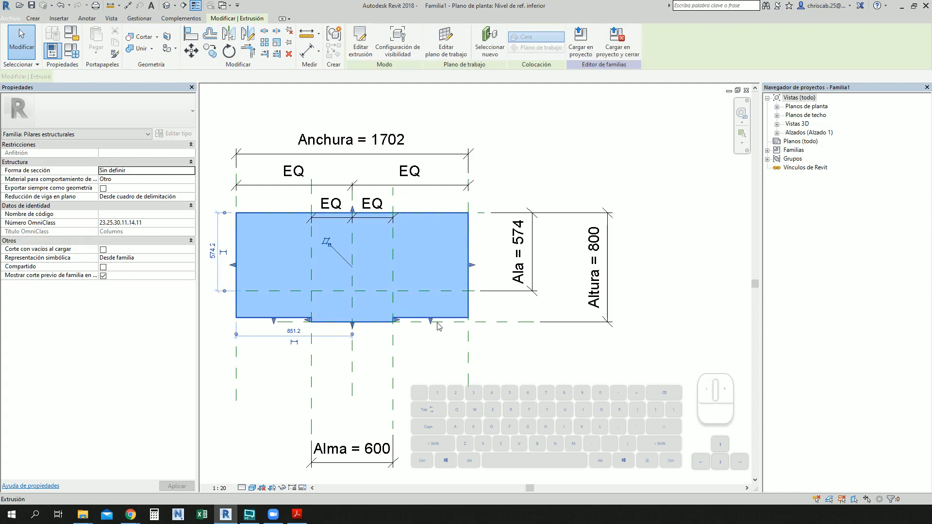
drag(431, 321, 431, 293)
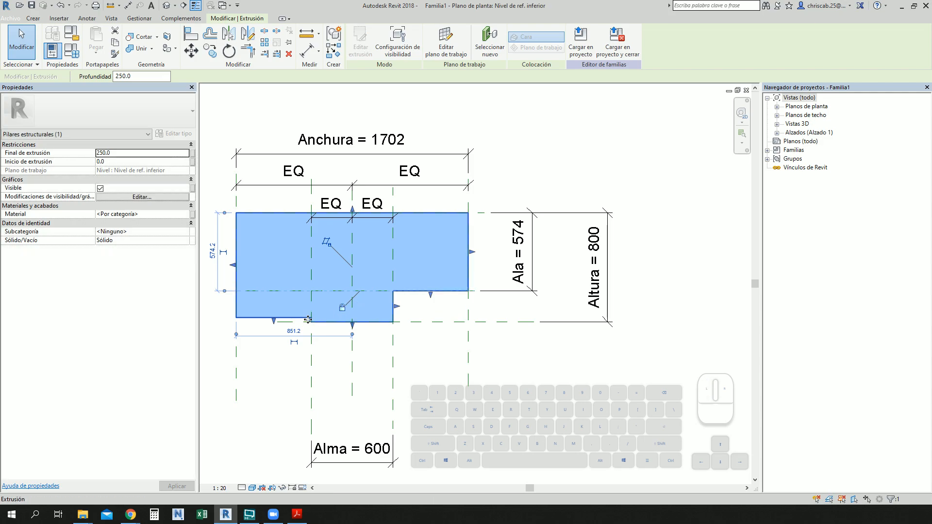
drag(274, 321, 274, 292)
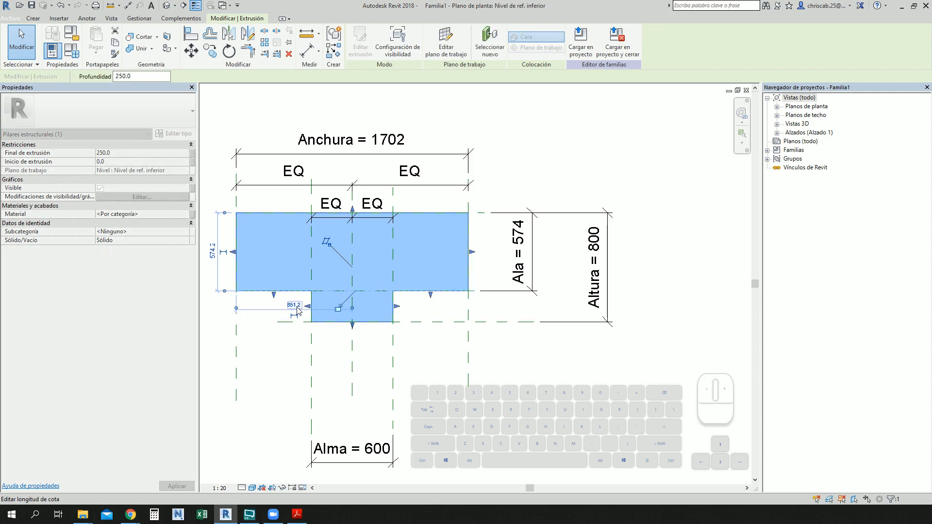
click(526, 374)
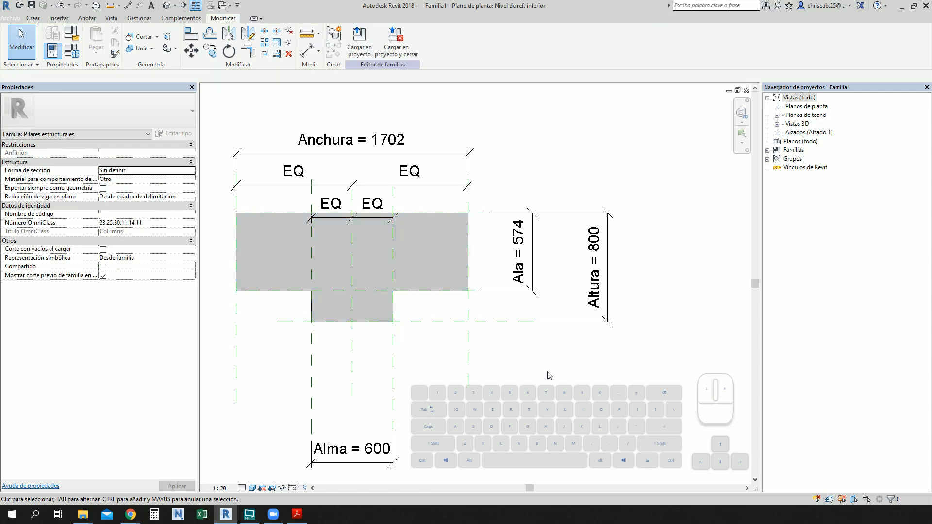
Set Ala to 300 and Altura to 500 in the family types, applying each value to the model
middle_drag(524, 377, 546, 398)
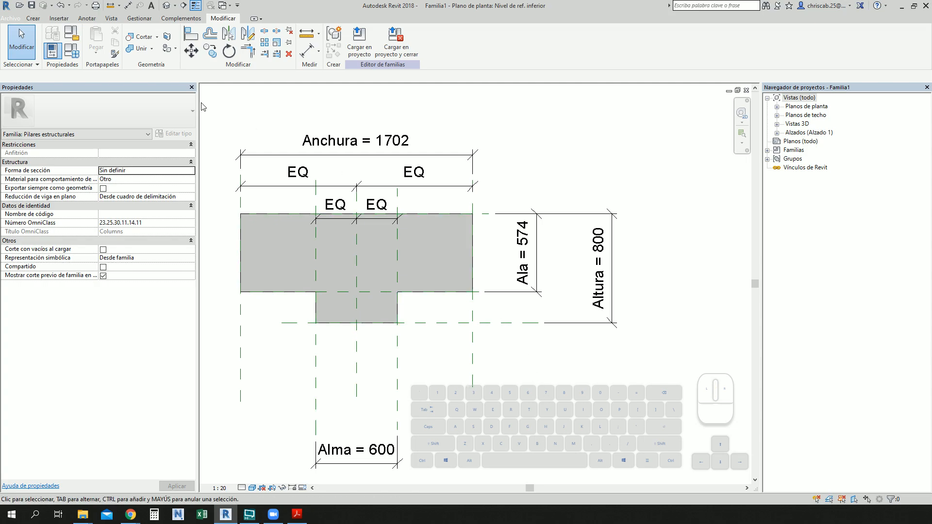
click(73, 51)
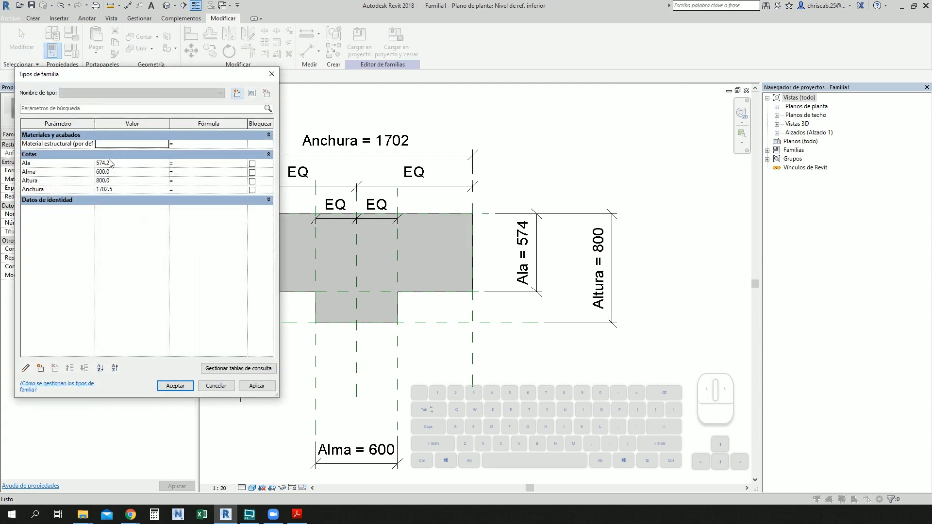
click(125, 164)
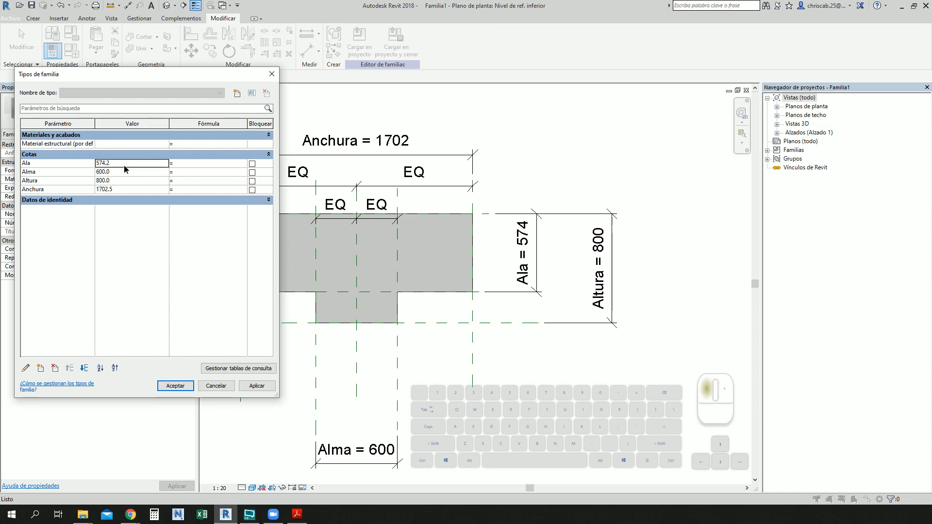
click(257, 386)
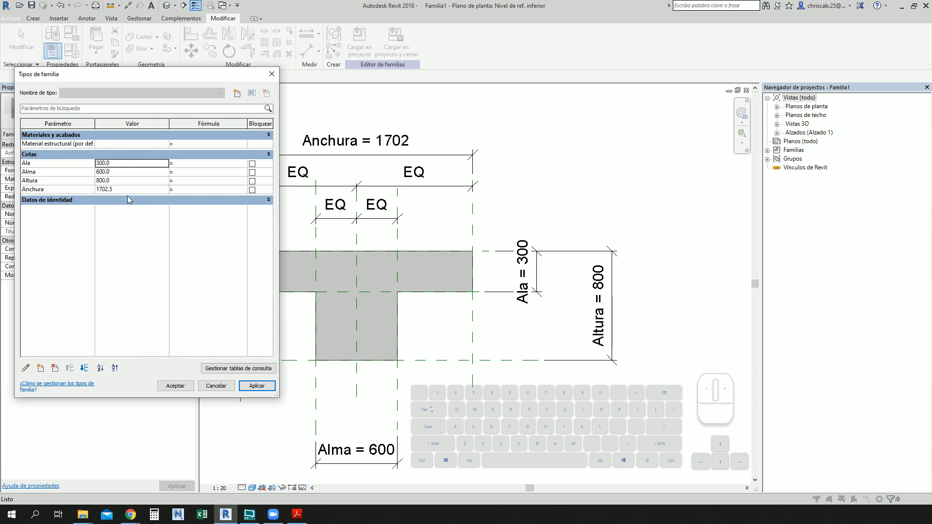
click(129, 180)
click(257, 386)
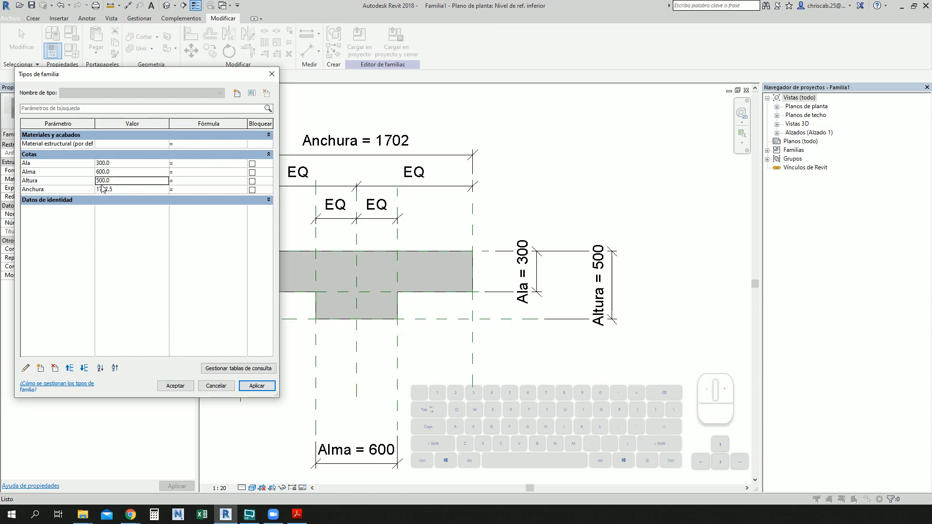
Set the Alma parameter to 200 and apply it to the model
click(122, 172)
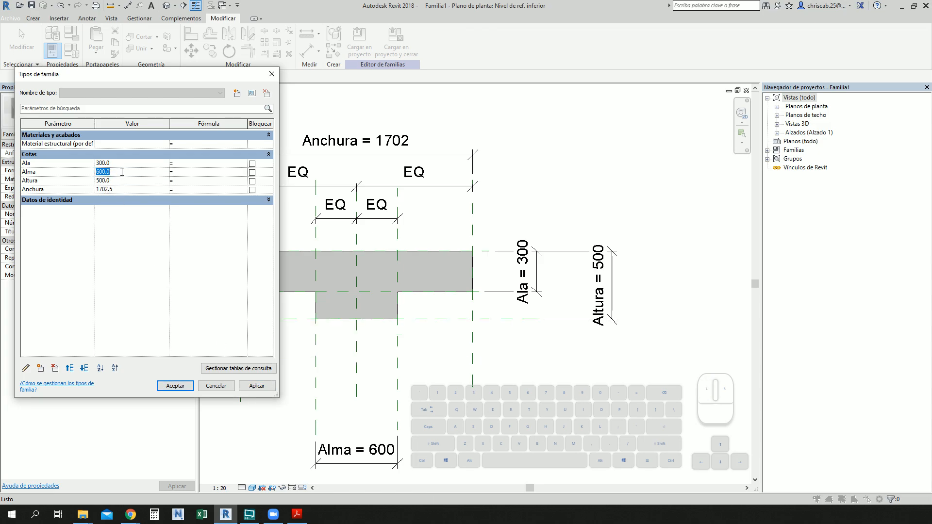
text(200)
click(250, 388)
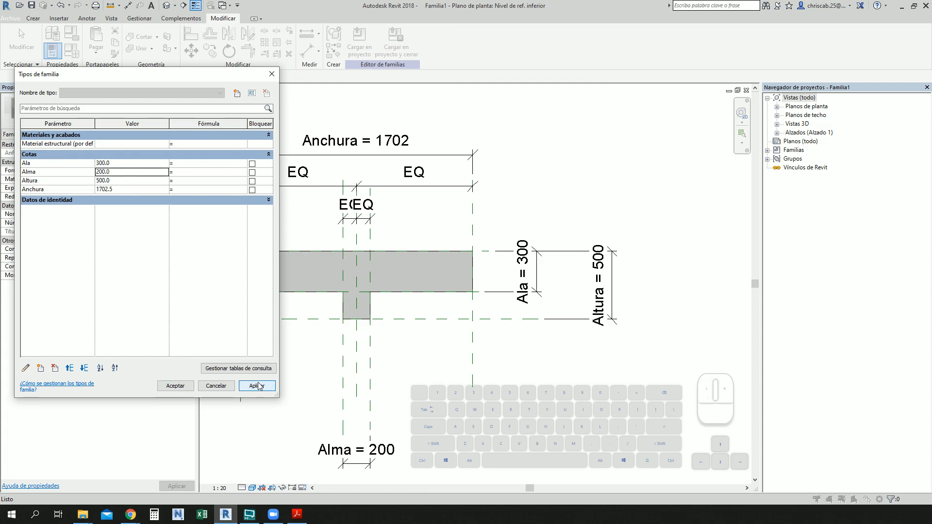
Set Anchura to 800 in the family types, apply it to the model and close the family types
click(132, 190)
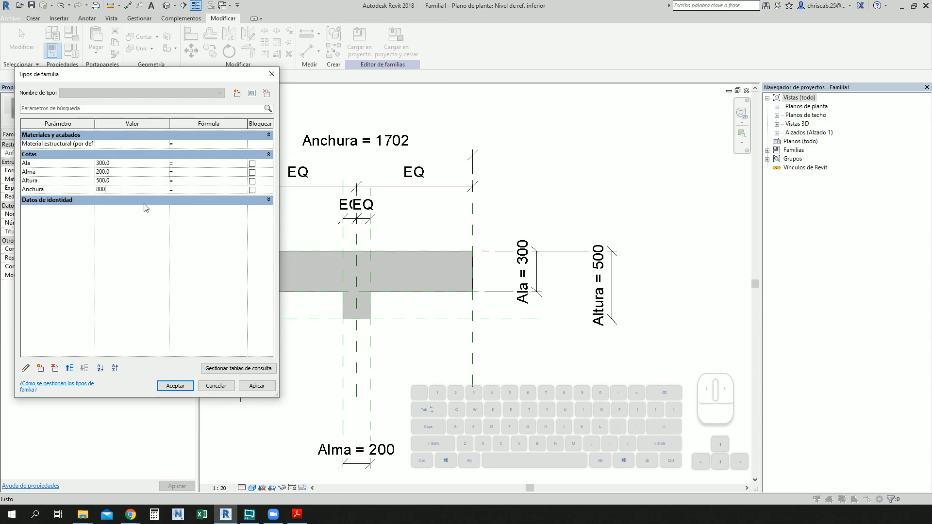
text(800)
click(256, 386)
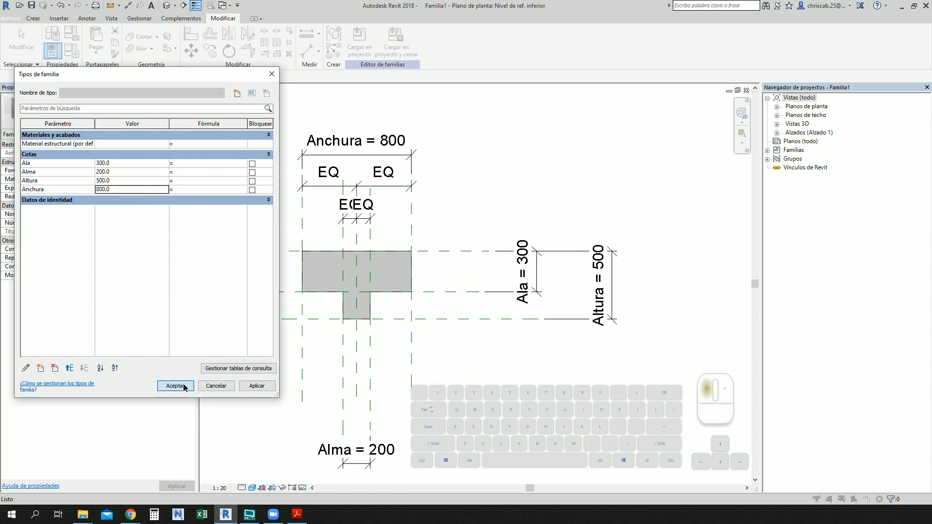
click(175, 386)
middle_drag(483, 401, 469, 377)
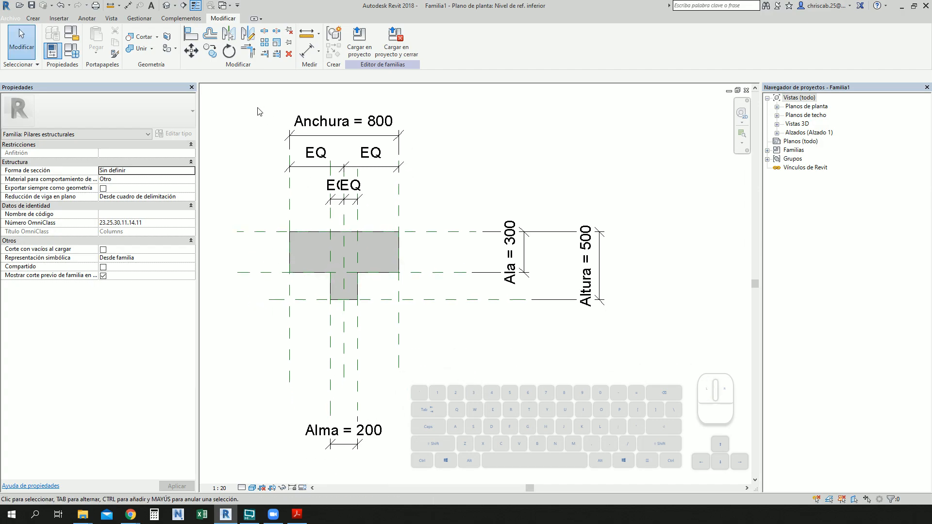
Open the Derecha elevation and switch its visual style to shaded
click(777, 133)
click(806, 141)
double_click(805, 141)
key(s)
key(d)
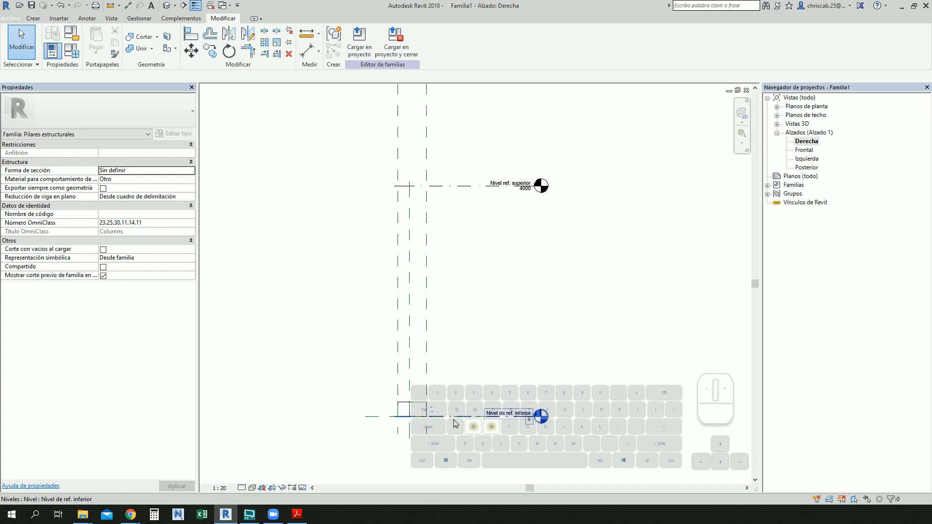
Stretch the upper end of the extrusion up to the Nivel ref. superior level
scroll(426, 420, up, 2)
click(405, 395)
middle_drag(495, 346, 462, 404)
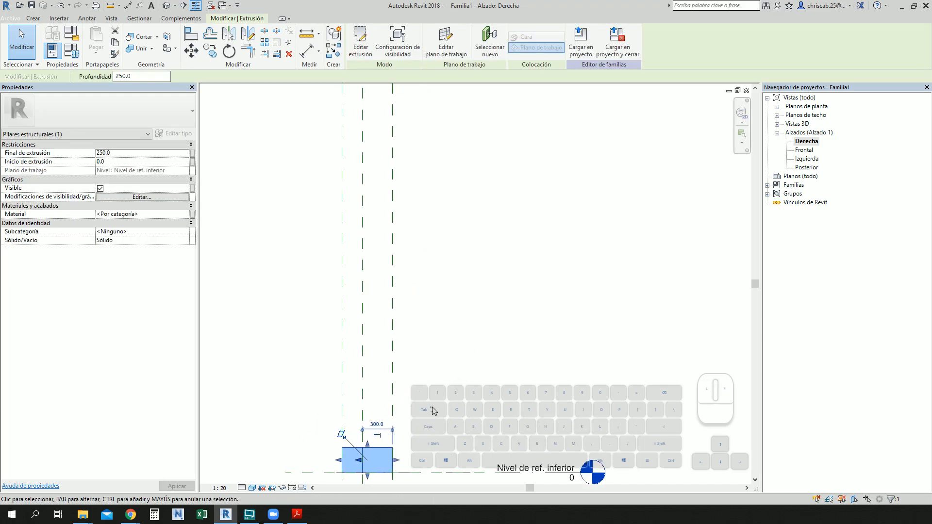
scroll(434, 411, down, 1)
drag(383, 434, 394, 142)
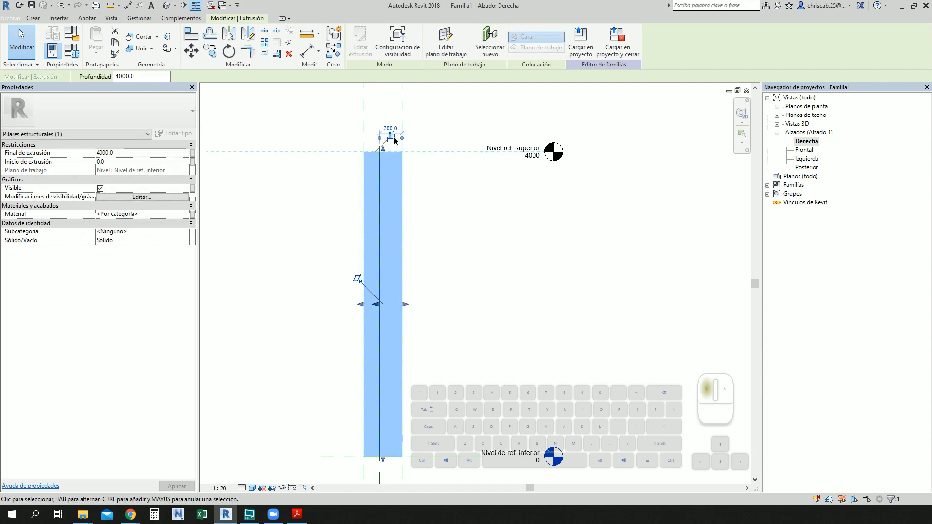
middle_drag(465, 306, 470, 262)
Align the extrusion's lower end with the Nivel de ref. inferior level, lock it there and deselect the extrusion
mouse_move(385, 413)
mouse_down()
mouse_move(391, 397)
mouse_move(381, 398)
mouse_up()
scroll(385, 384, up, 2)
click(395, 415)
click(417, 406)
In the 3D view, set Altura to 1000 in the family types, apply it and close the family types
click(166, 5)
shift+middle_drag(411, 294, 634, 316)
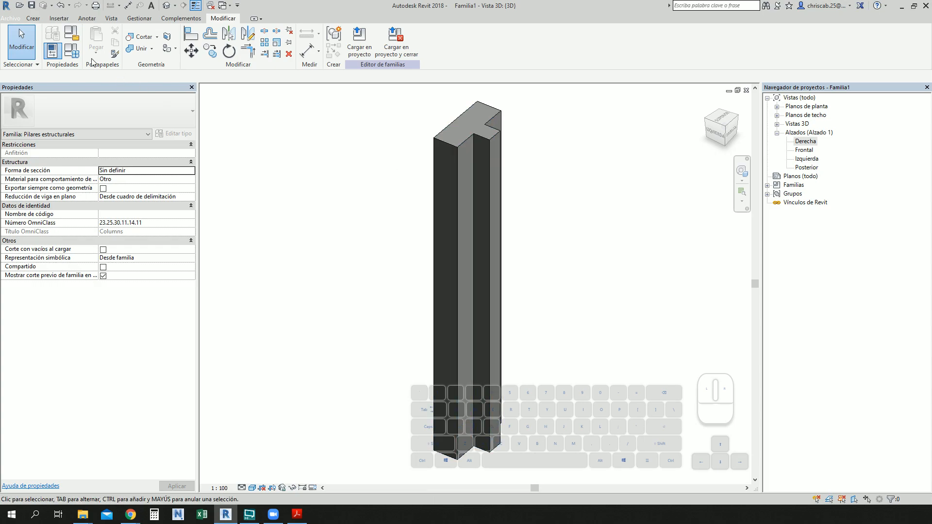
click(72, 51)
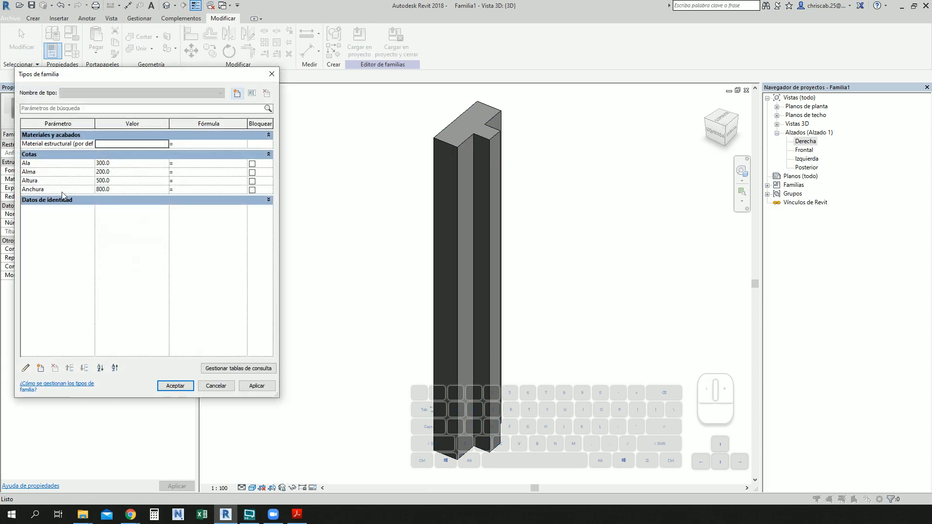
click(130, 190)
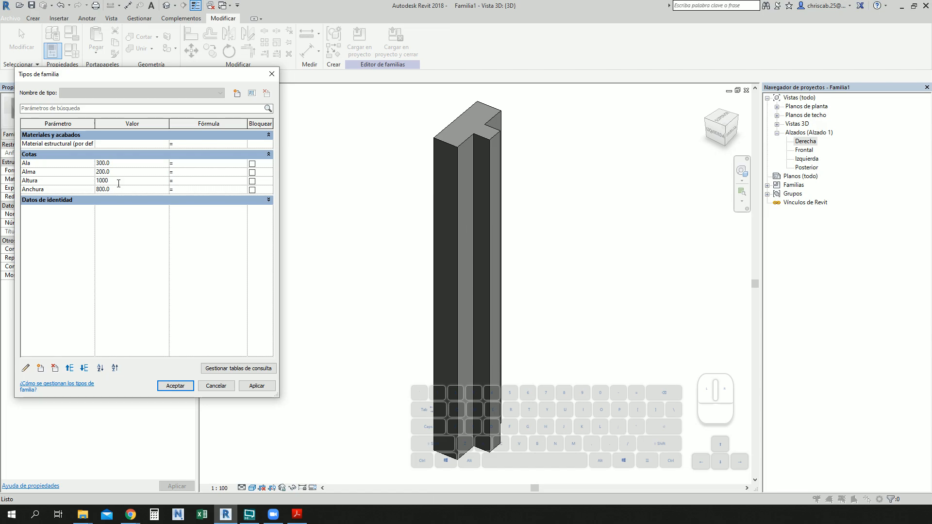
click(257, 386)
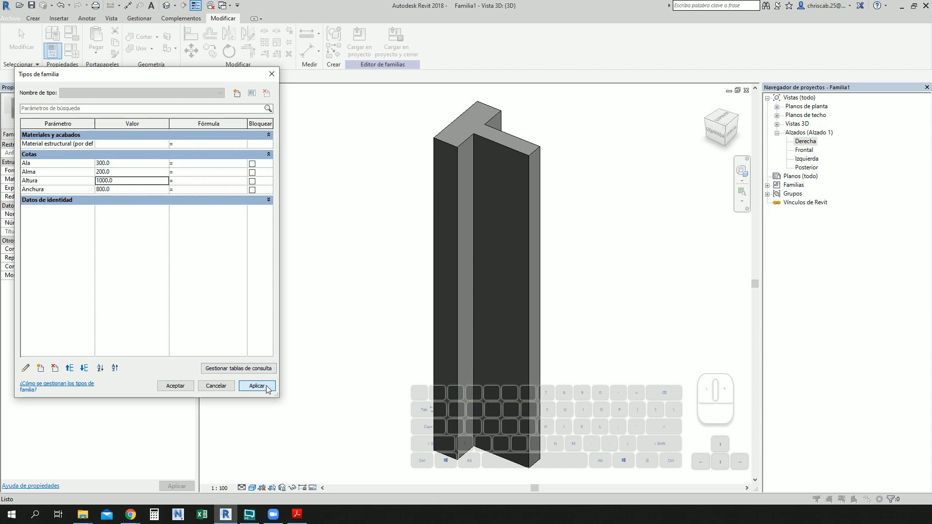
click(175, 386)
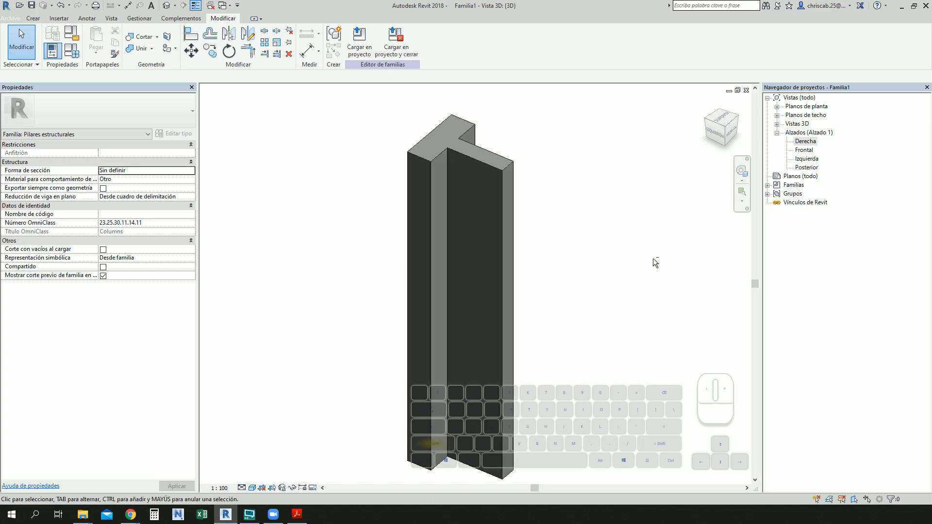
Open the Nivel de ref. inferior floor plan to examine the T section and its labelled dimensions
double_click(816, 106)
click(819, 117)
double_click(819, 115)
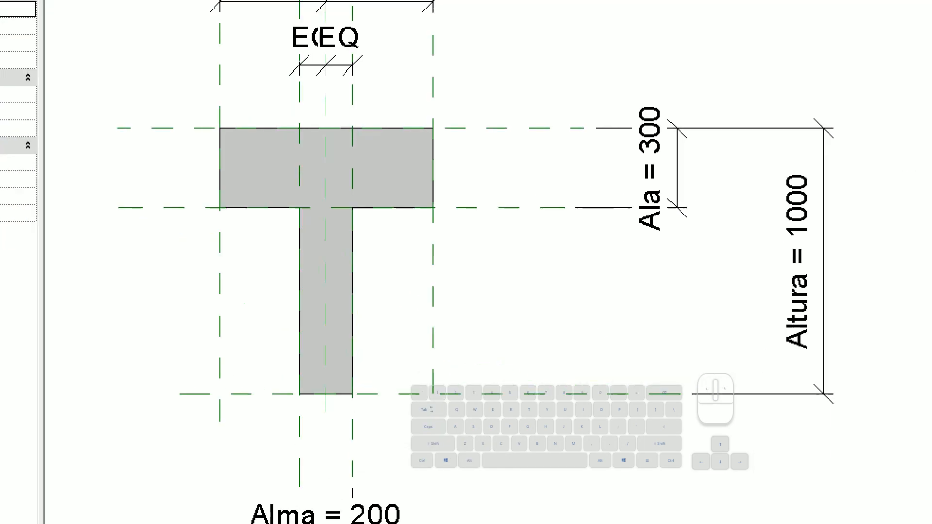
drag(378, 157, 410, 450)
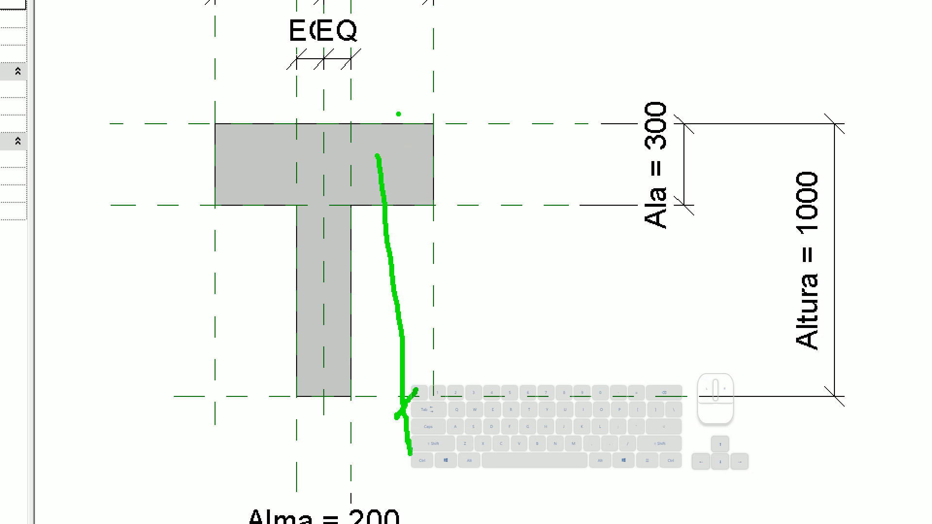
drag(397, 195, 361, 235)
drag(480, 100, 491, 250)
drag(501, 207, 469, 229)
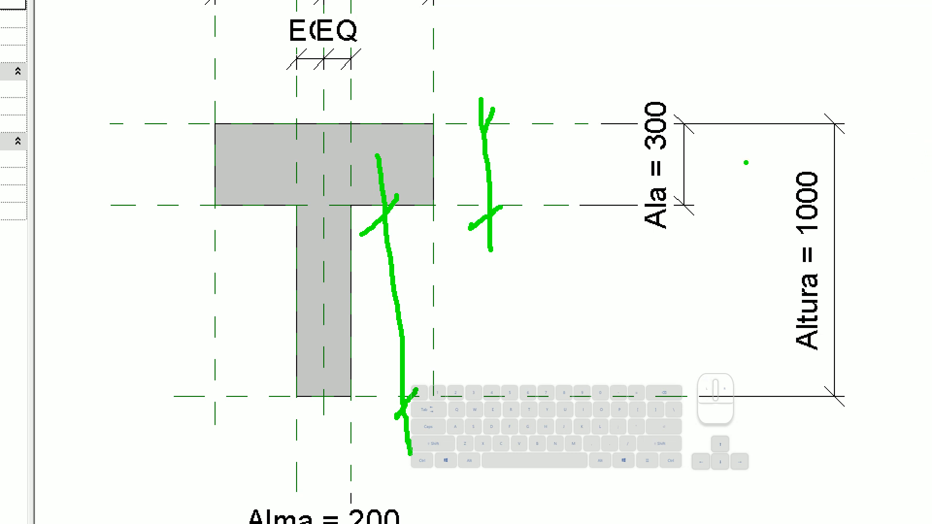
drag(760, 103, 732, 168)
drag(781, 375, 737, 456)
drag(753, 106, 758, 413)
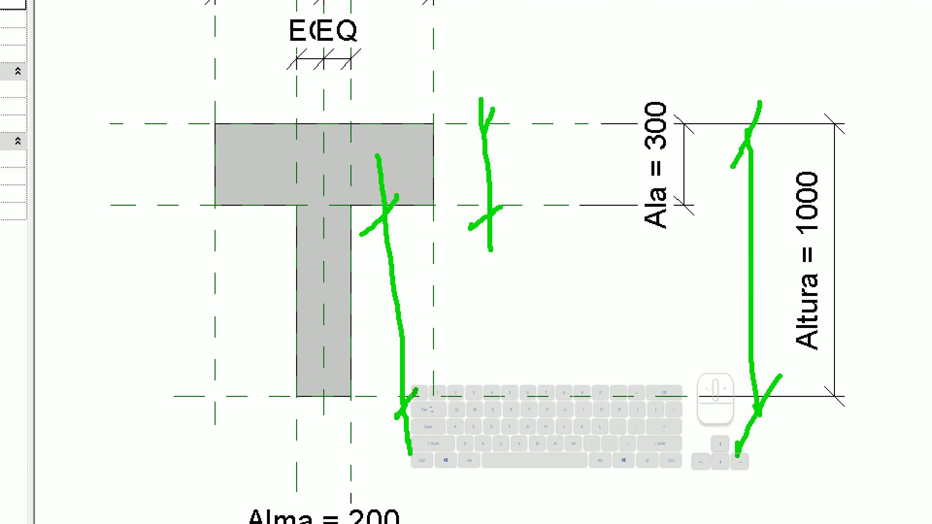
key(Escape)
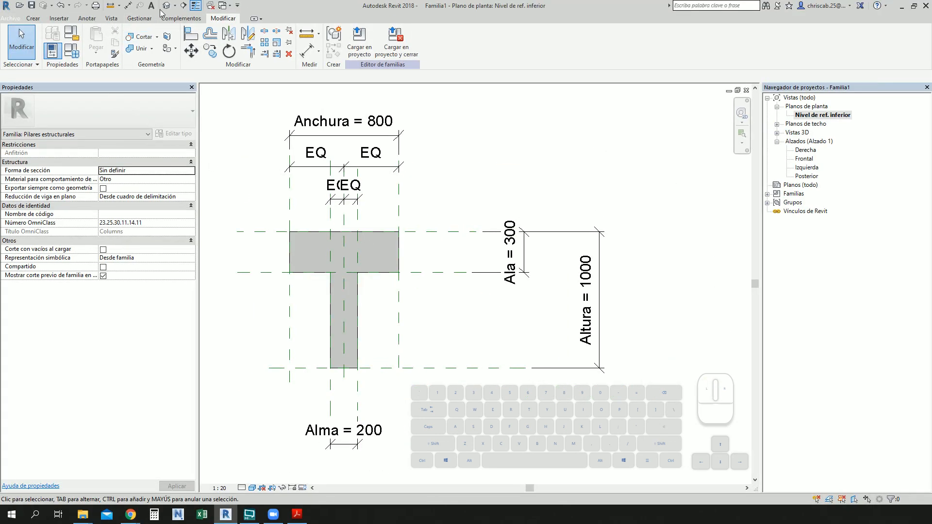
Return to the 3D view and inspect the column from the front
click(166, 6)
shift+middle_drag(320, 205, 302, 301)
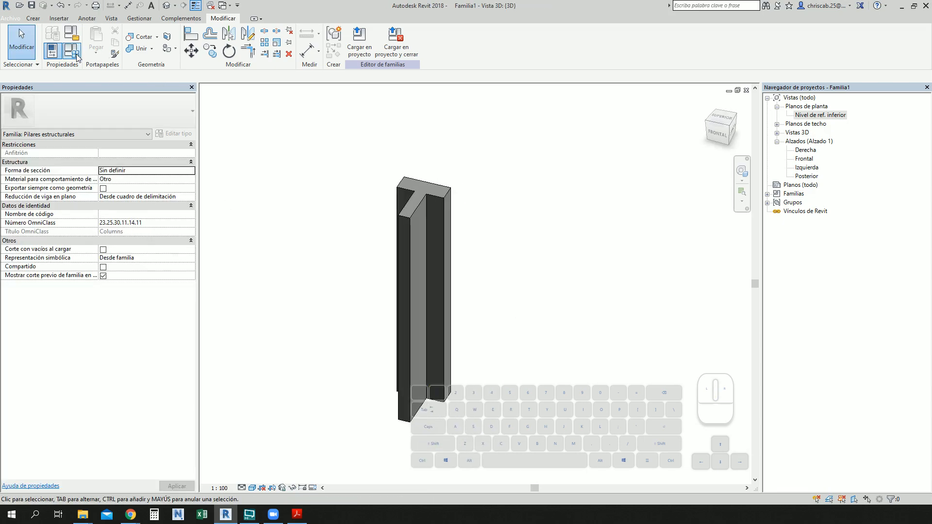
click(10, 18)
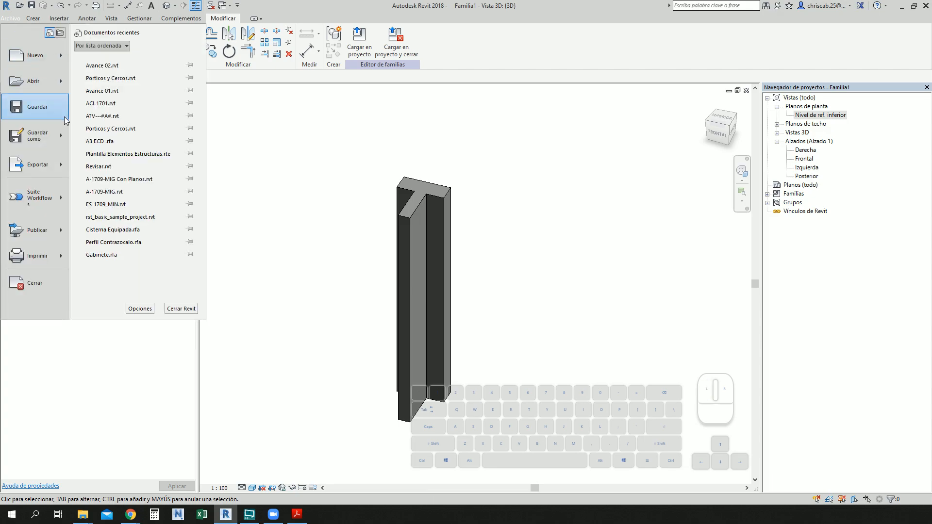
key(Escape)
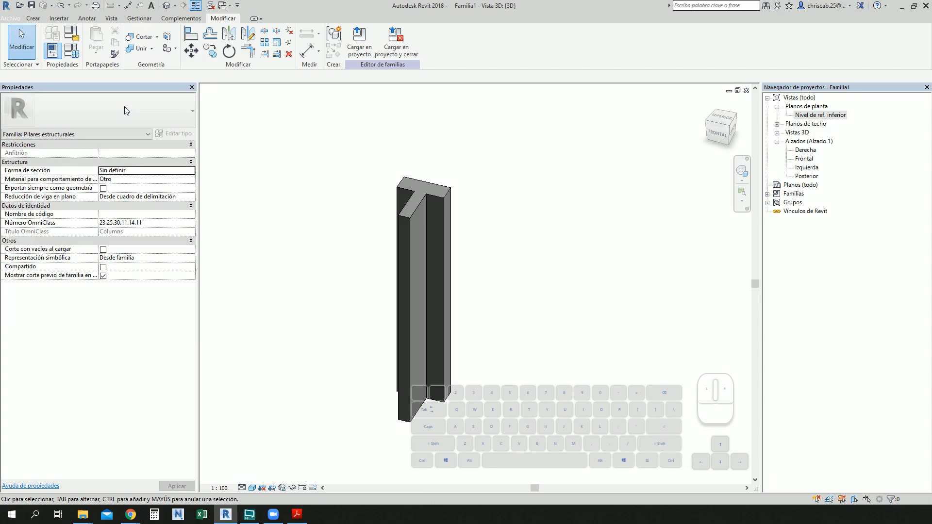
Create a new family type named 1000 x 800 x 300 x 200
click(76, 54)
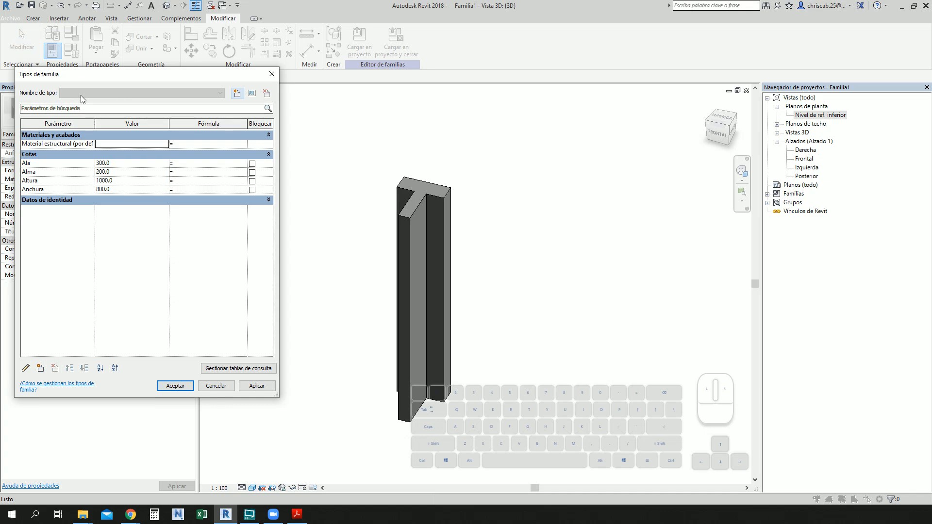
click(237, 93)
text(1000x)
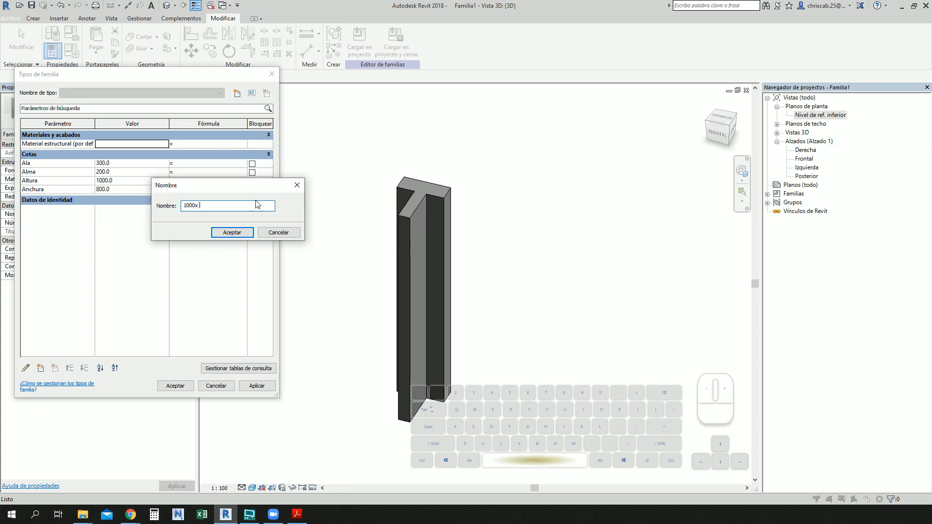
text( 800)
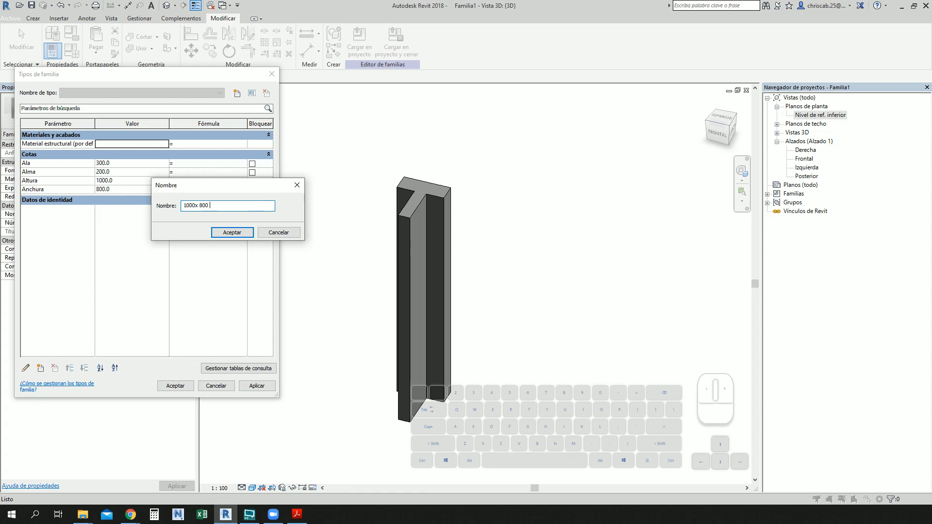
text( x 300 z)
key(BackSpace)
text(x 200)
key(Return)
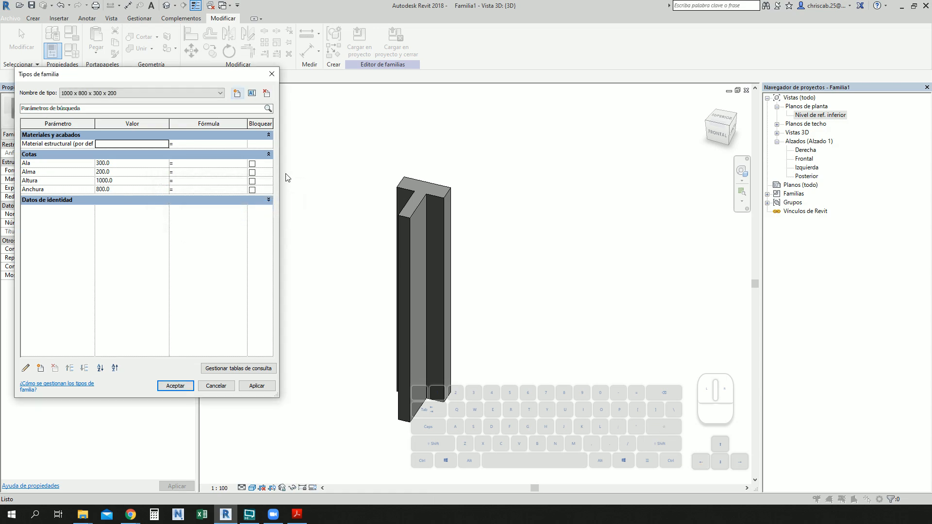
Create a second family type named 1200 x 1000 x 400 x 300
click(238, 93)
text(1200 x)
key(BackSpace)
text(x 1000 x 400 x 300)
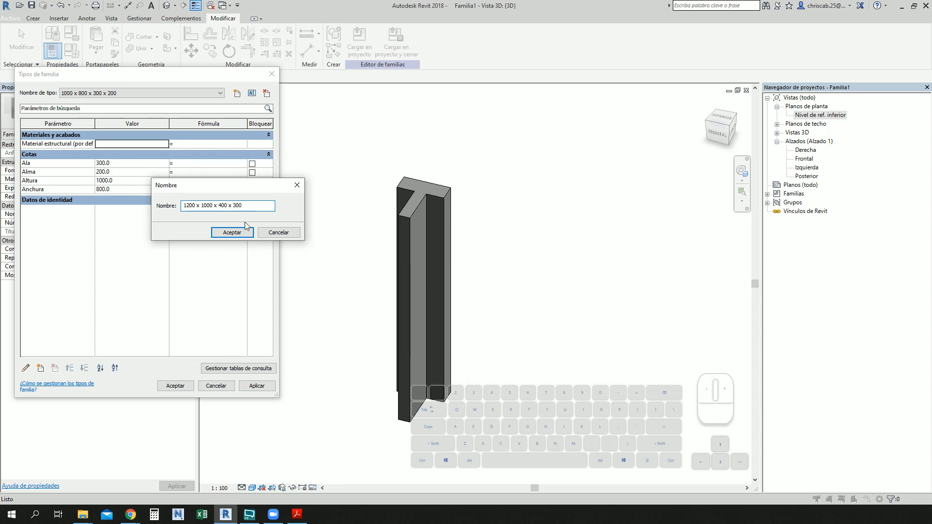
click(245, 228)
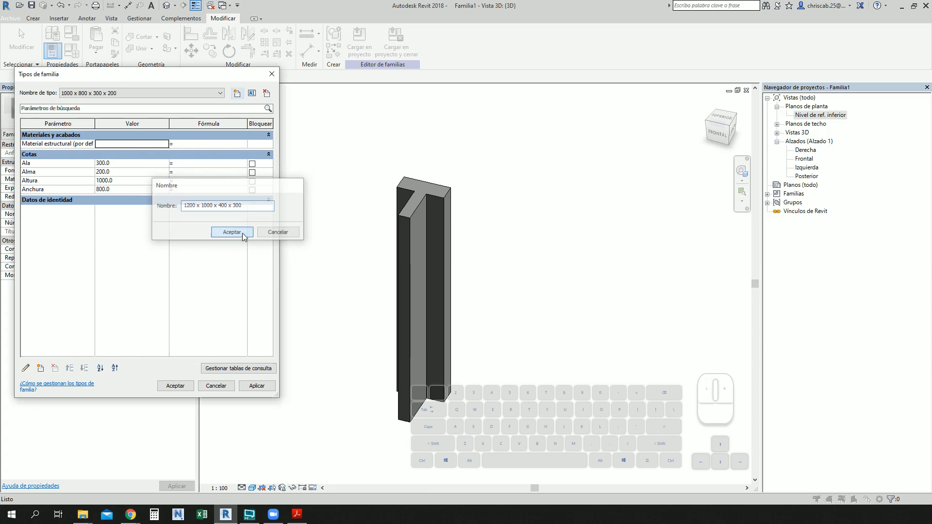
Set the new type's Altura to 1200, Anchura to 1000, Ala to 400 and Alma to 300, and accept the family types
click(134, 182)
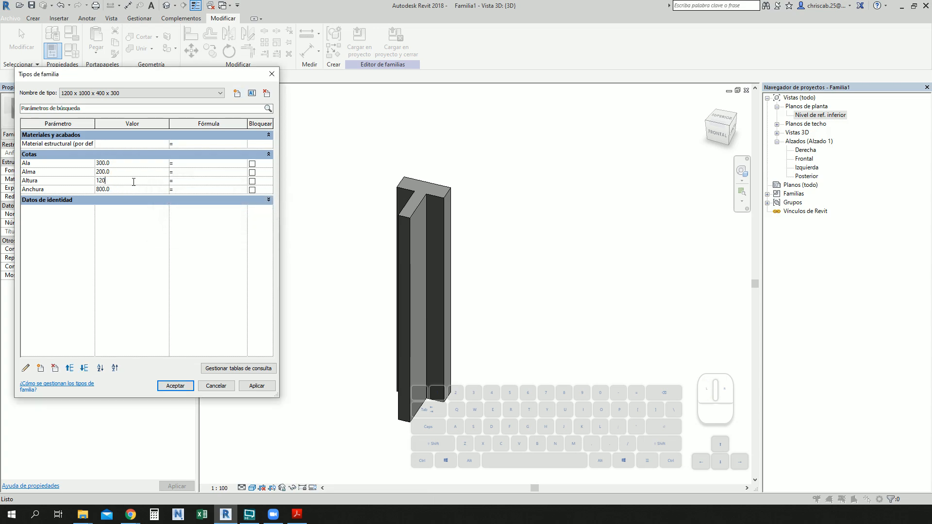
click(150, 189)
text(1000)
click(128, 164)
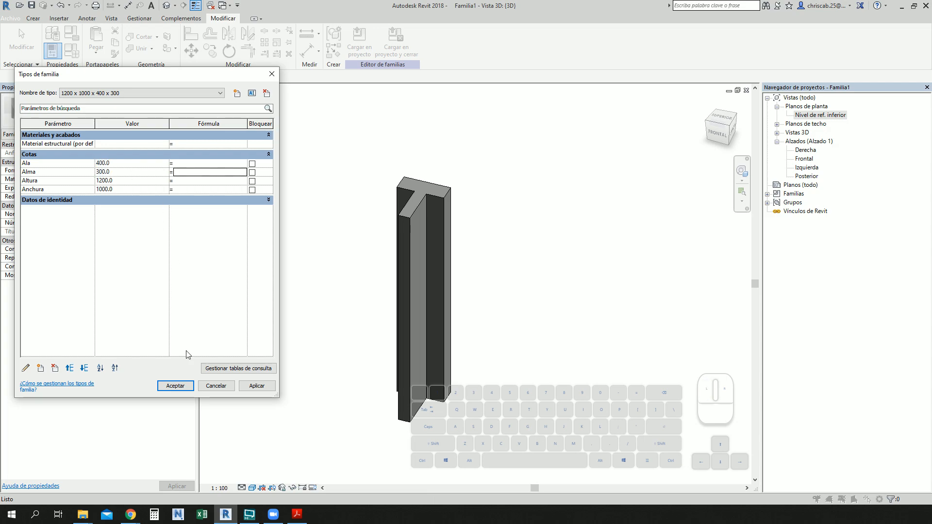
click(175, 386)
shift+middle_drag(524, 278, 636, 289)
Start saving the model as a family file and browse up to the Documentos folder
click(16, 17)
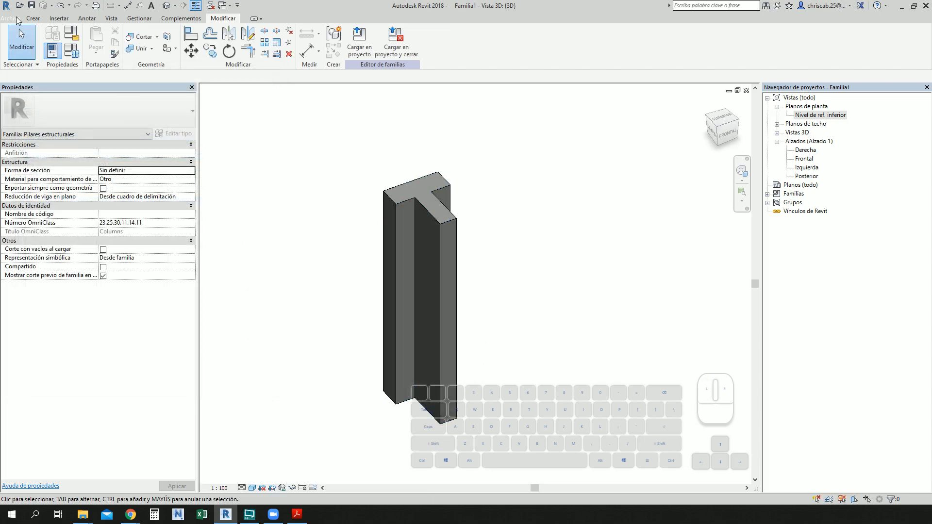
click(44, 144)
click(119, 102)
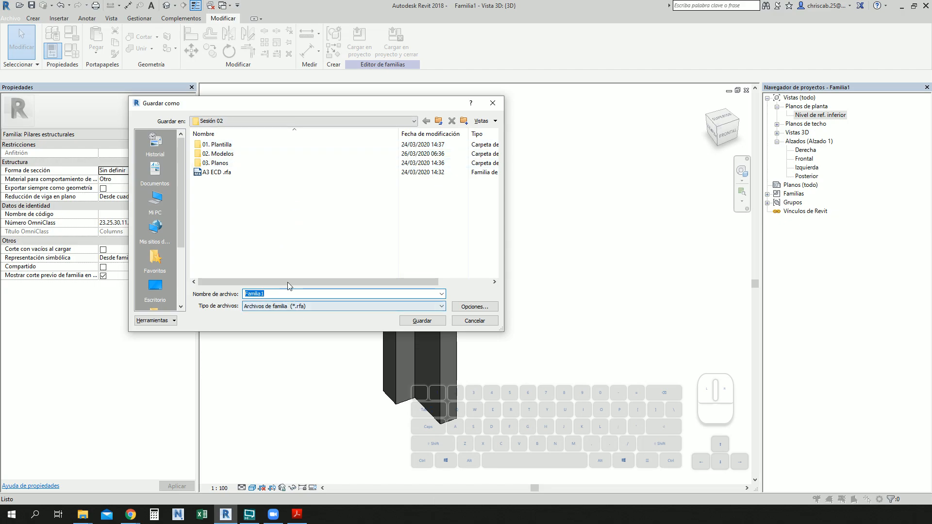
click(414, 121)
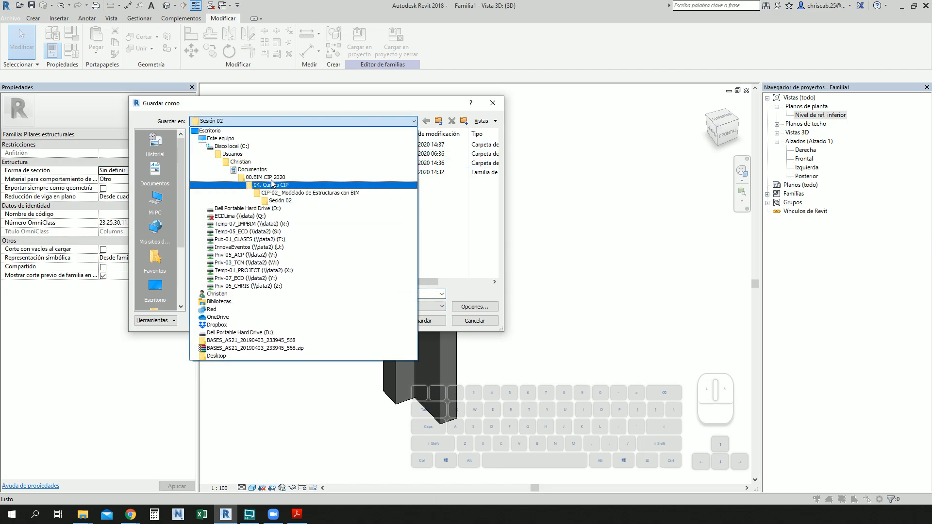
click(268, 177)
click(238, 121)
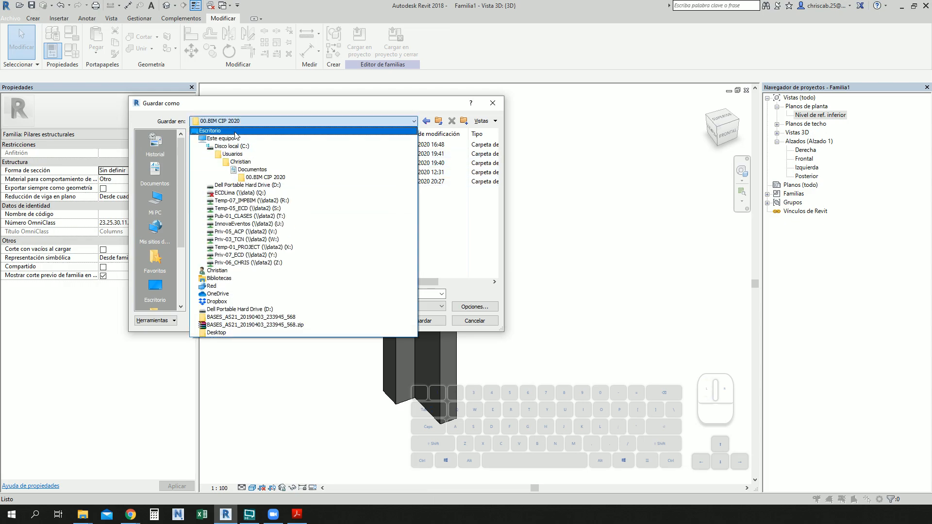
click(244, 173)
Choose the 004. PEMPB folder inside Documentos as the save location for the family
scroll(243, 204, down, 1)
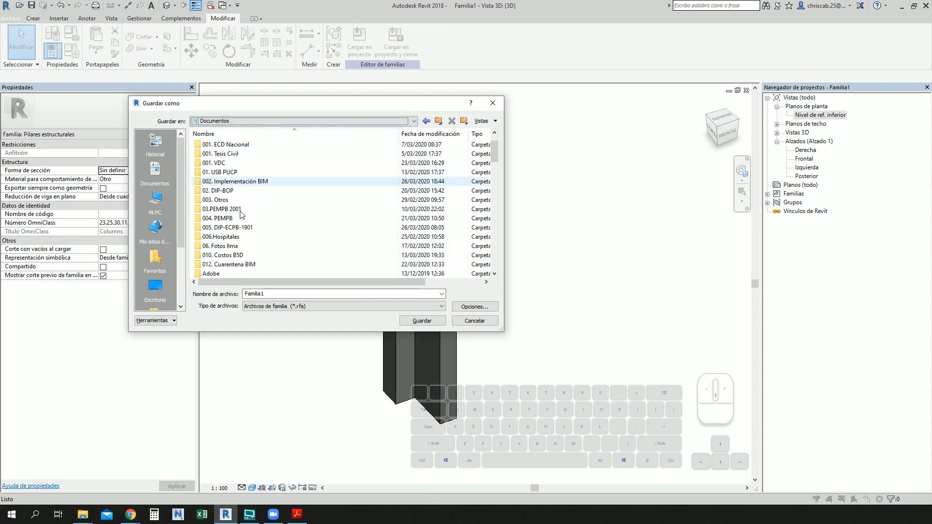
click(228, 220)
double_click(227, 220)
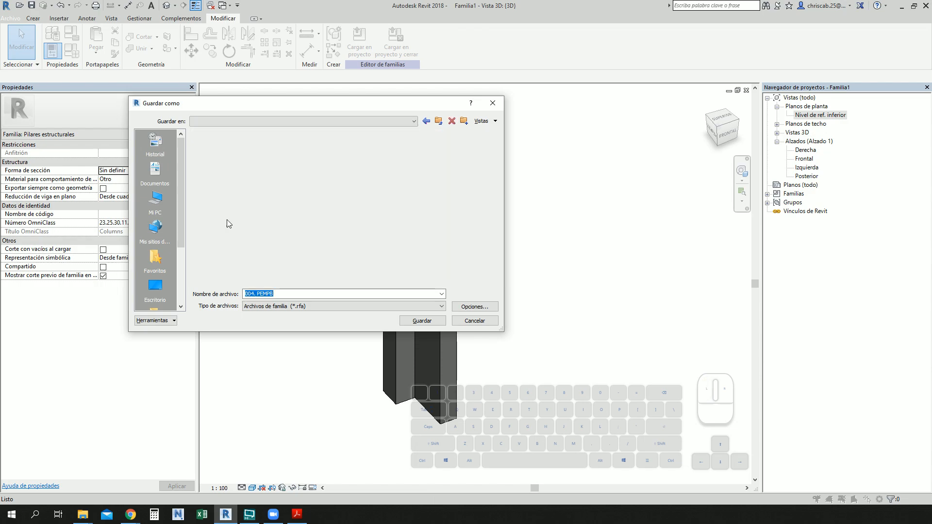
double_click(220, 185)
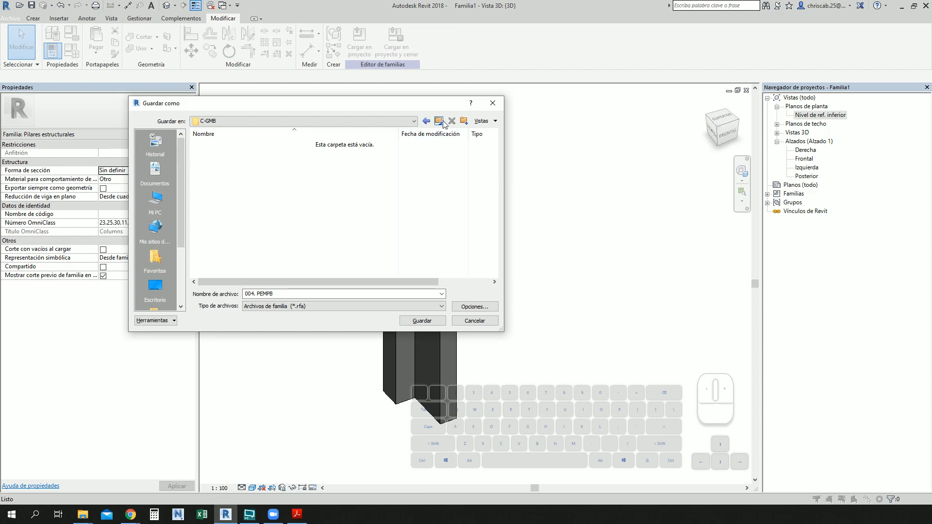
click(426, 121)
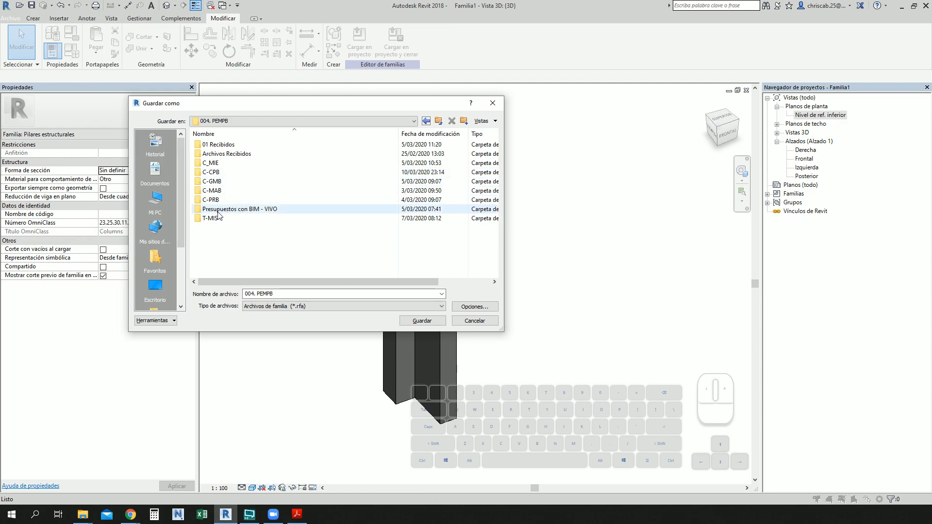
Name the family file Columna de Concreto T and save it
click(301, 292)
text(Col)
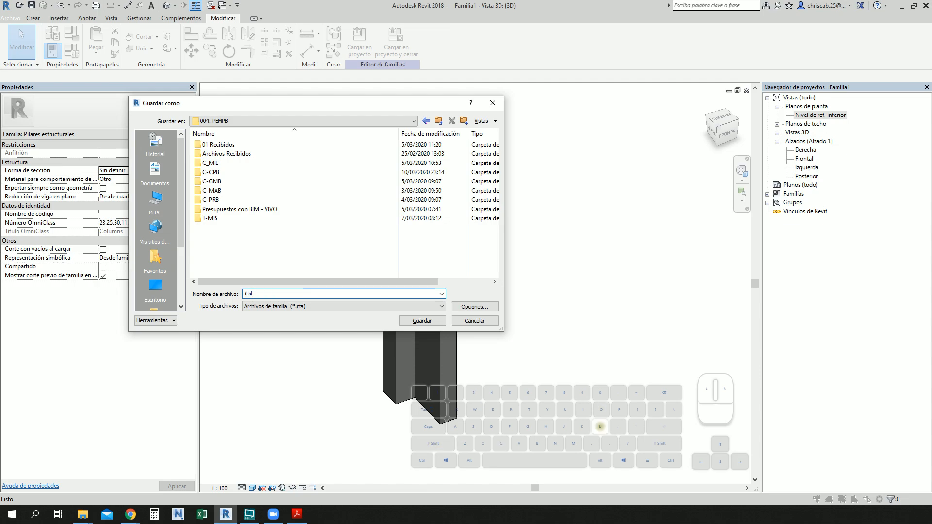
text(umna)
key(BackSpace)
text(na de Co)
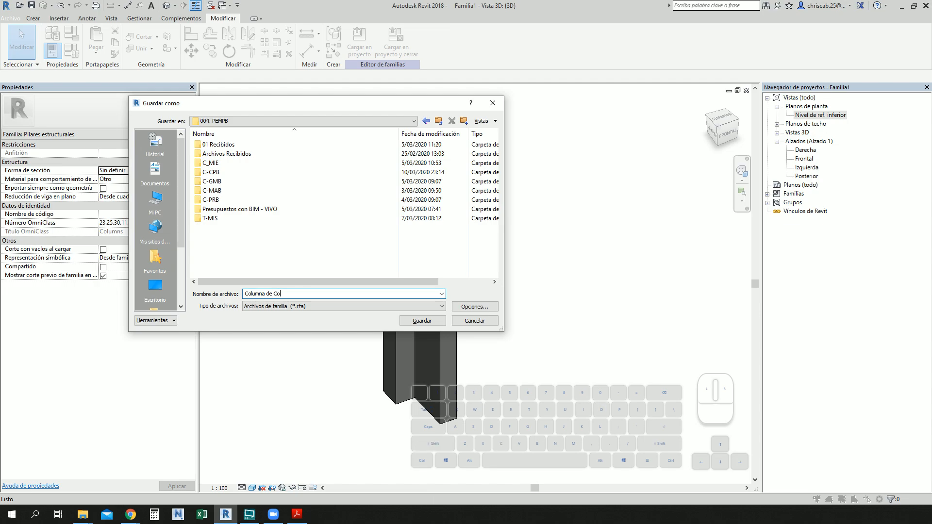
text(ncreto T)
key(Return)
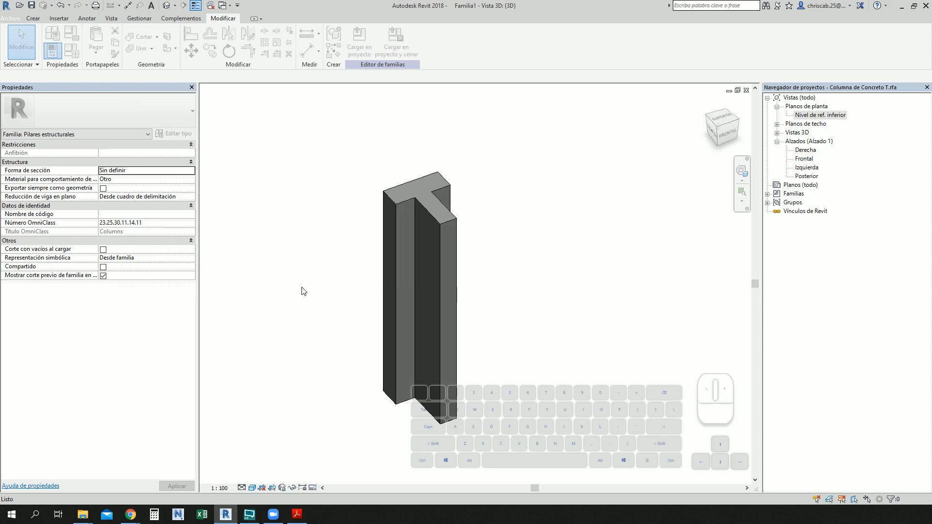
Create a new project from the Structural Analysis-DefaultMetricESP template
click(12, 19)
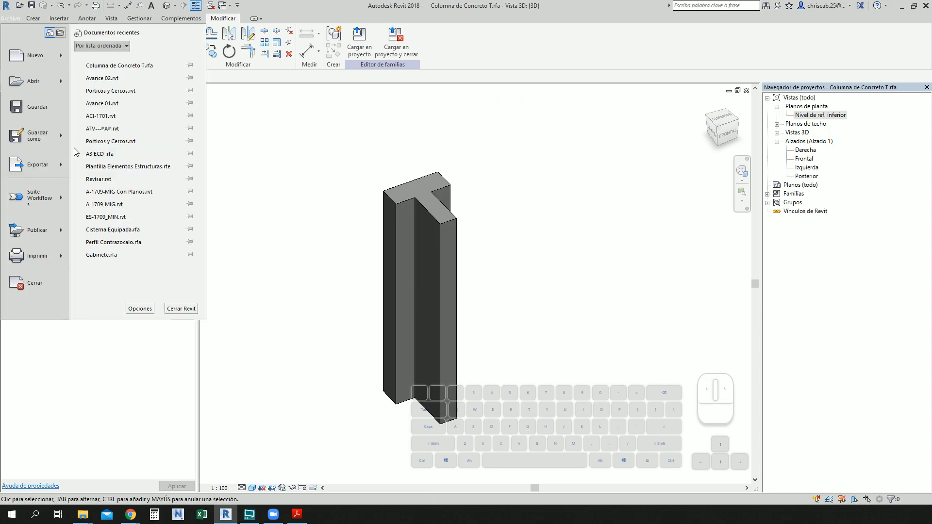
click(44, 65)
click(244, 166)
click(225, 191)
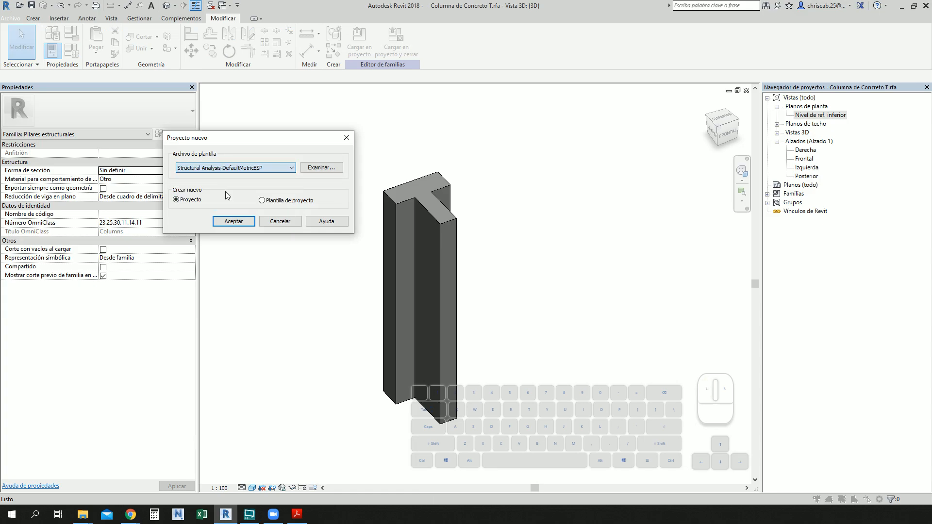
click(234, 221)
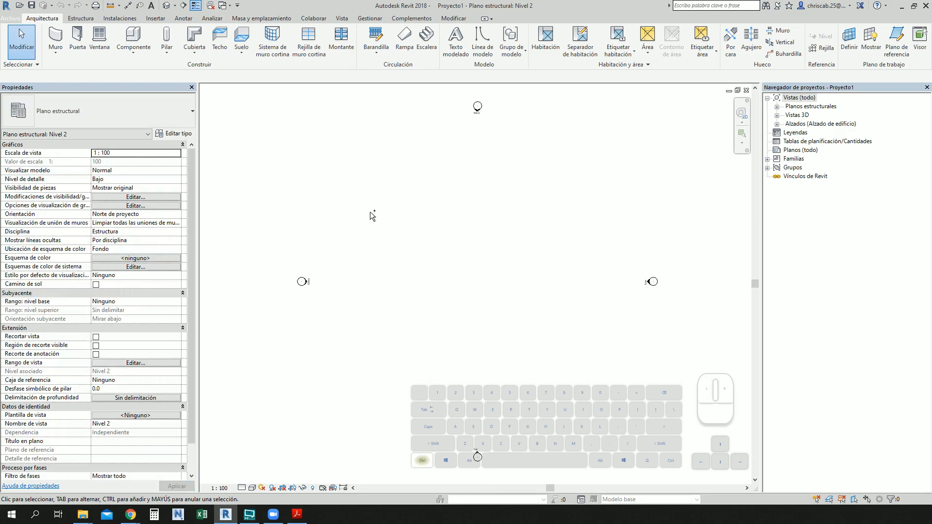
Load the T column family into the new project and place four 1000 x 800 x 300 x 200 columns in the Nivel 2 structural plan
key(ctrl+Tab)
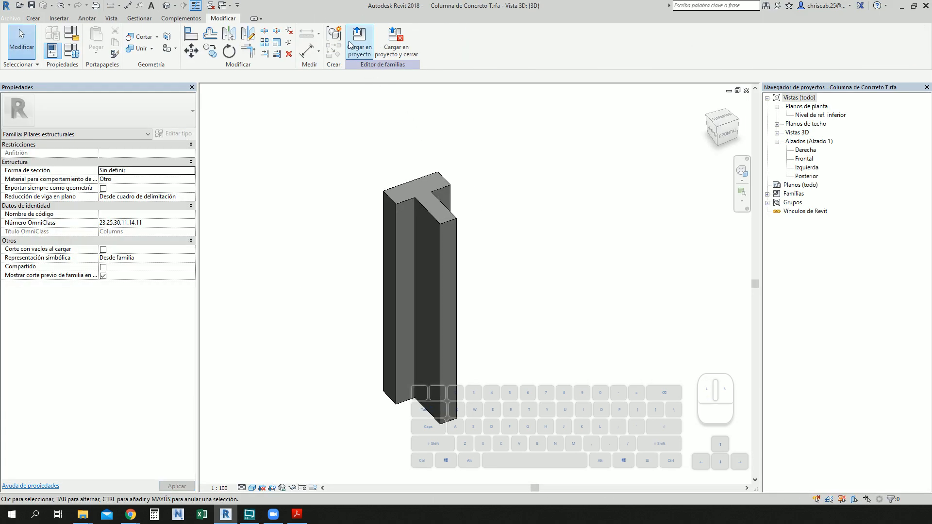
click(349, 45)
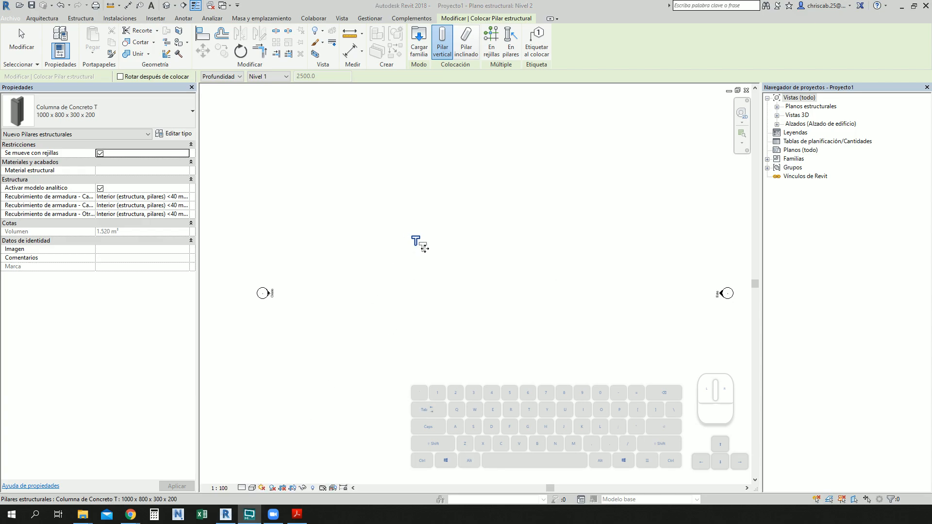
click(427, 280)
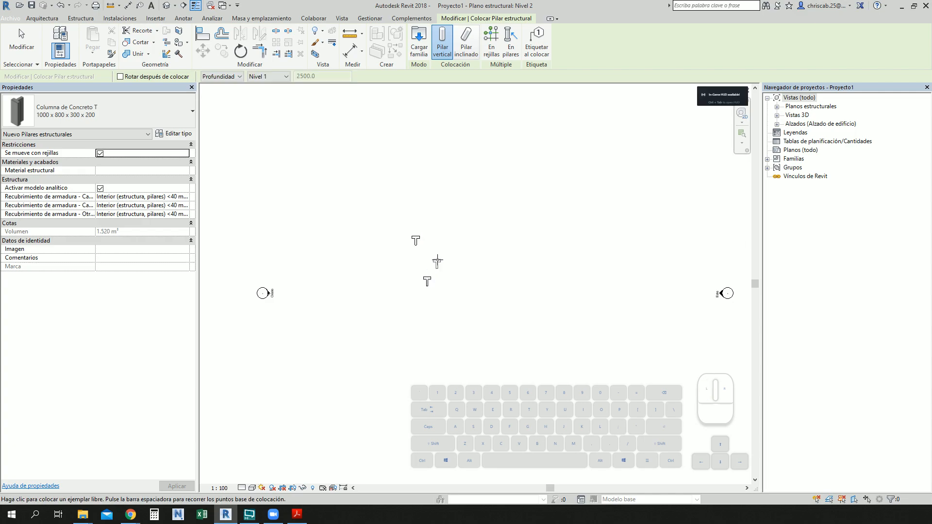
click(442, 246)
scroll(438, 249, up, 4)
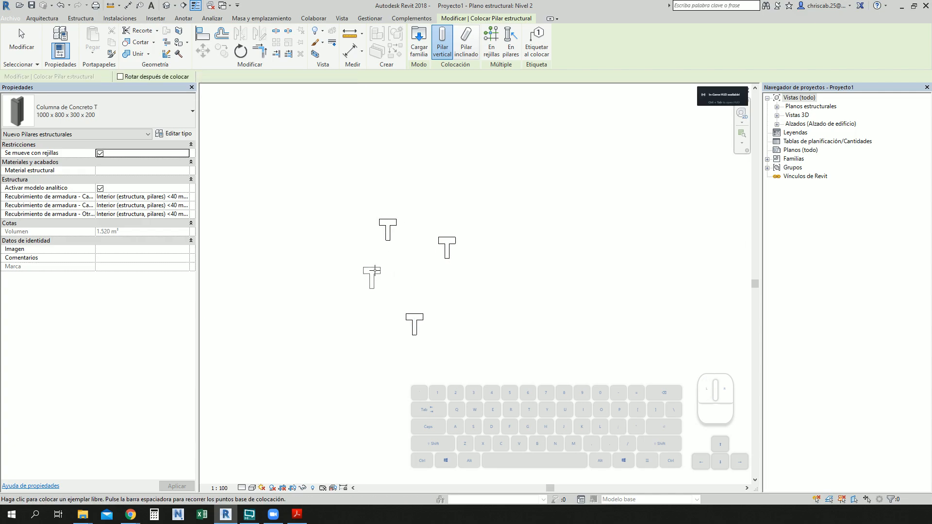
click(375, 270)
key(Escape)
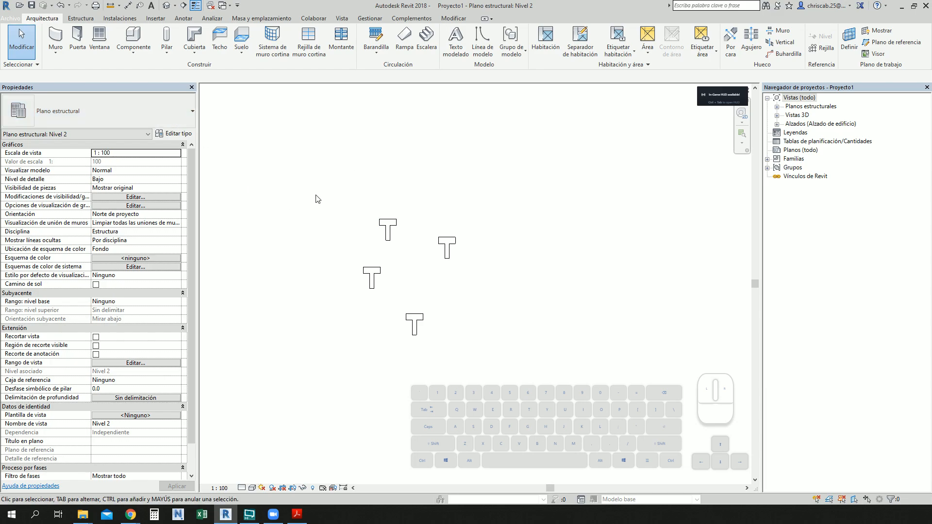
Select the four placed columns and show them in the 3D view with a shaded visual style
click(383, 225)
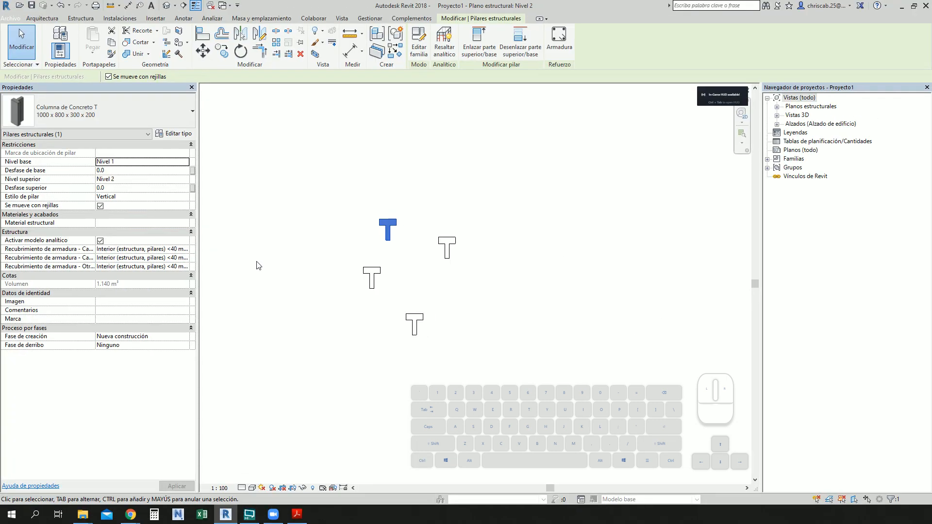
drag(330, 191, 491, 342)
click(166, 5)
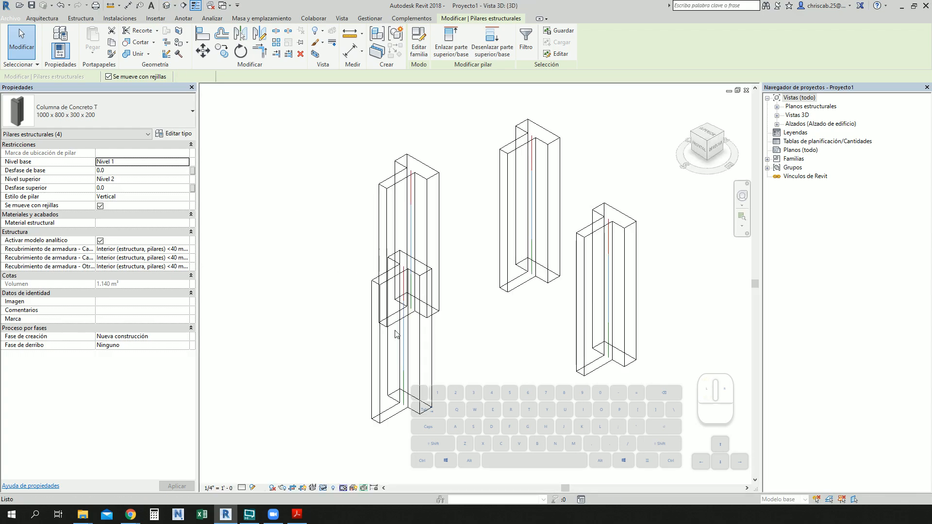
key(s)
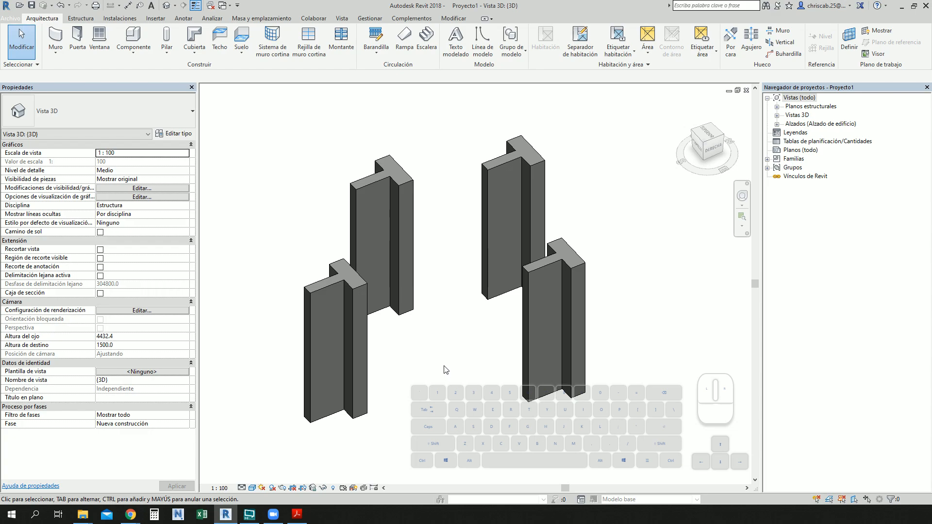
Change the two left-hand columns to the Columna de Concreto T type 1200 x 1000 x 400 x 300
click(356, 271)
ctrl+click(397, 181)
click(124, 110)
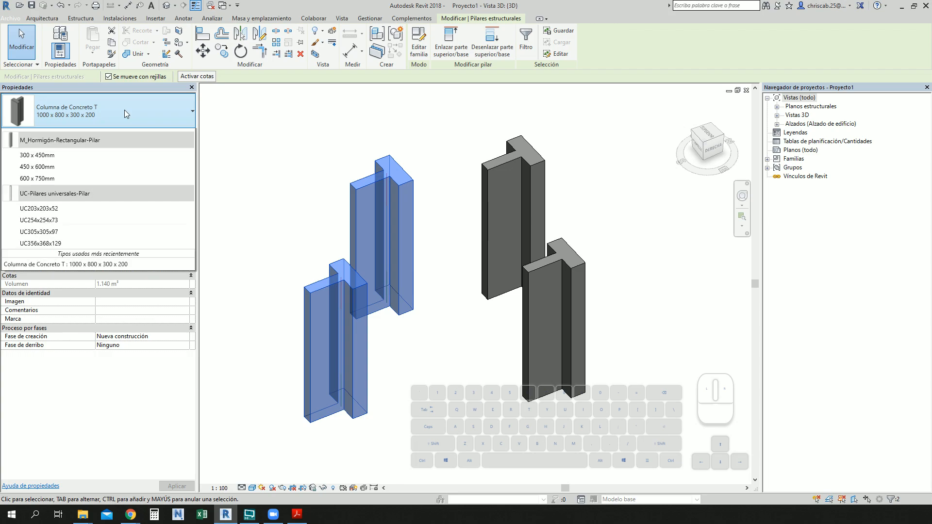
click(68, 177)
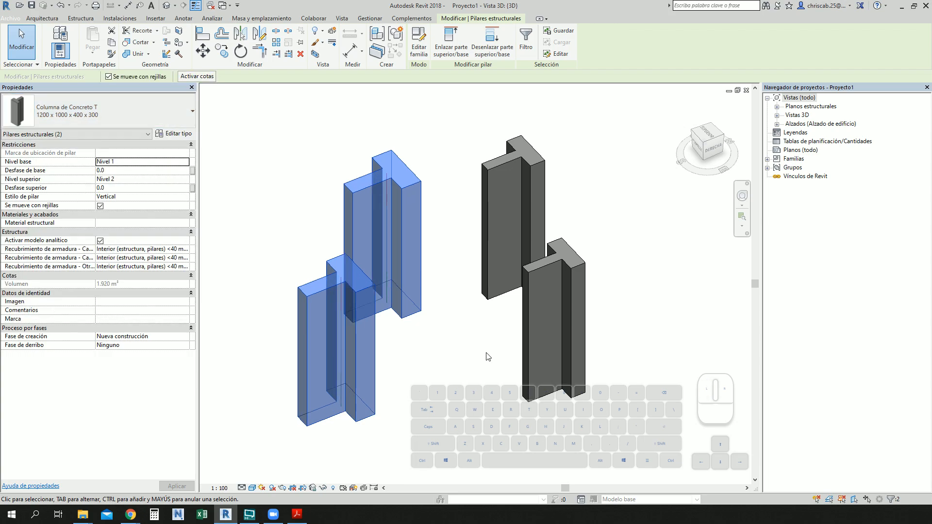
click(481, 362)
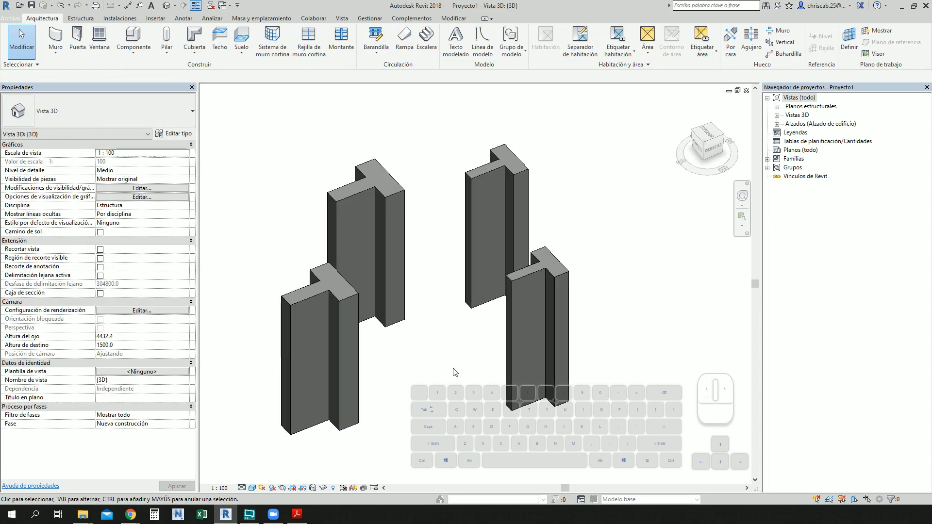
click(175, 134)
click(467, 78)
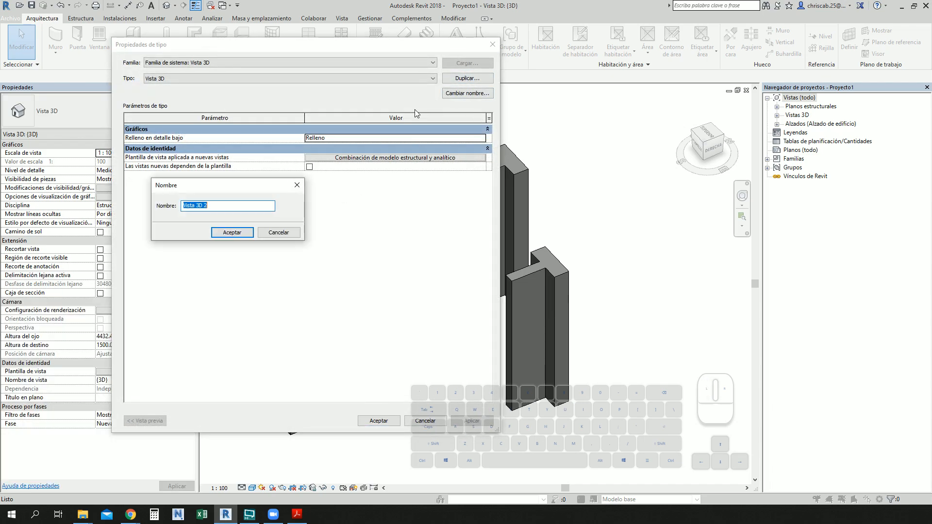
key(Escape)
key(Escape)
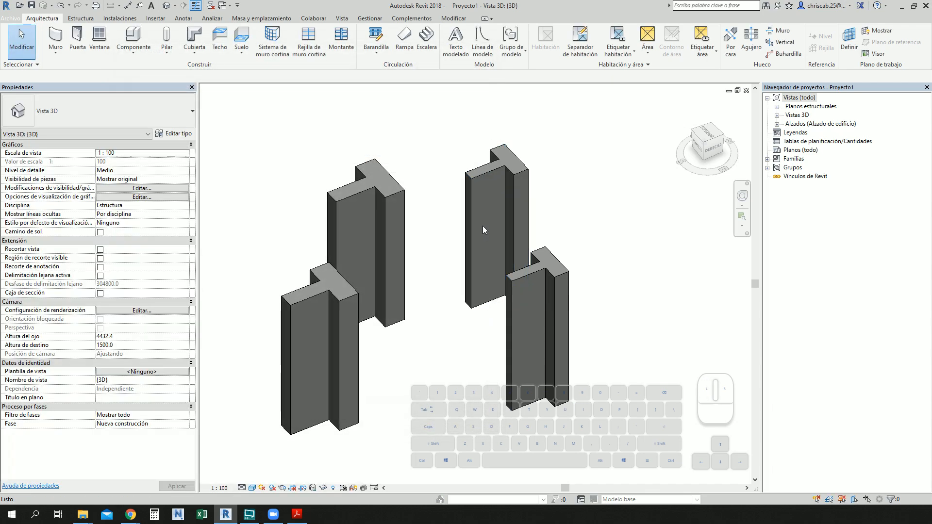
Open the type properties of the rear right column and start duplicating its 1000 x 800 x 300 x 200 type
click(491, 194)
click(175, 133)
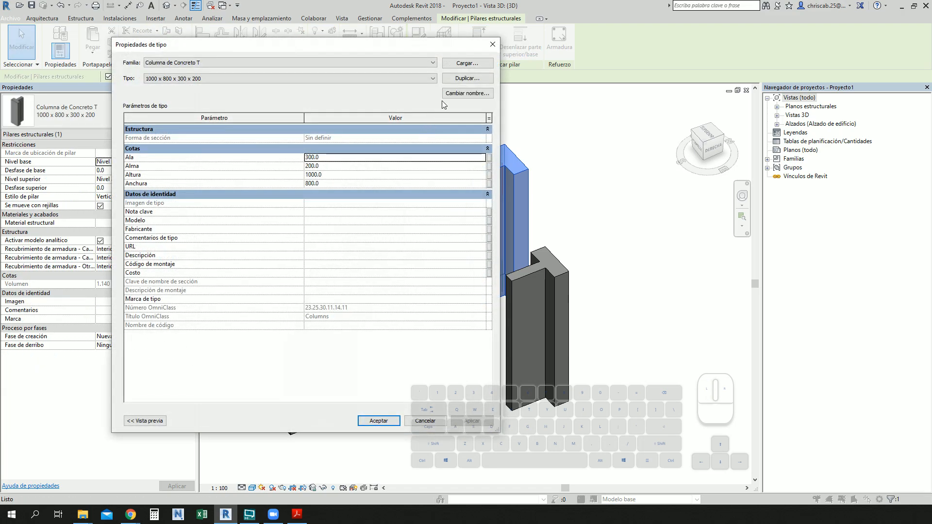
click(464, 78)
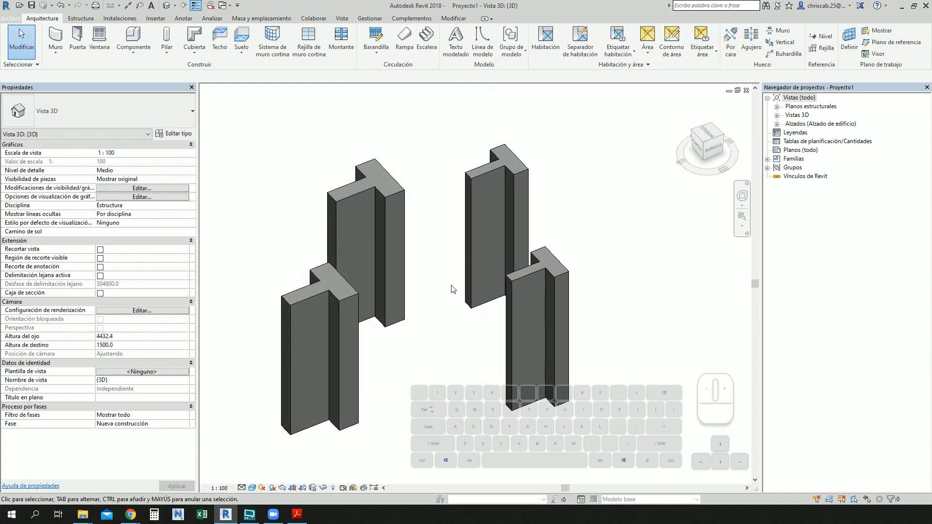
shift+middle_drag(597, 360, 552, 310)
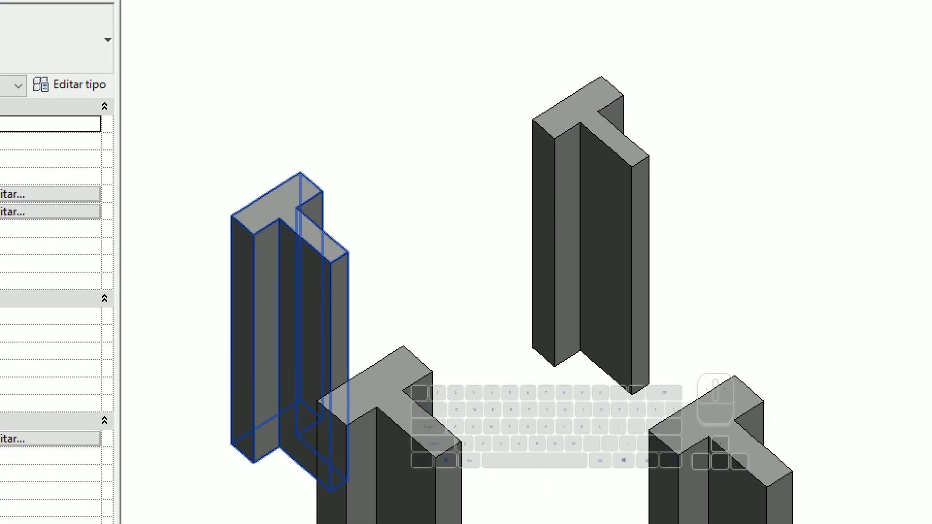
click(291, 195)
key(r)
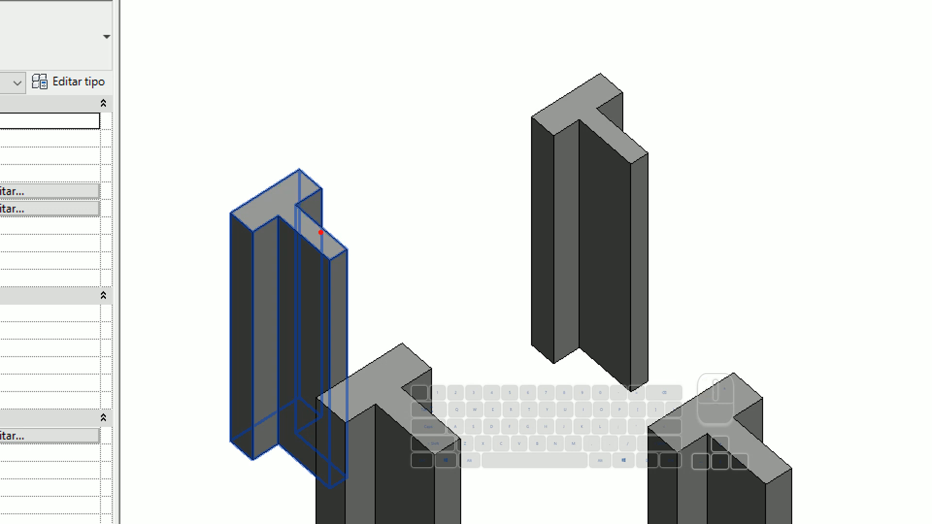
ctrl+shift+drag(284, 203, 423, 239)
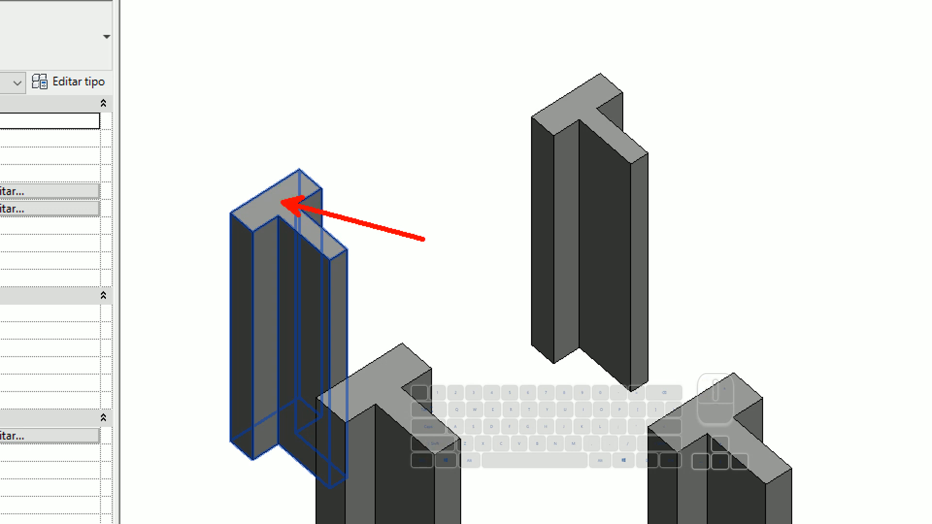
drag(279, 200, 290, 441)
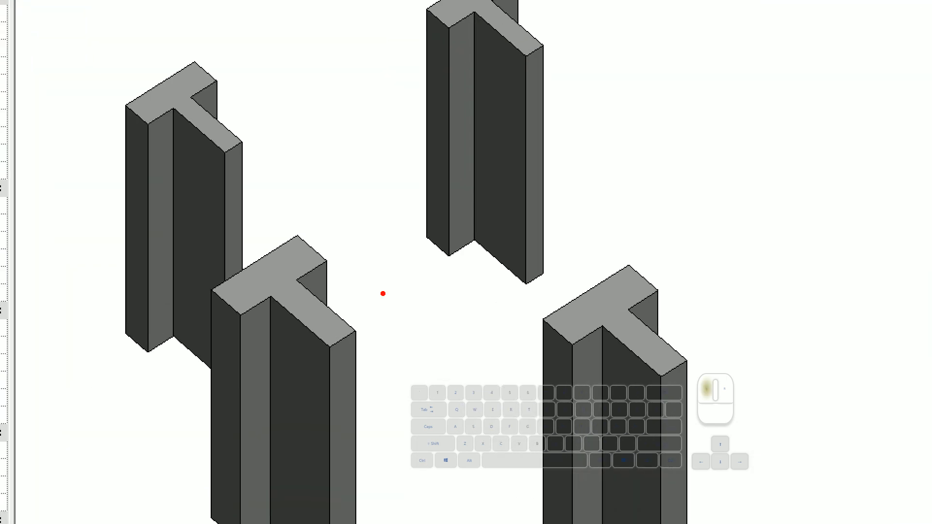
mouse_move(295, 234)
mouse_down()
mouse_move(245, 266)
mouse_move(323, 349)
mouse_move(369, 339)
mouse_move(303, 283)
mouse_move(314, 251)
mouse_move(295, 226)
mouse_up()
drag(283, 285, 285, 286)
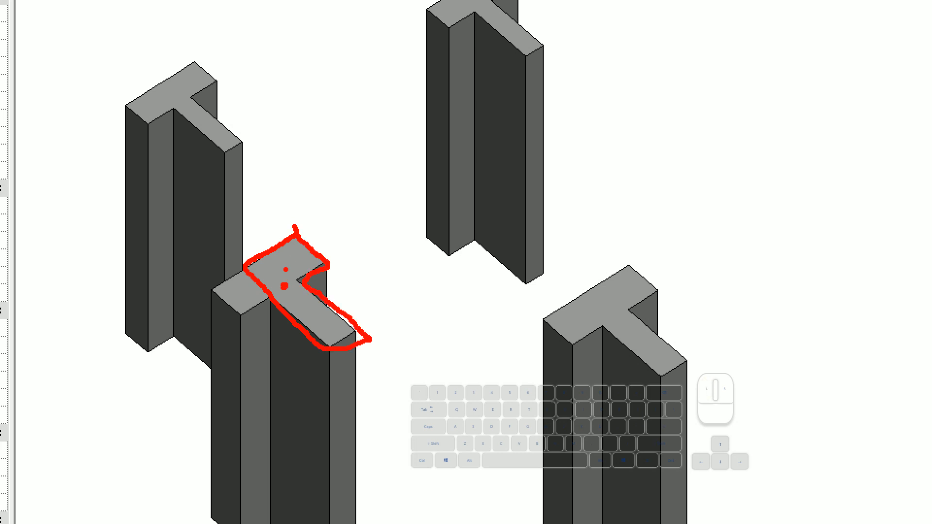
mouse_move(212, 237)
mouse_down()
mouse_move(228, 262)
mouse_move(287, 222)
mouse_move(274, 205)
mouse_up()
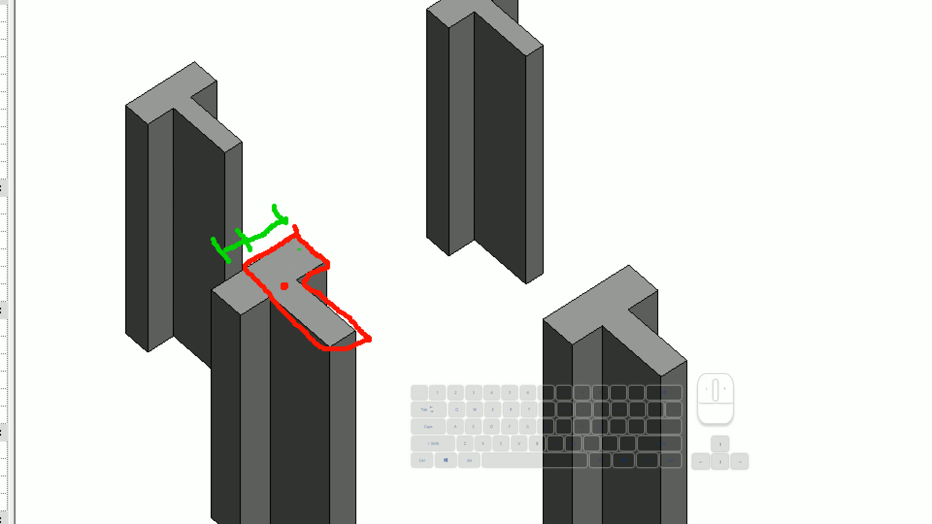
mouse_move(236, 270)
mouse_down()
mouse_move(211, 282)
mouse_move(306, 379)
mouse_move(289, 384)
mouse_up()
drag(254, 297, 237, 313)
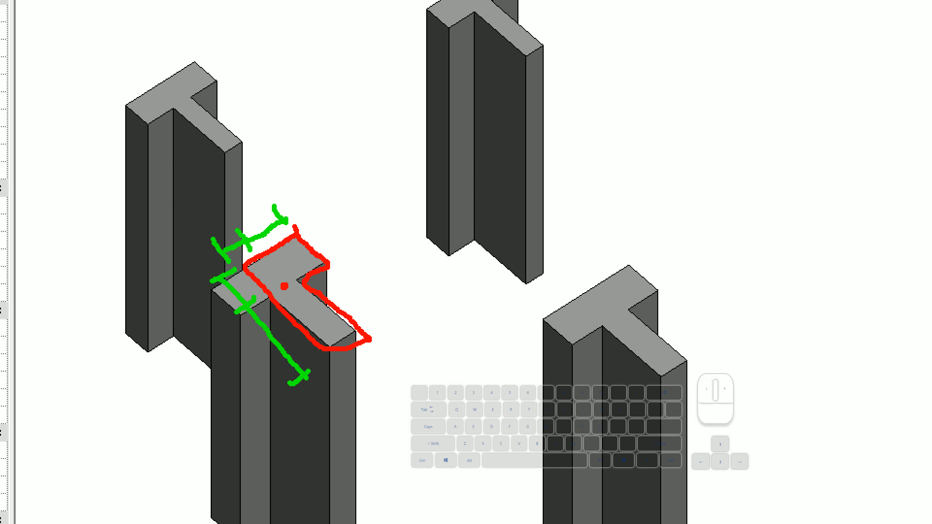
key(Escape)
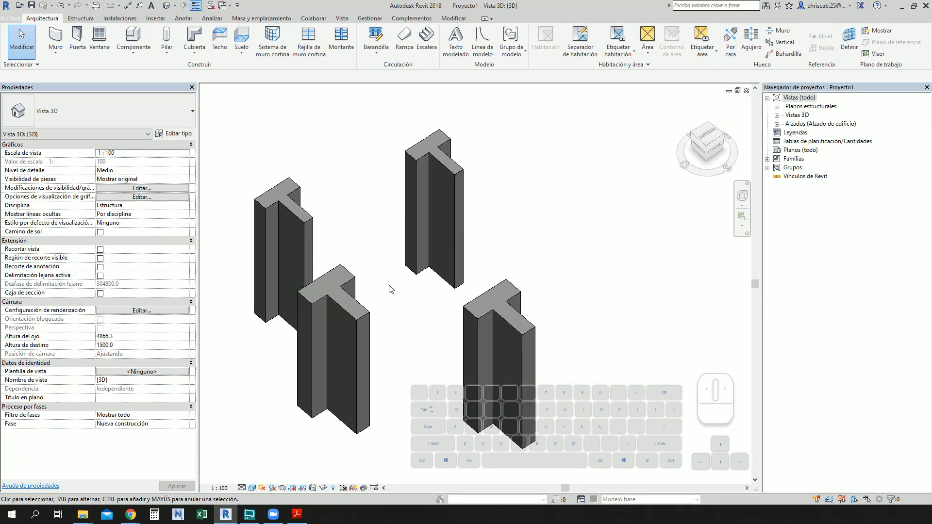